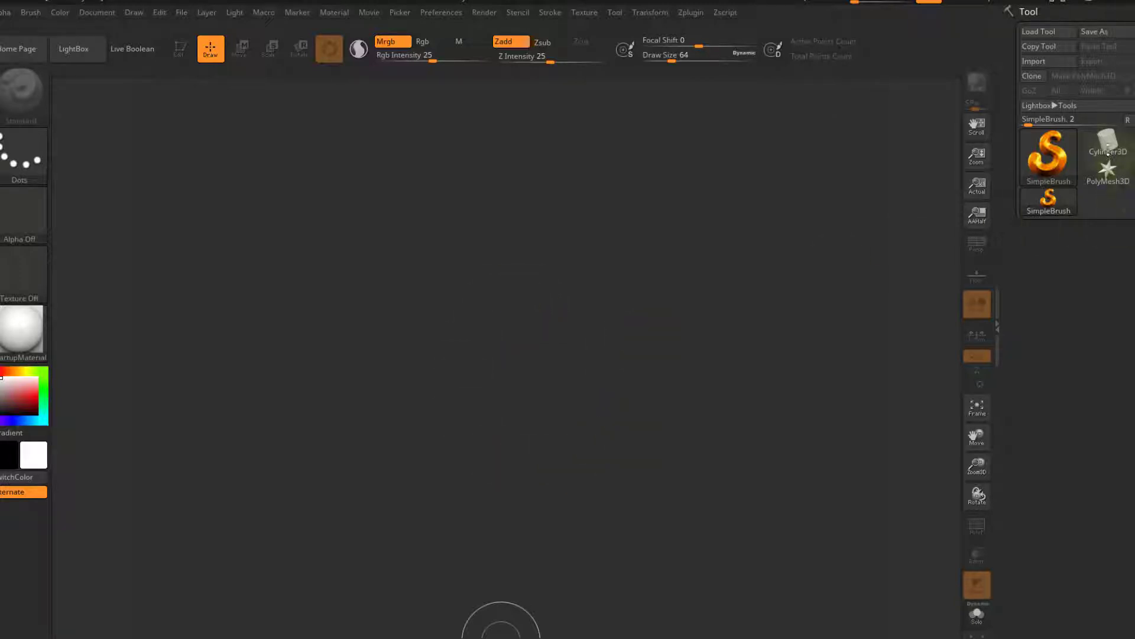
Step: Draw a Cylinder3D on the canvas in Edit mode, rotated to show its top face
click(1108, 142)
drag(464, 359, 471, 471)
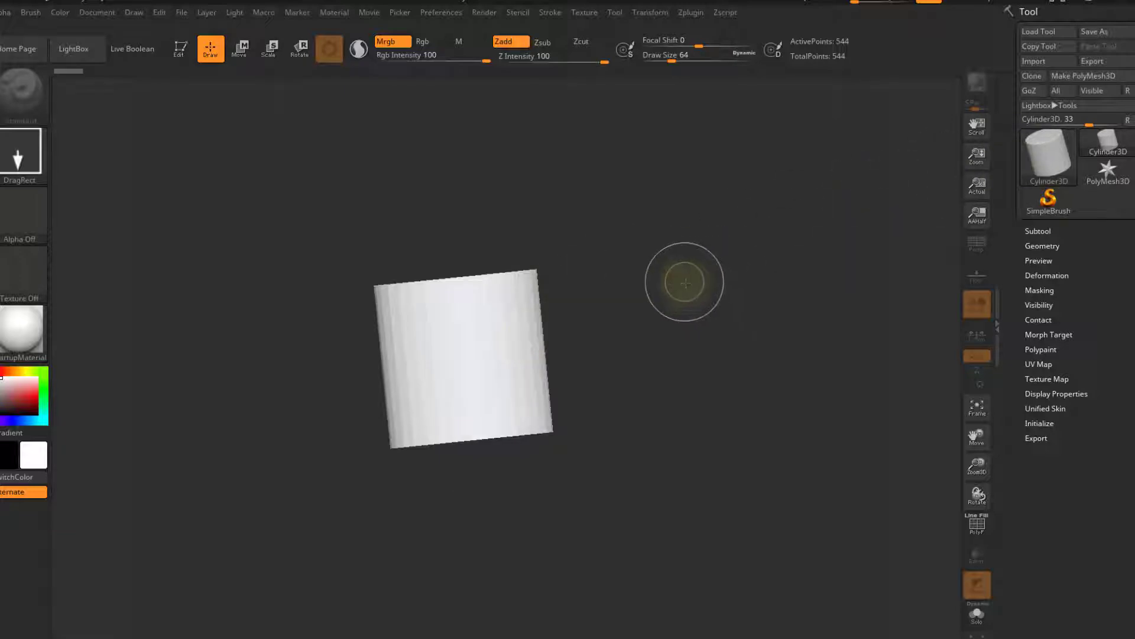
key(t)
mouse_move(689, 274)
mouse_down()
mouse_move(646, 368)
mouse_move(659, 325)
mouse_up()
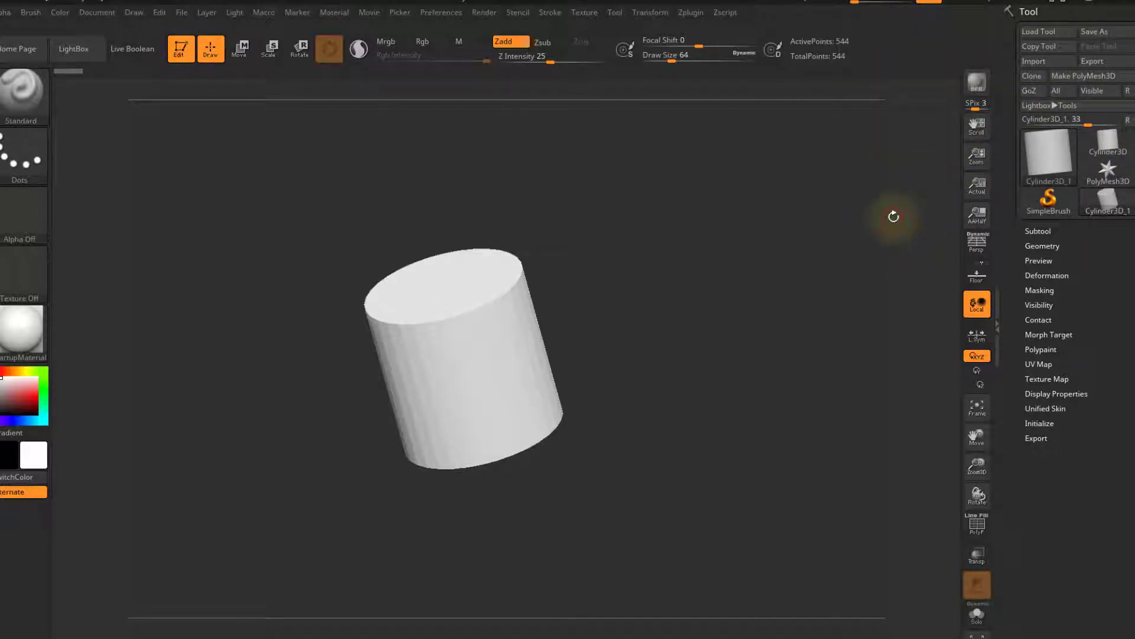
Step: Convert the cylinder to a PolyMesh3D, then make the PolyMesh3D star the active tool
click(1096, 77)
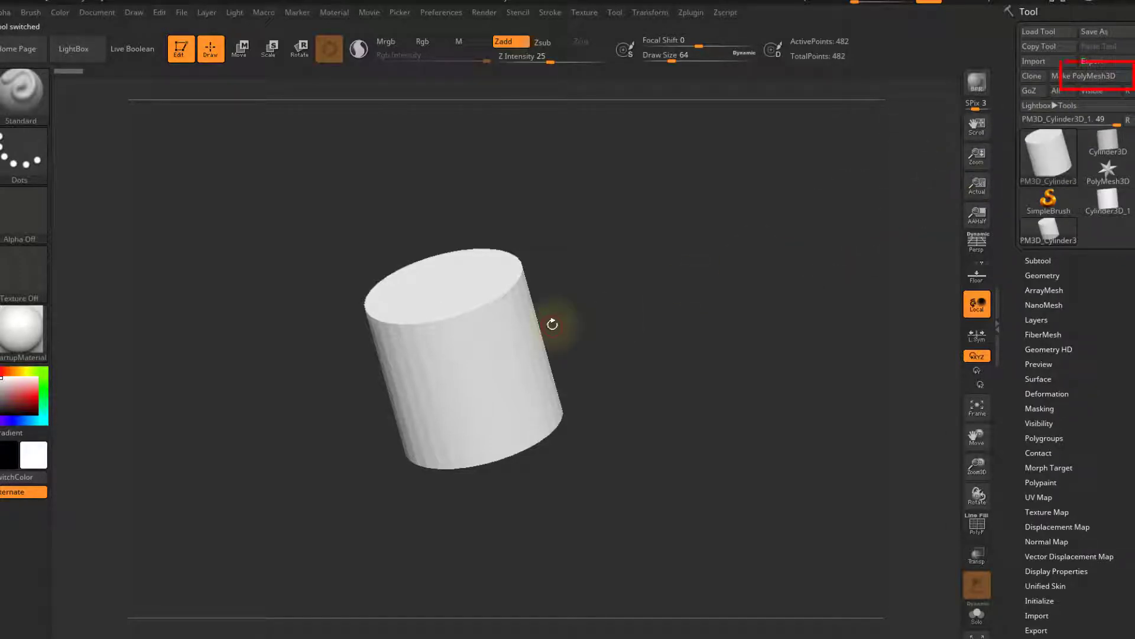
scroll(1100, 437, down, 3)
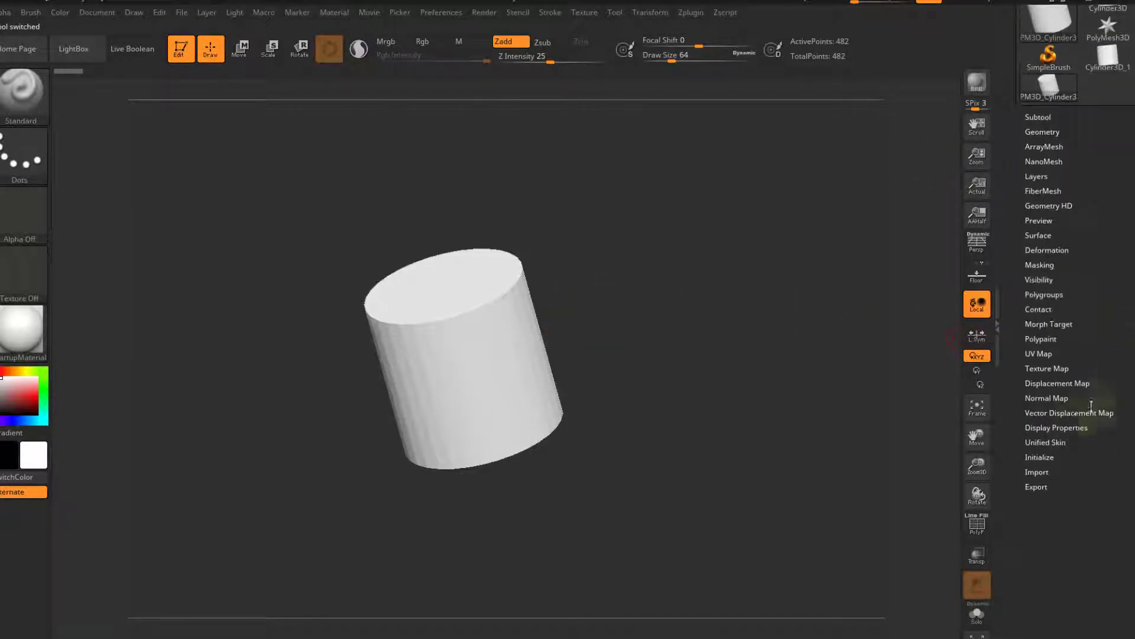
click(1040, 457)
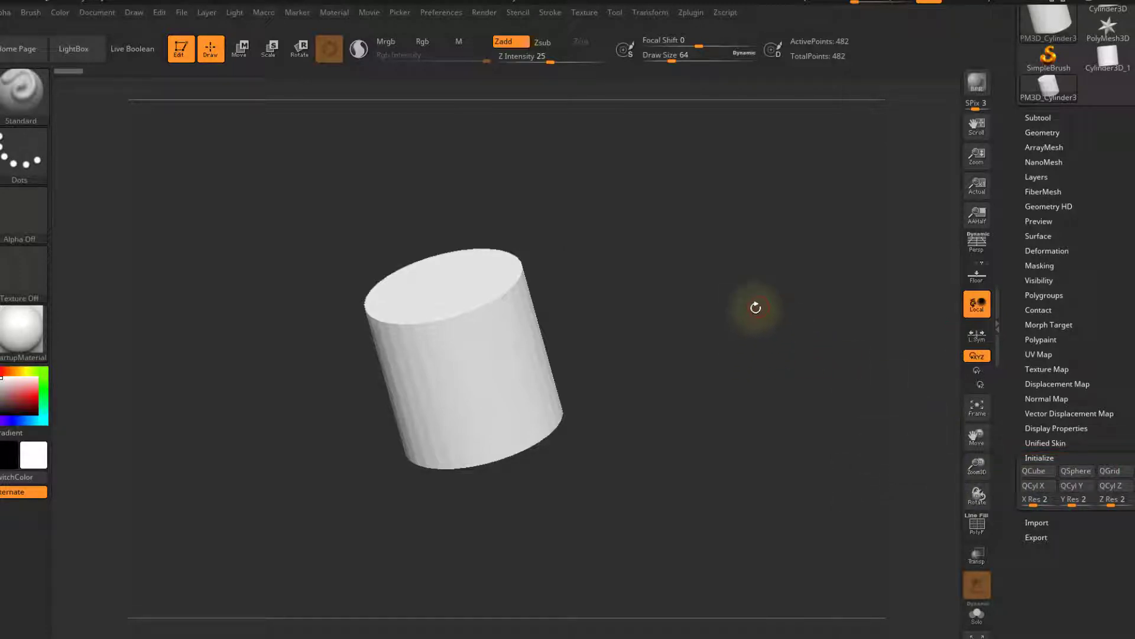
scroll(1115, 195, up, 5)
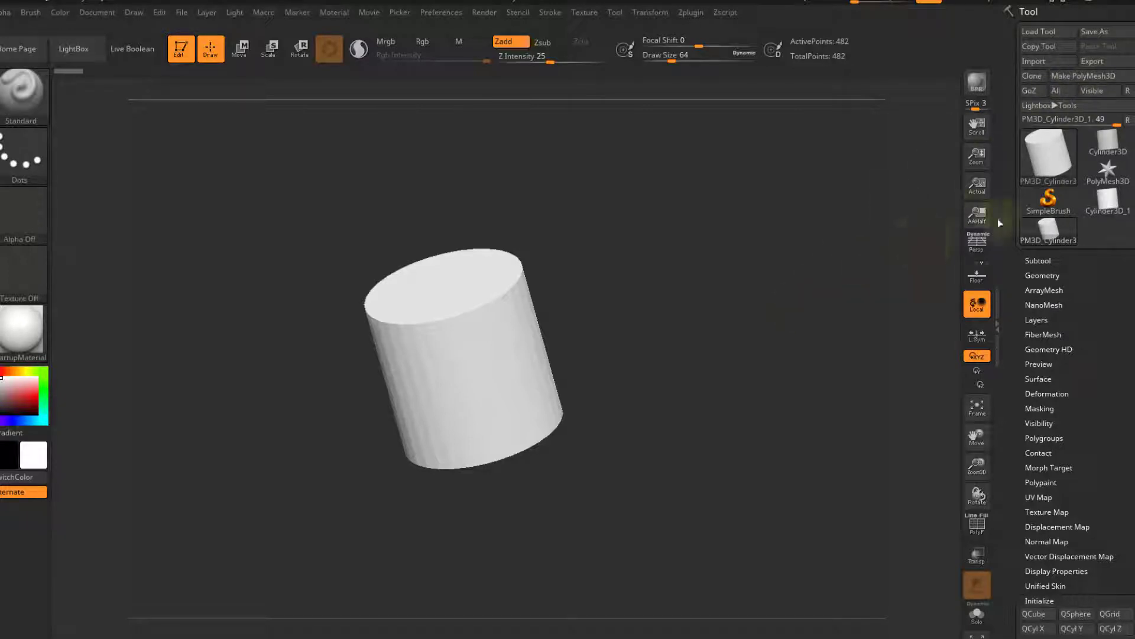
click(1108, 171)
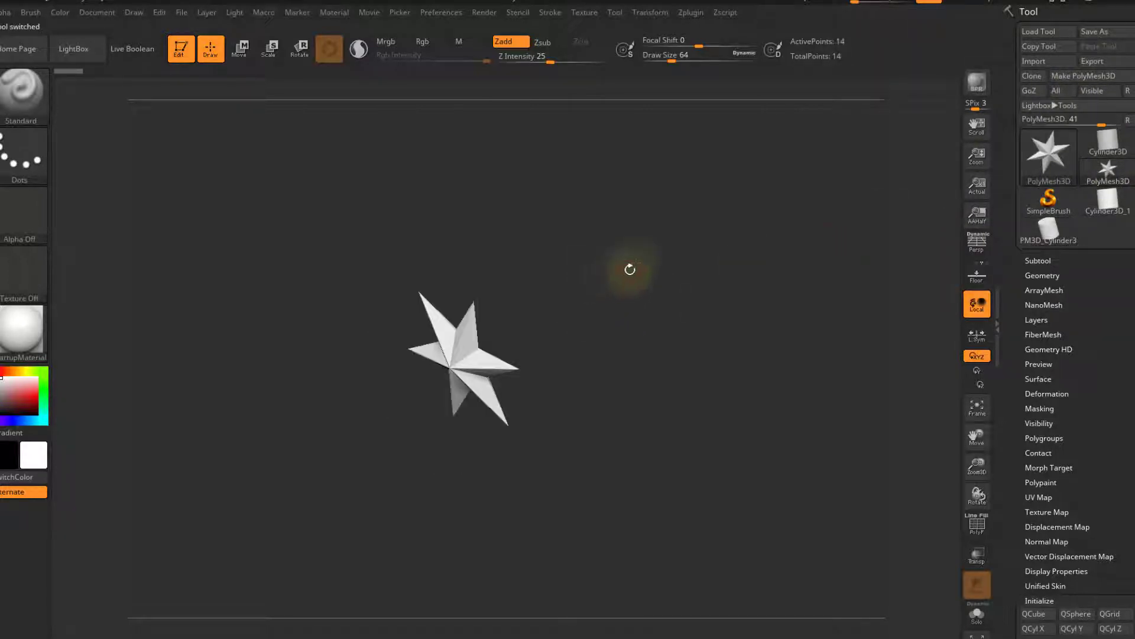
Step: Re-initialize the star as a QCube with X and Y resolution 1, then enlarge and turn it
shift+drag(621, 267, 732, 220)
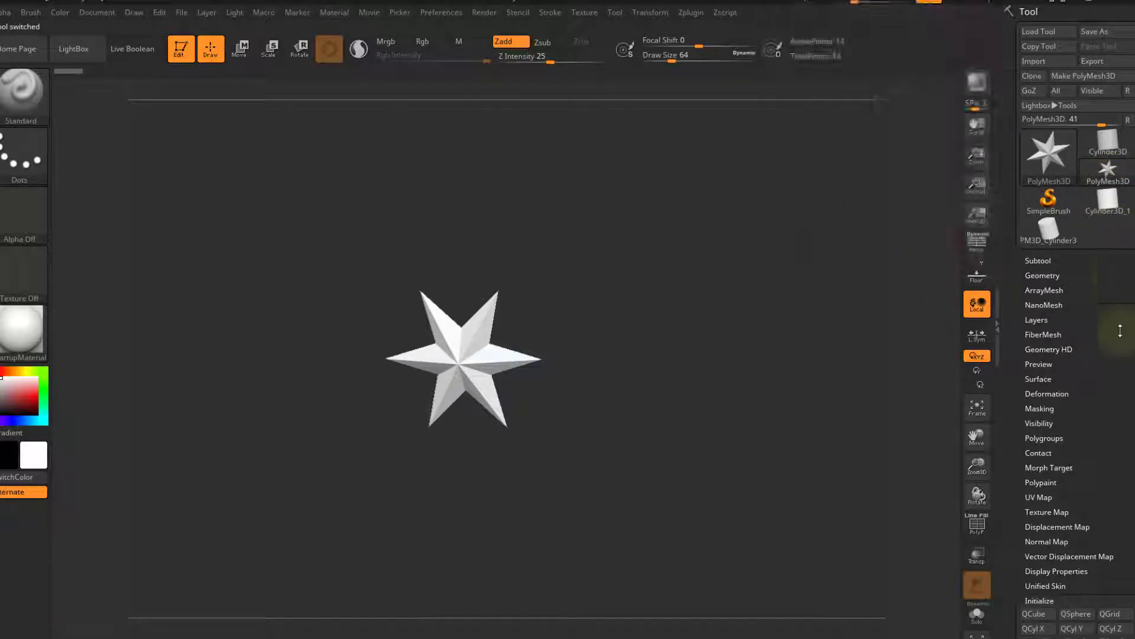
click(1039, 601)
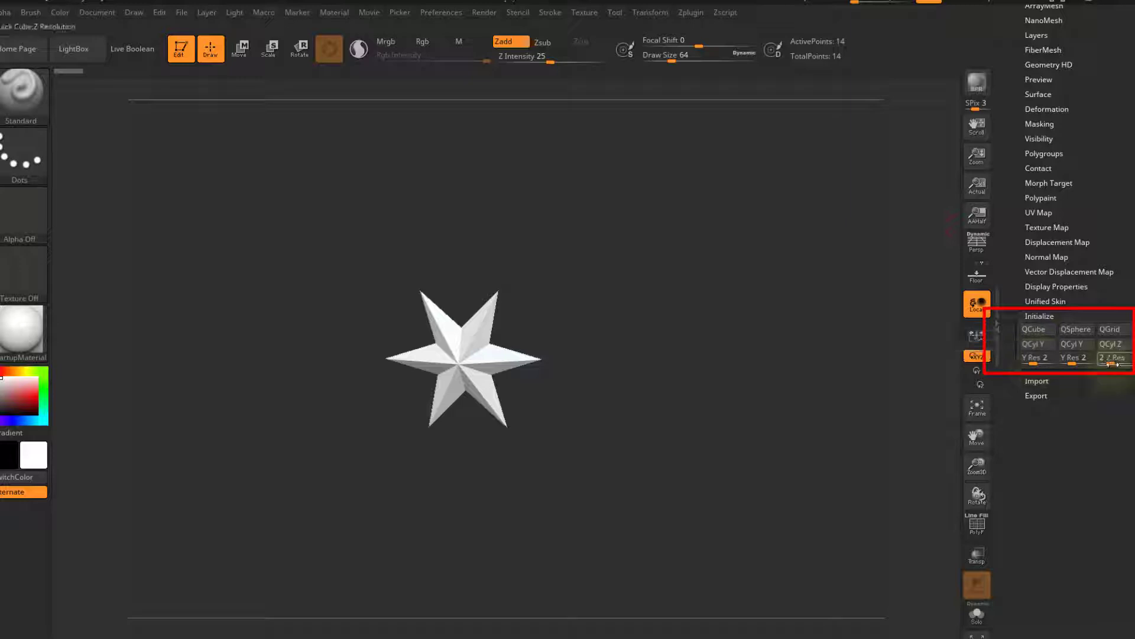
mouse_move(1036, 362)
mouse_down()
mouse_move(1024, 362)
mouse_move(1102, 362)
mouse_up()
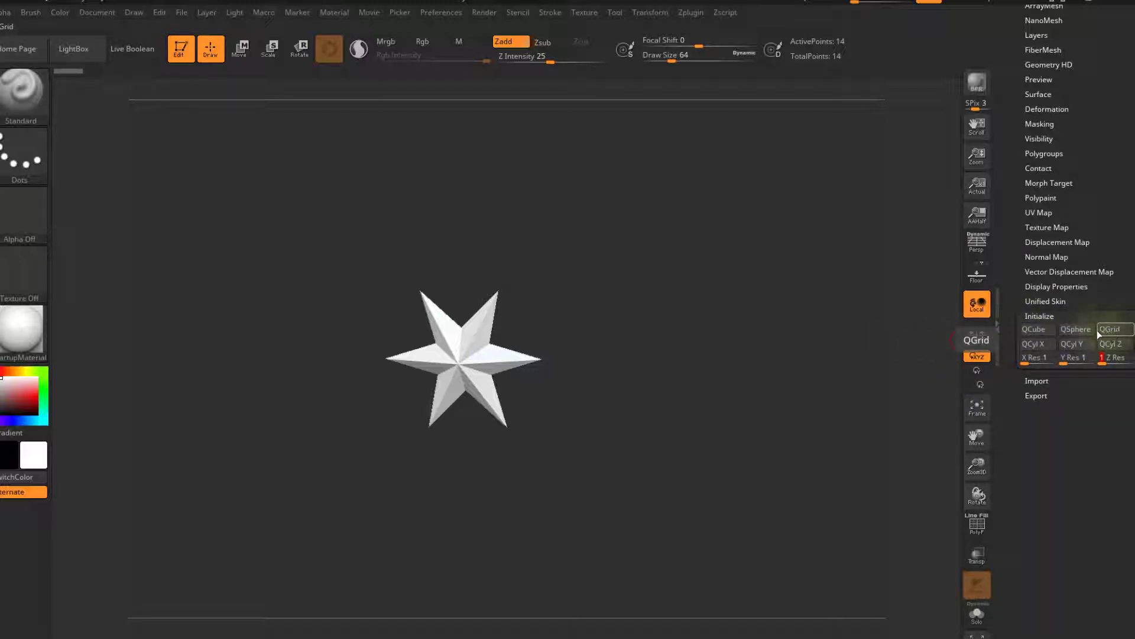
click(1038, 332)
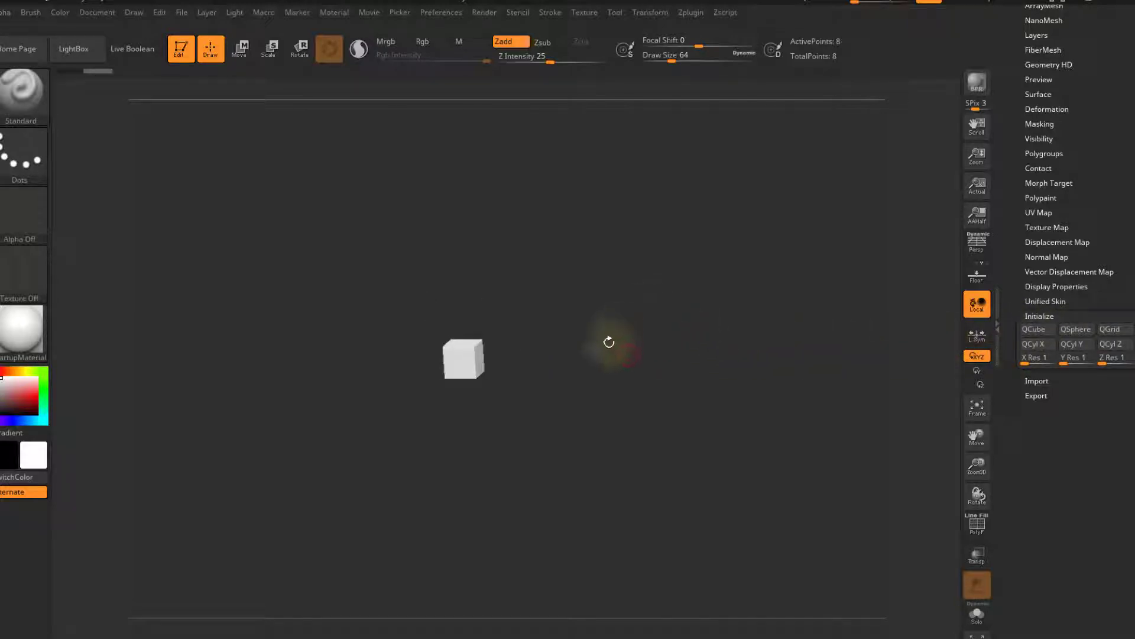
mouse_move(611, 353)
mouse_down()
mouse_move(675, 321)
mouse_move(673, 306)
mouse_up()
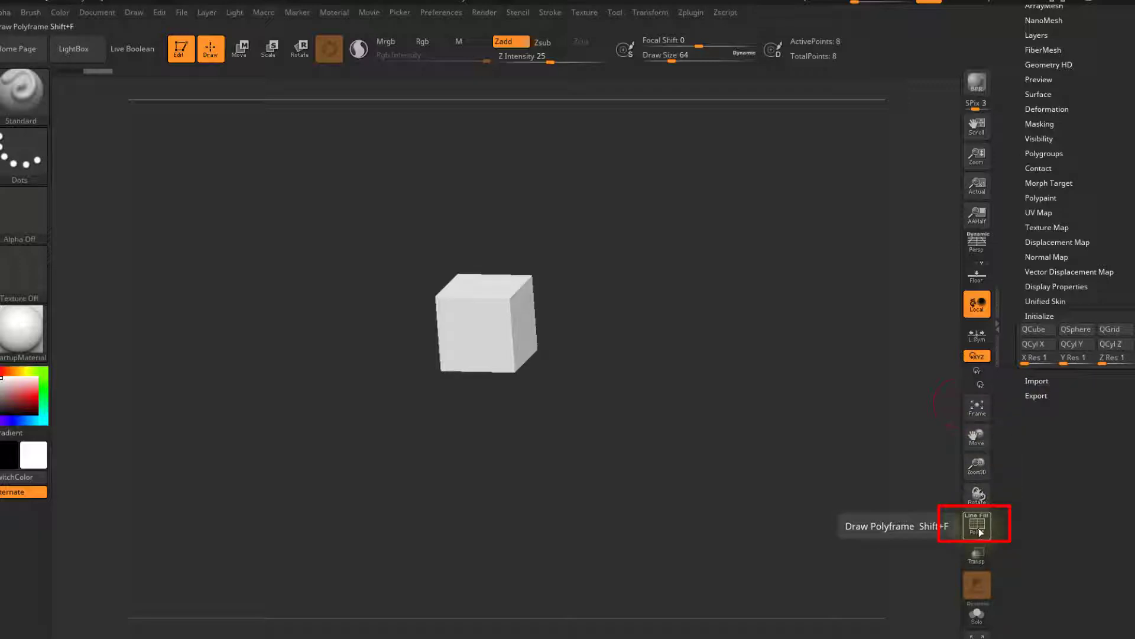
Step: Turn on PolyF to show the cube's polygroup colours and tilt it to show the top
click(979, 532)
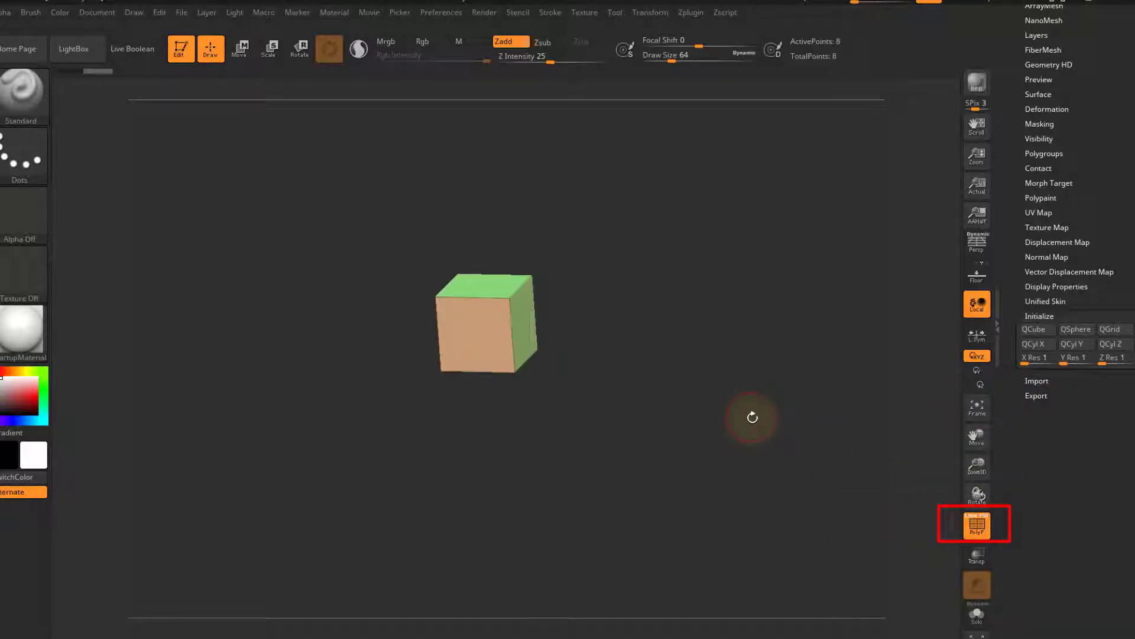
key(shift+f)
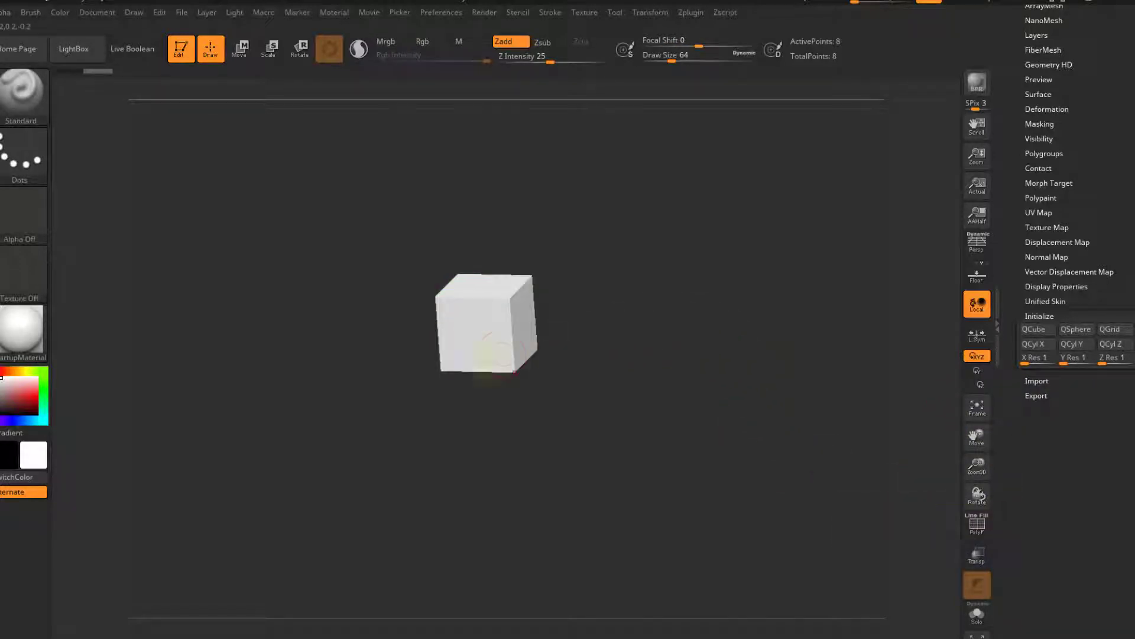
key(shift+f)
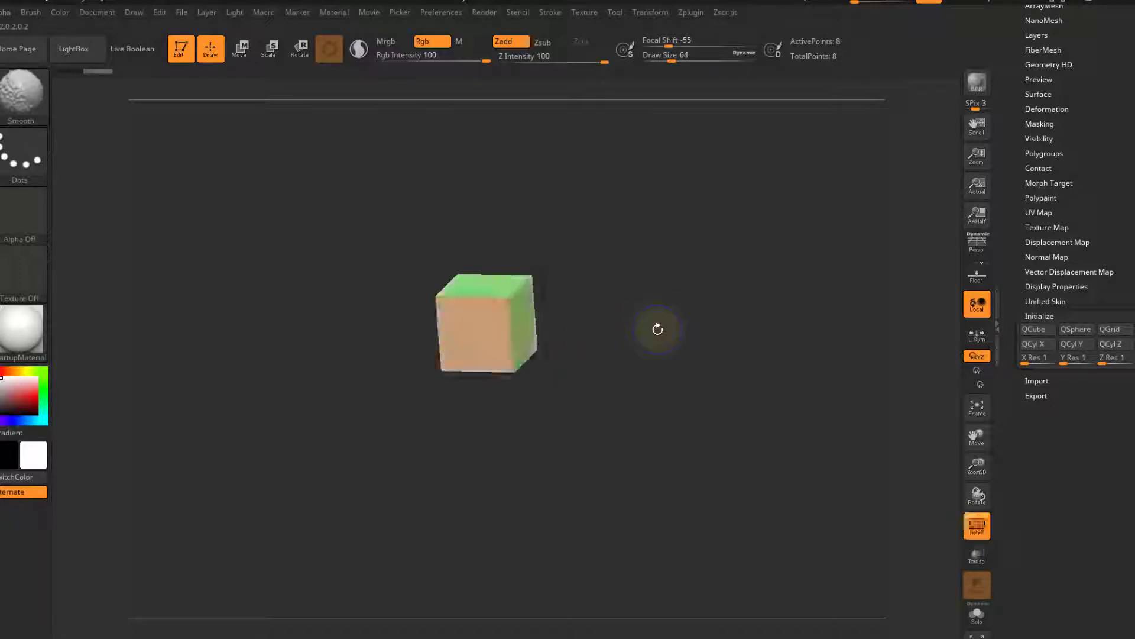
mouse_move(684, 335)
mouse_down()
mouse_move(649, 388)
mouse_move(699, 375)
mouse_move(636, 413)
mouse_move(733, 362)
mouse_up()
Step: Filter the brush list down to the Z brushes
click(33, 113)
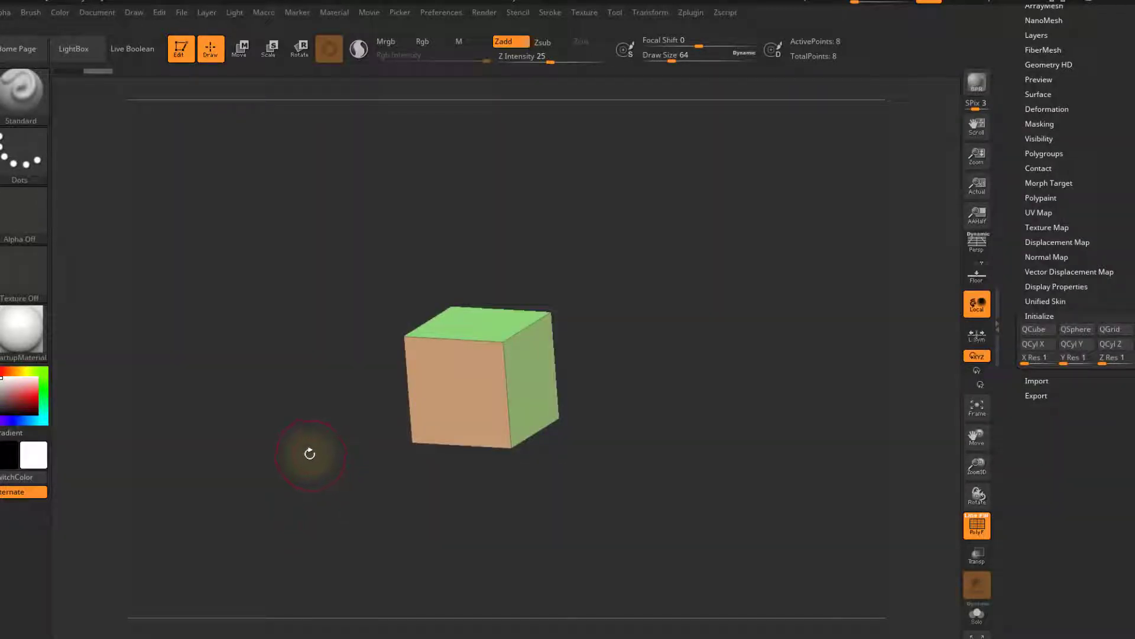
key(b)
key(z)
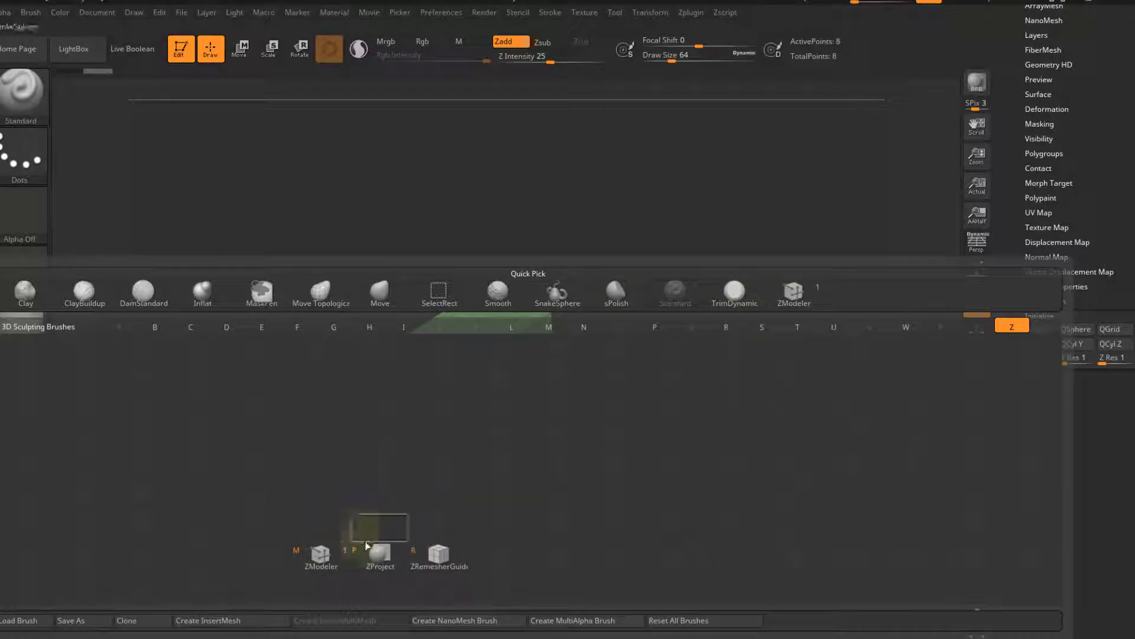
Step: Select ZModeler from the Z brush list
click(324, 555)
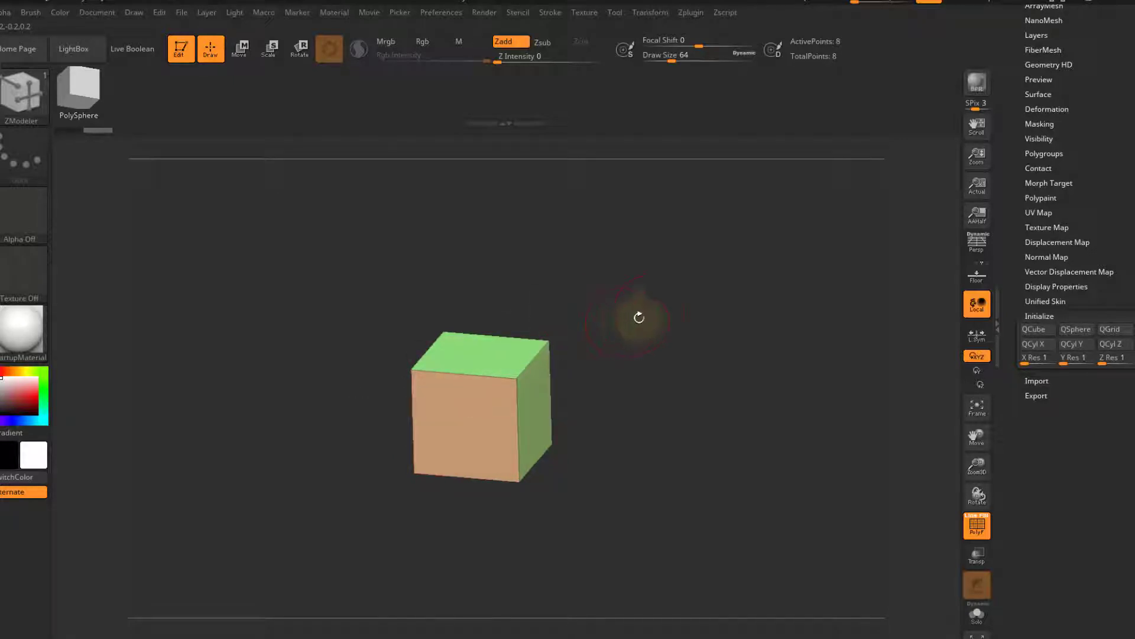
Step: Zoom and turn the cube, then preview ZModeler's polygon and edge actions (Insert, Single EdgeLoop)
scroll(659, 347, up, 3)
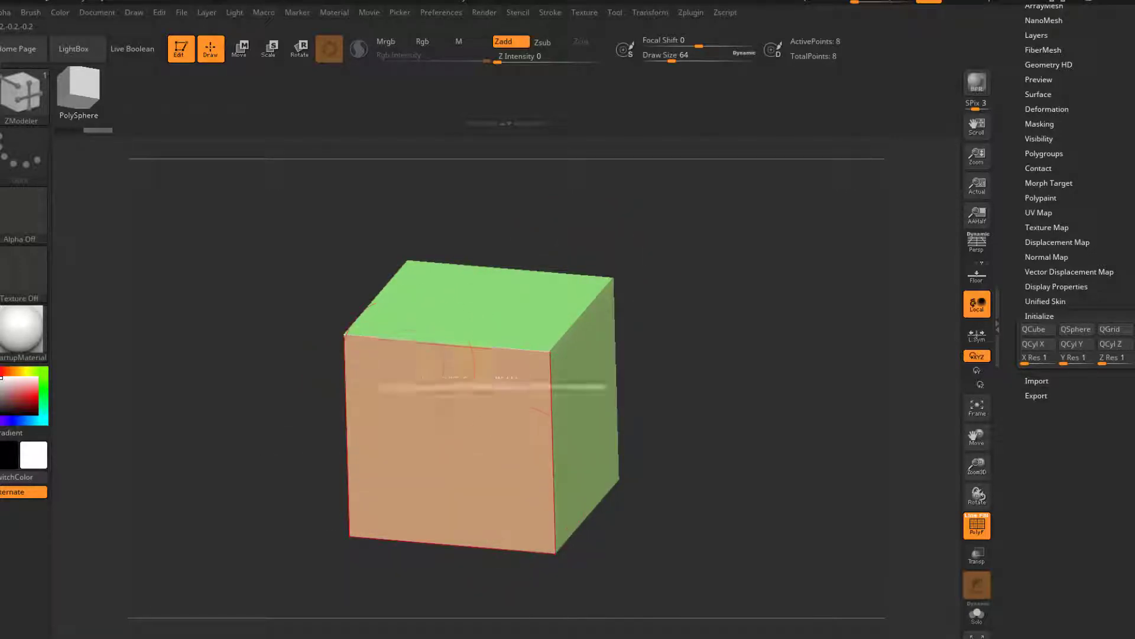
mouse_move(733, 314)
mouse_down()
mouse_move(727, 324)
mouse_move(735, 314)
mouse_move(686, 308)
mouse_up()
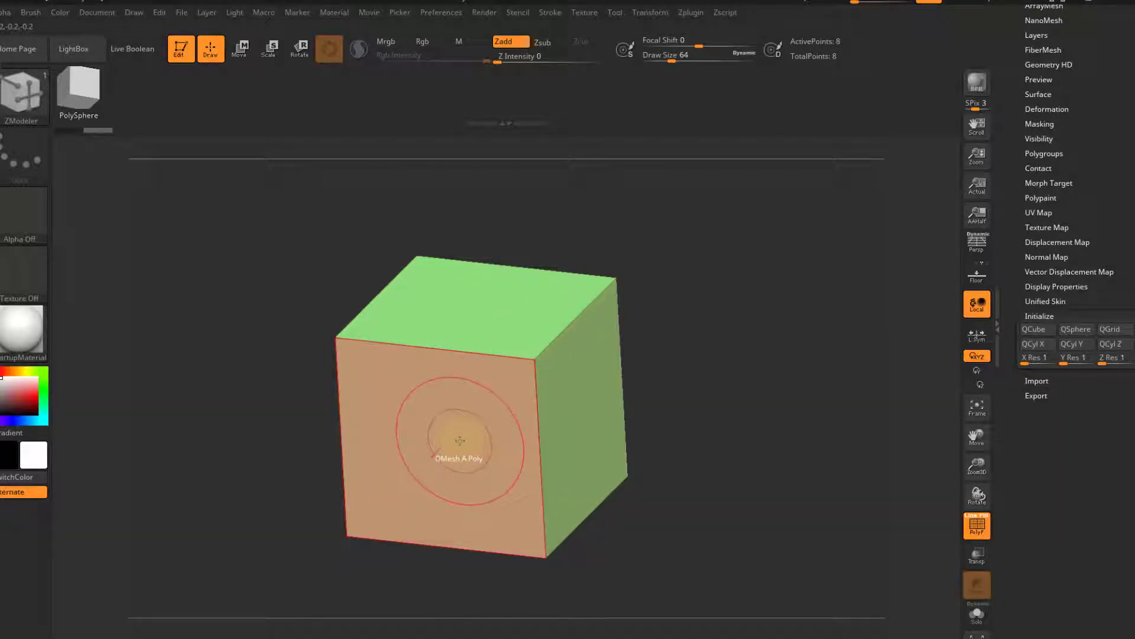
key(space)
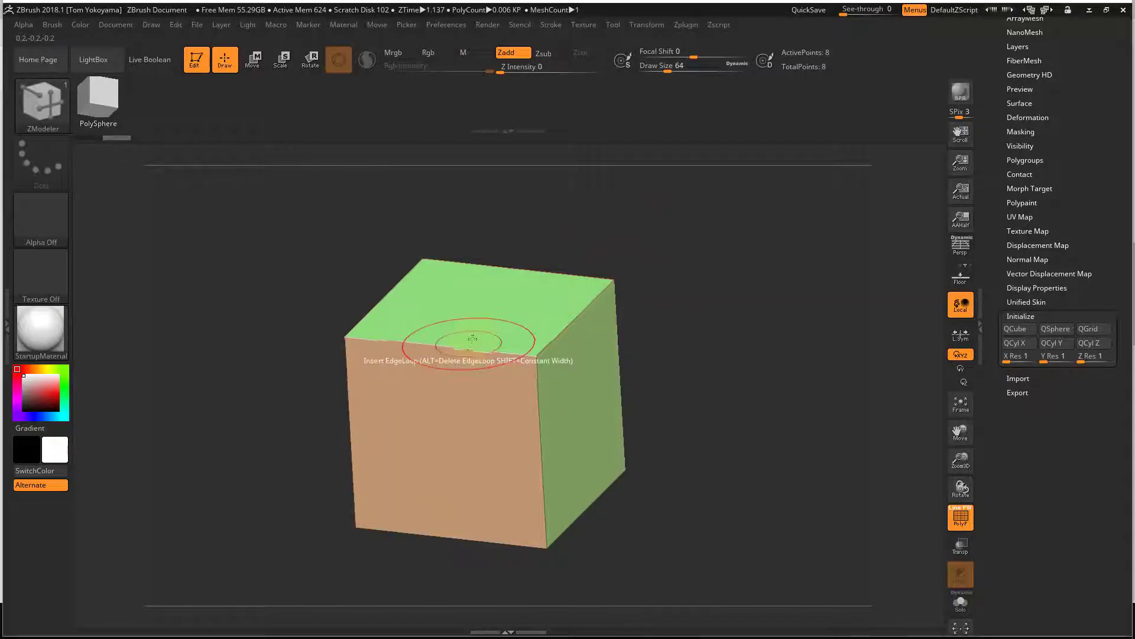
key(space)
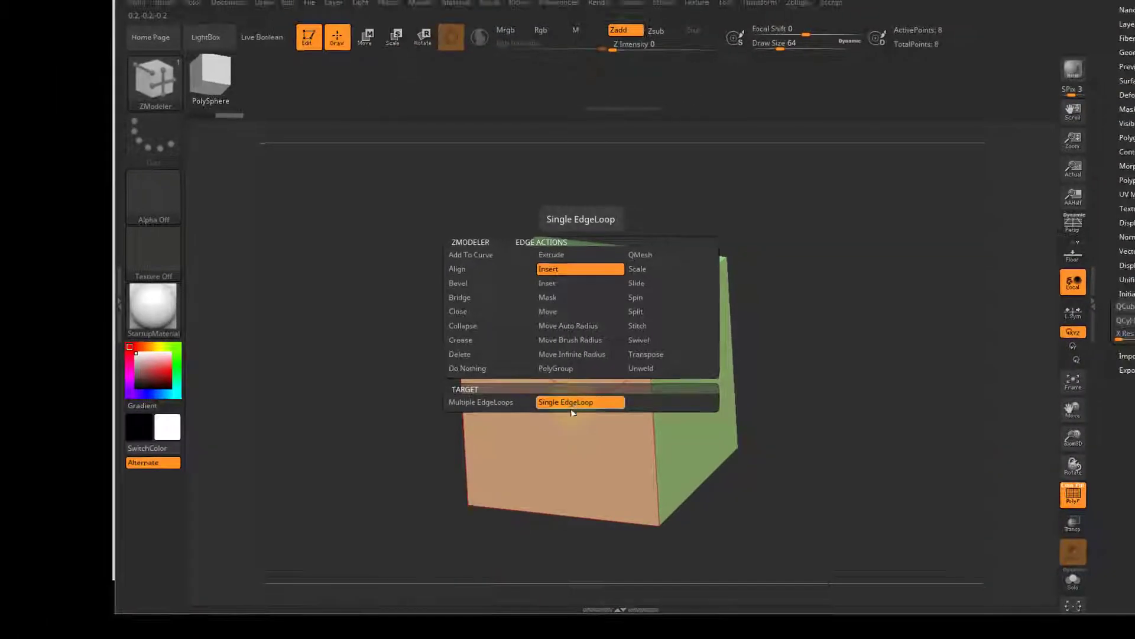
Step: Close the edge actions, preview the point actions, then dismiss them and turn the cube slightly
click(572, 406)
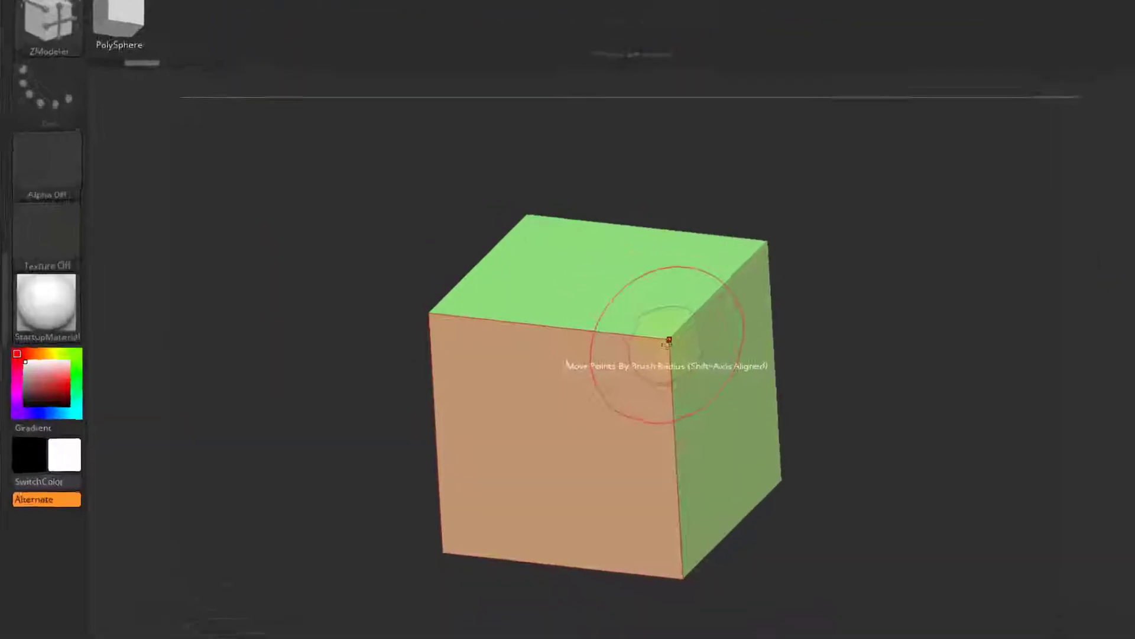
key(space)
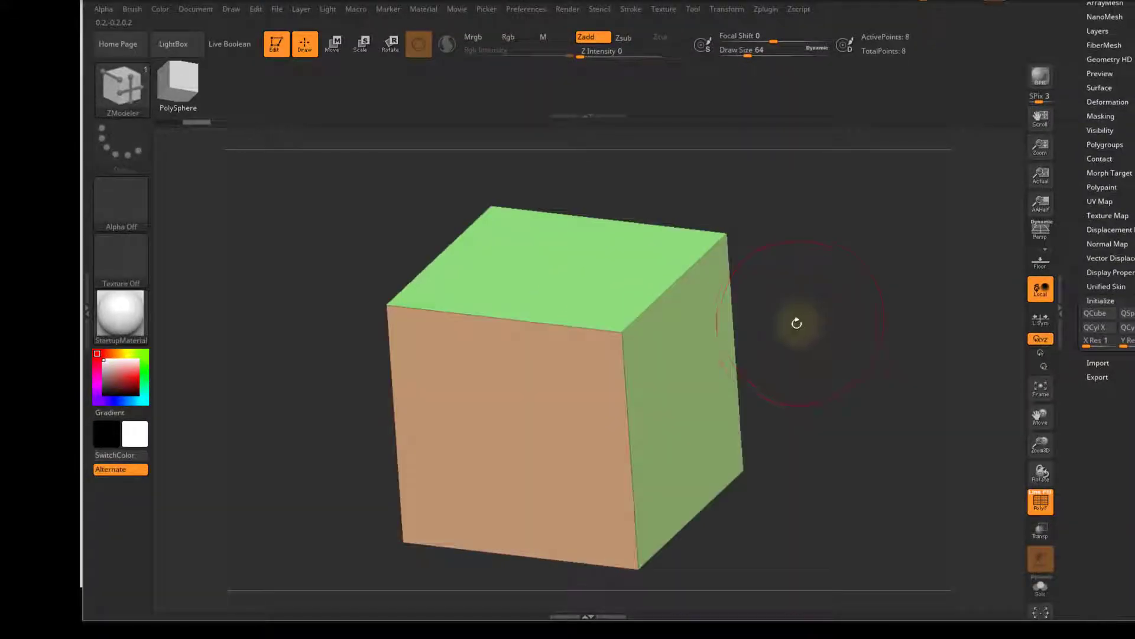
mouse_move(796, 323)
mouse_down()
mouse_move(777, 329)
mouse_move(808, 340)
mouse_move(760, 322)
mouse_move(783, 310)
mouse_up()
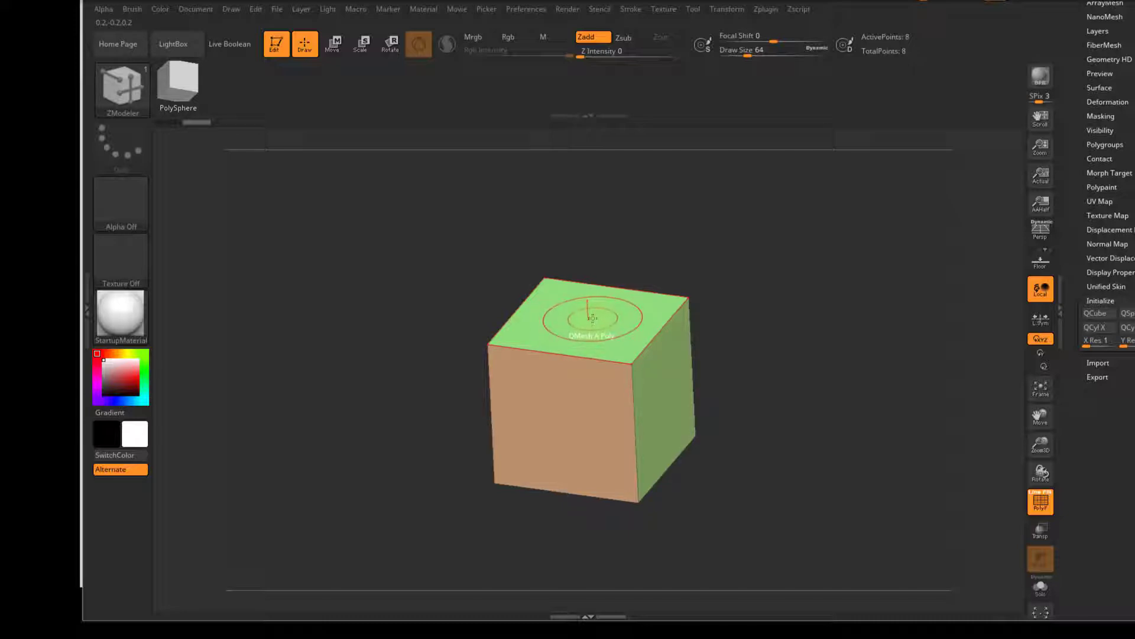
Step: Use QMesh to extrude blocks from the top, right side and right block's front faces
right_click(593, 318)
click(696, 139)
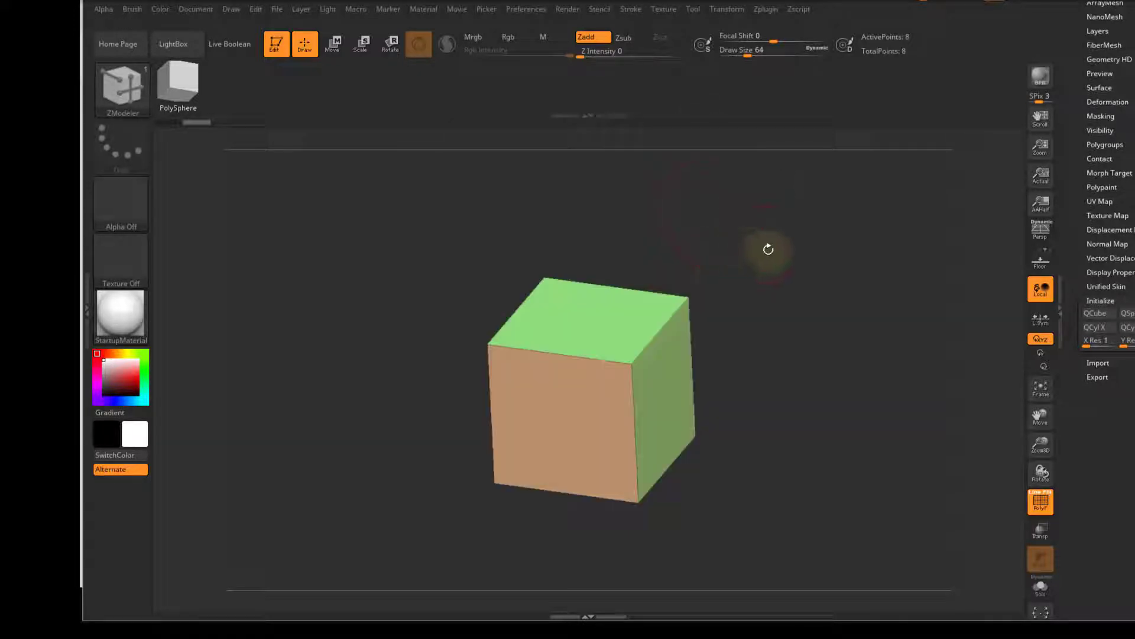
mouse_move(602, 326)
mouse_down()
mouse_move(594, 213)
mouse_move(587, 344)
mouse_move(589, 189)
mouse_up()
drag(642, 296, 835, 318)
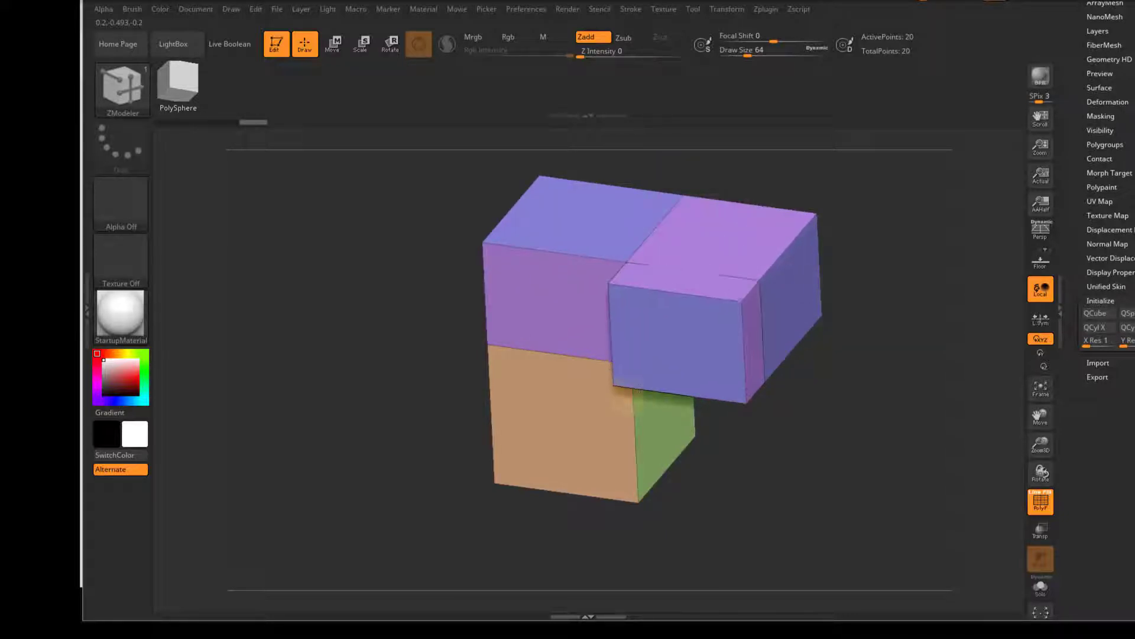
drag(694, 318, 532, 503)
mouse_move(826, 400)
mouse_down()
mouse_move(863, 363)
mouse_move(862, 381)
mouse_move(830, 380)
mouse_move(800, 302)
mouse_up()
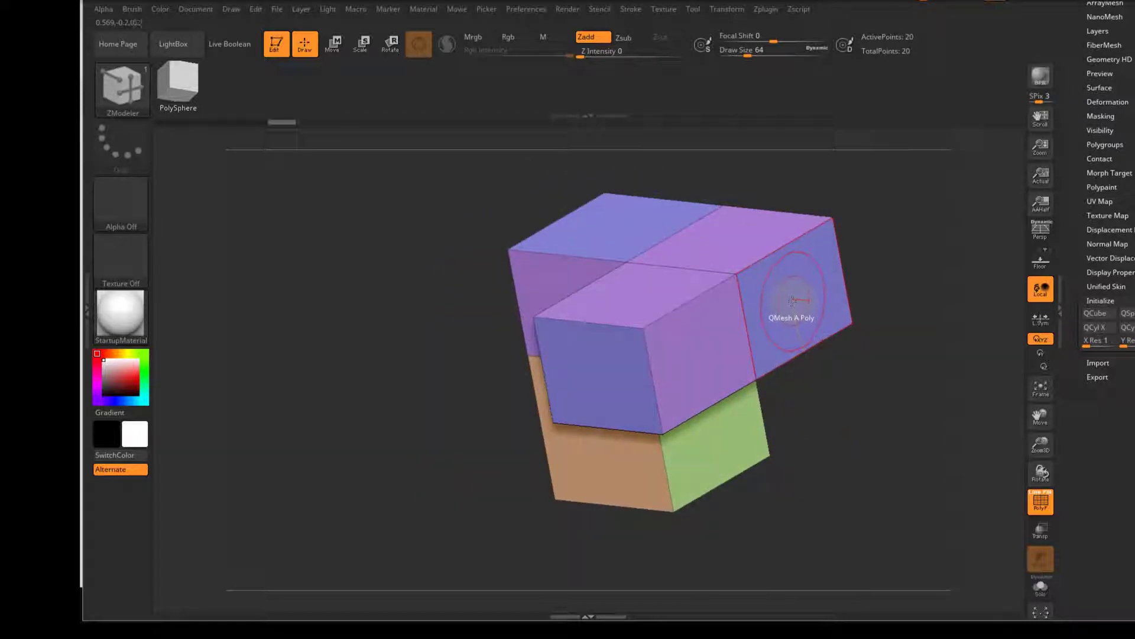
Step: Extrude another block rightward from the face with a new ZModeler action
key(space)
click(815, 285)
mouse_move(803, 293)
mouse_down()
mouse_move(893, 325)
mouse_move(901, 362)
mouse_up()
mouse_move(869, 460)
mouse_down()
mouse_move(875, 451)
mouse_move(864, 457)
mouse_up()
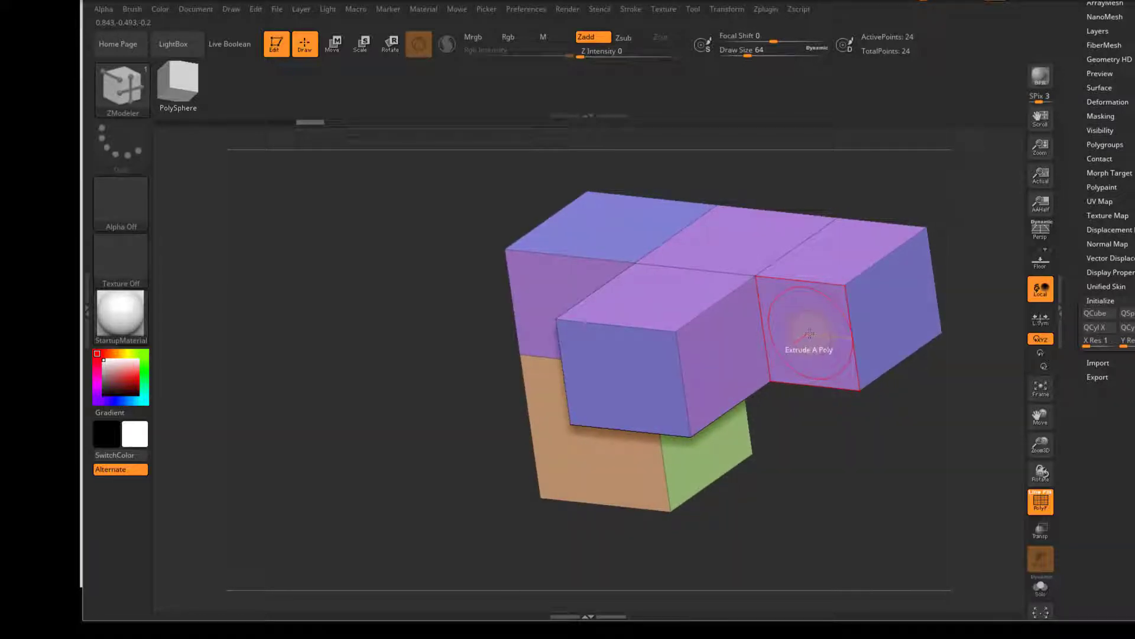
Step: Merge the front block's face with the right block into one angled front face
key(space)
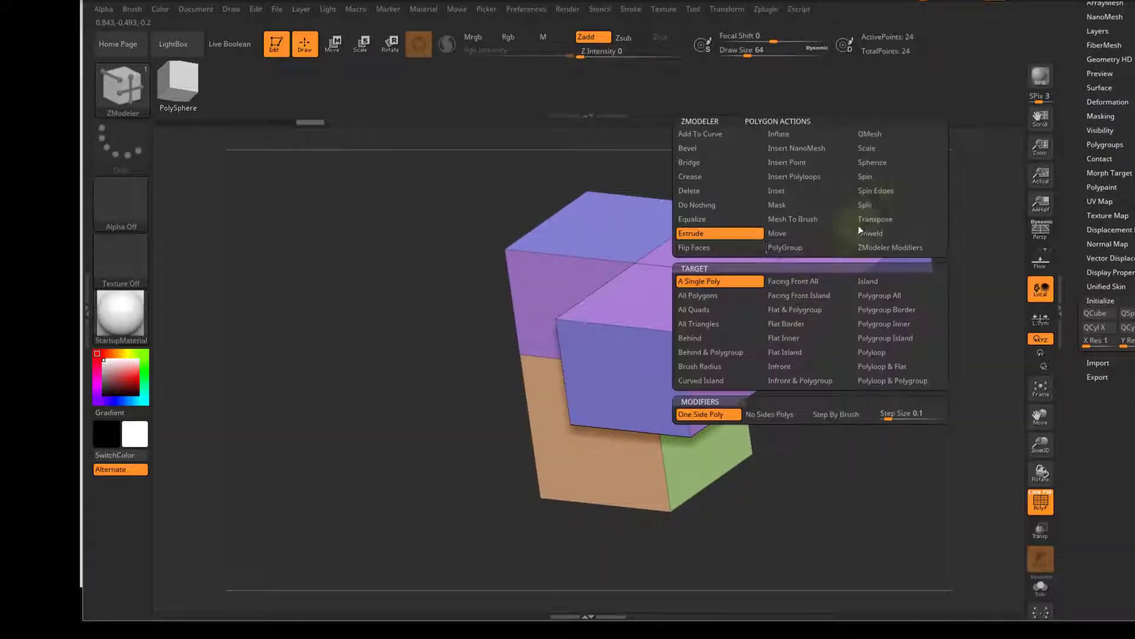
click(878, 135)
click(808, 343)
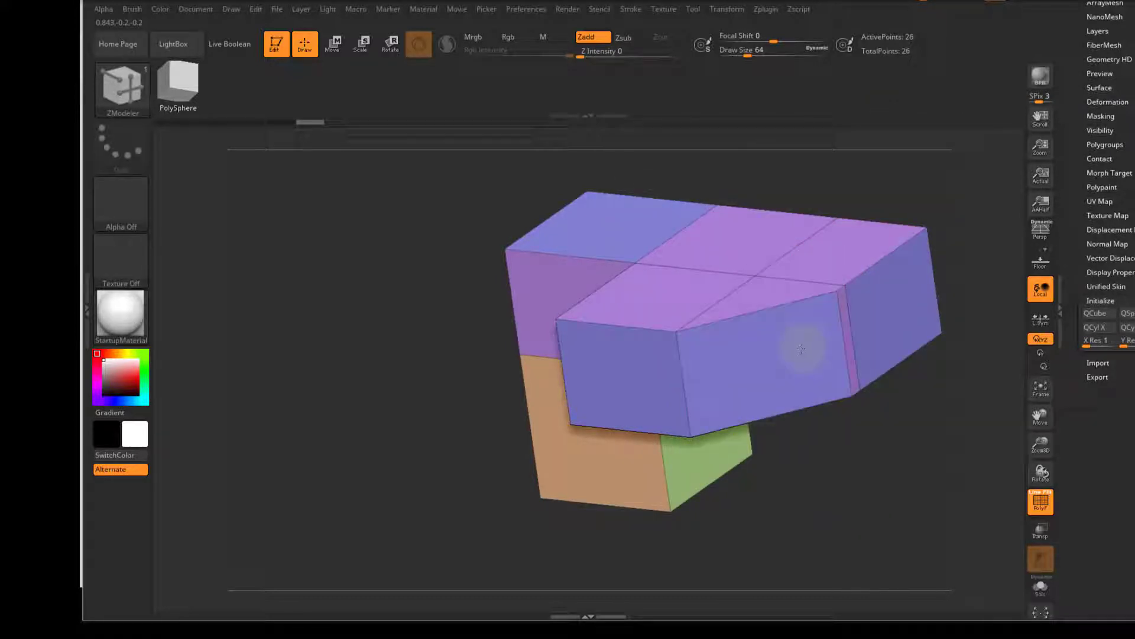
key(ctrl+z)
drag(800, 350, 797, 345)
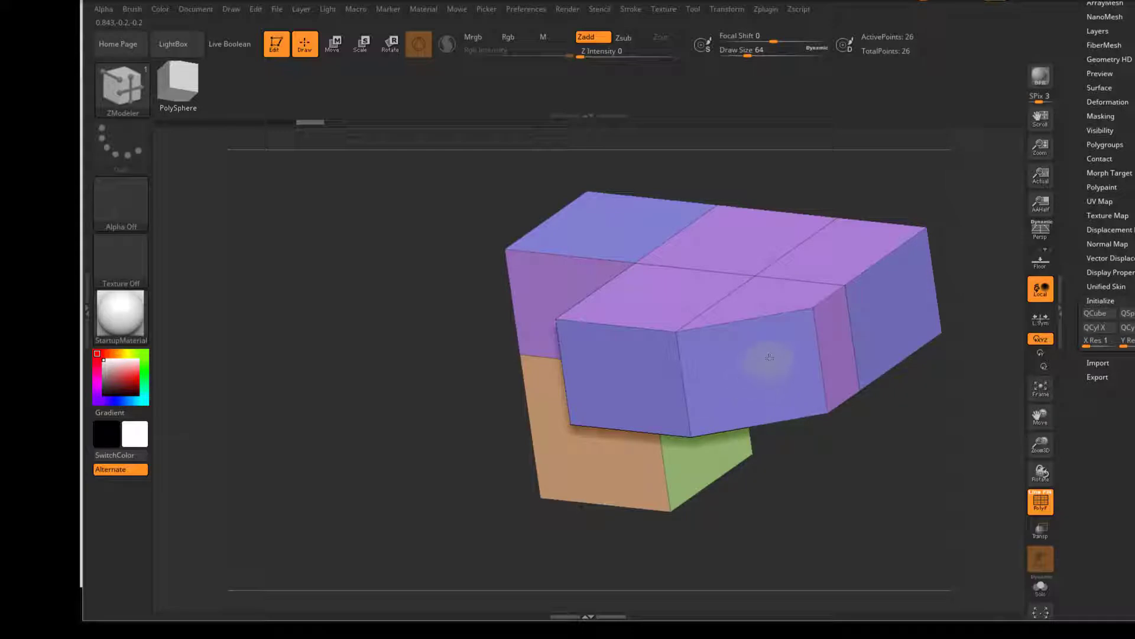
Step: Undo the merged front edits and test extruding the right block's end face
drag(720, 405, 683, 424)
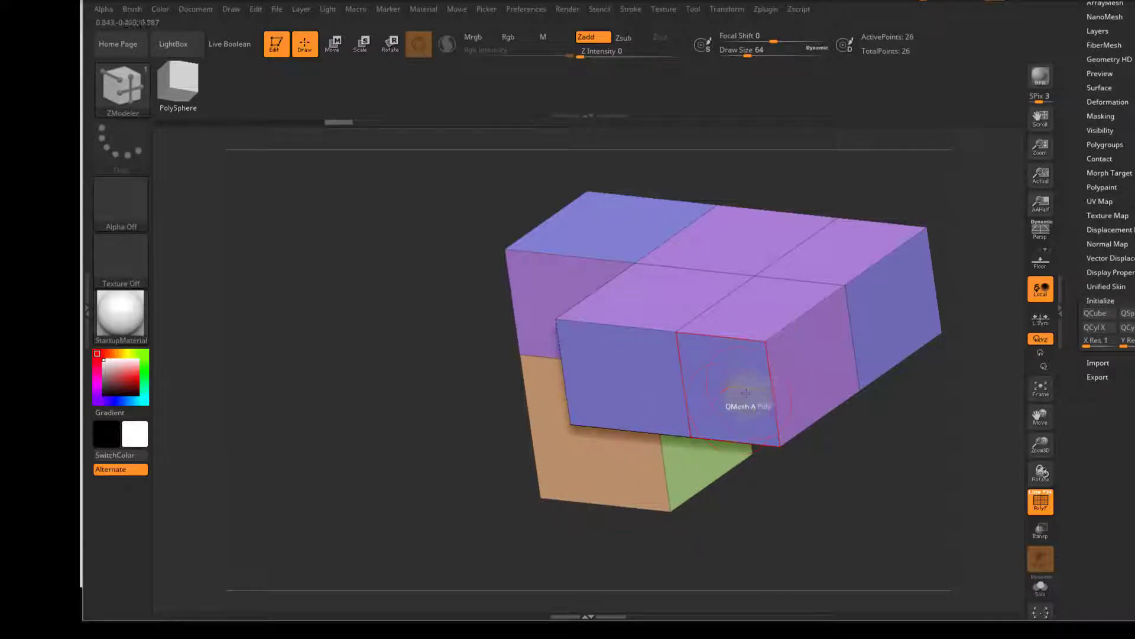
key(ctrl)
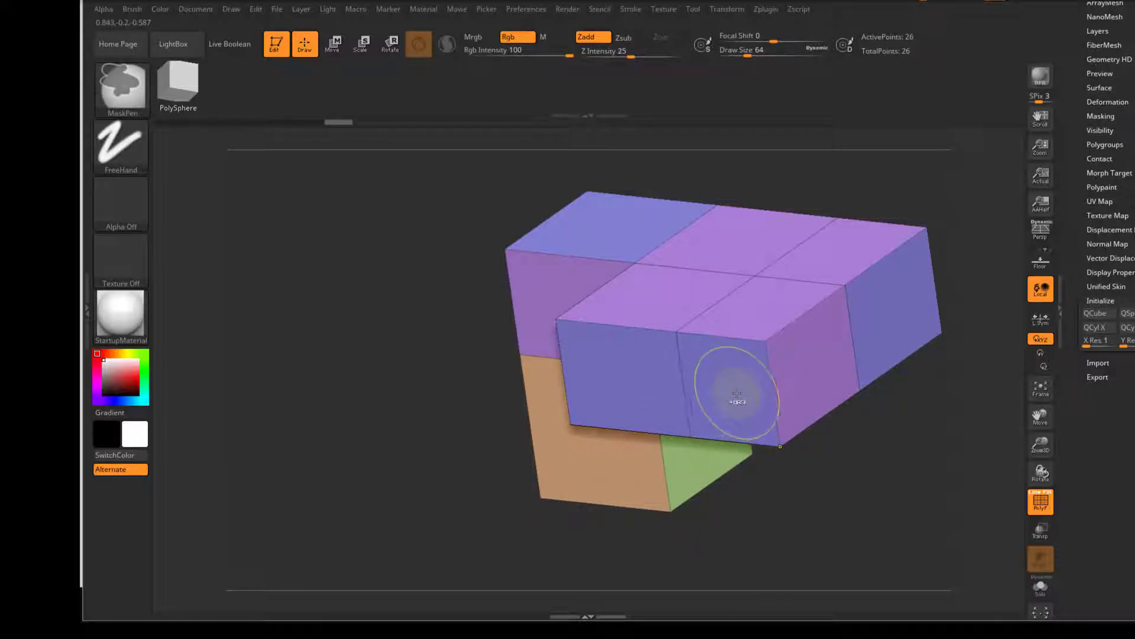
key(ctrl+z)
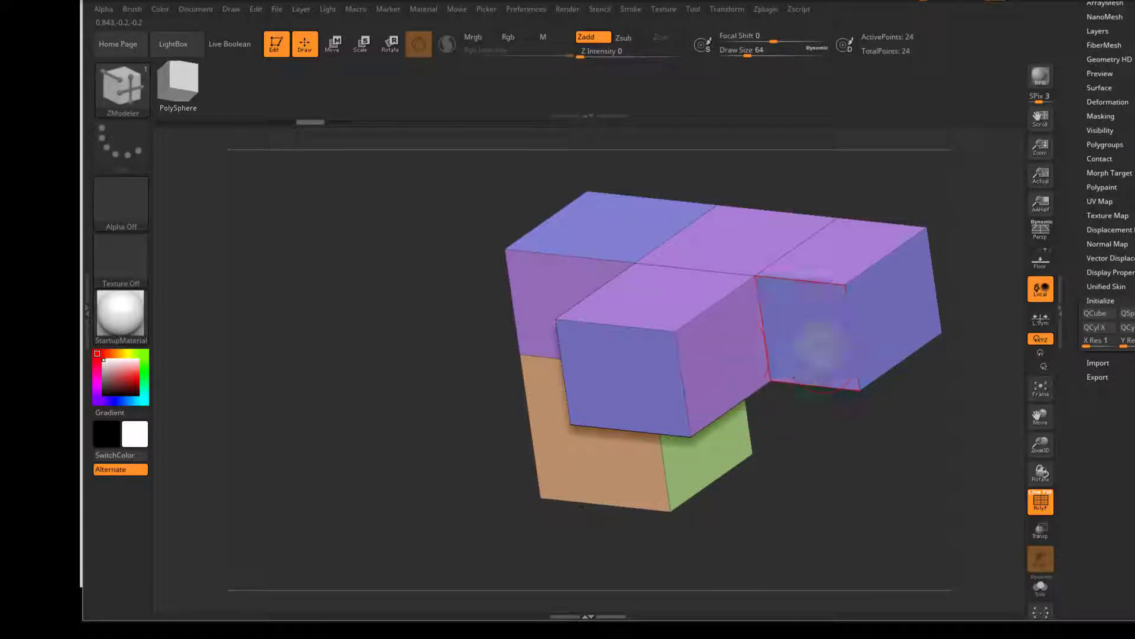
key(ctrl+z)
drag(825, 338, 837, 322)
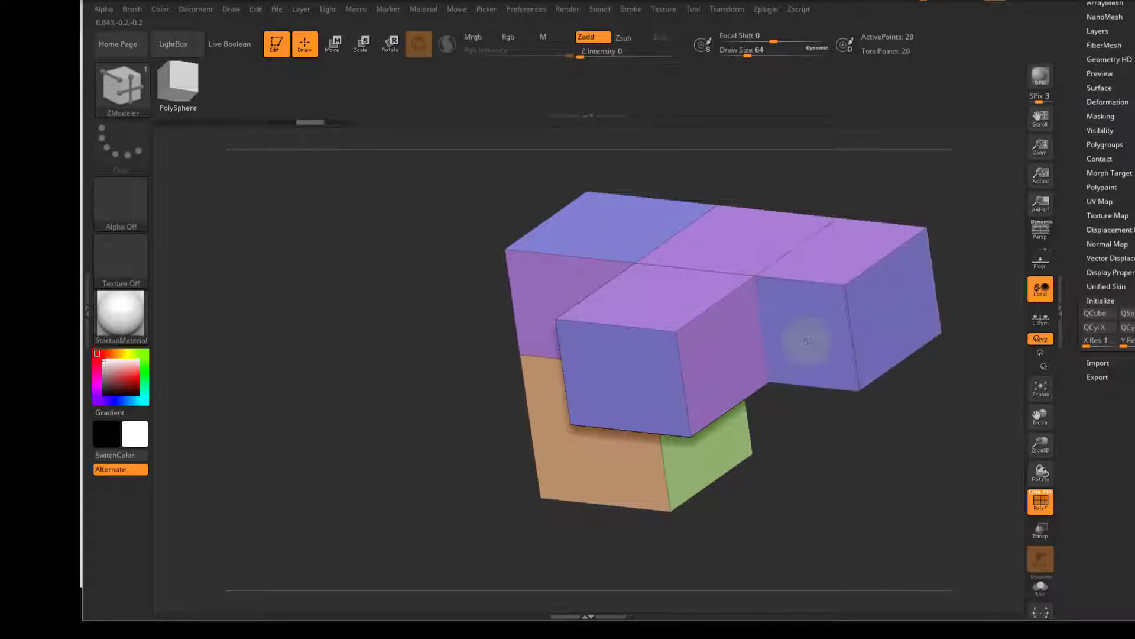
drag(831, 323, 831, 324)
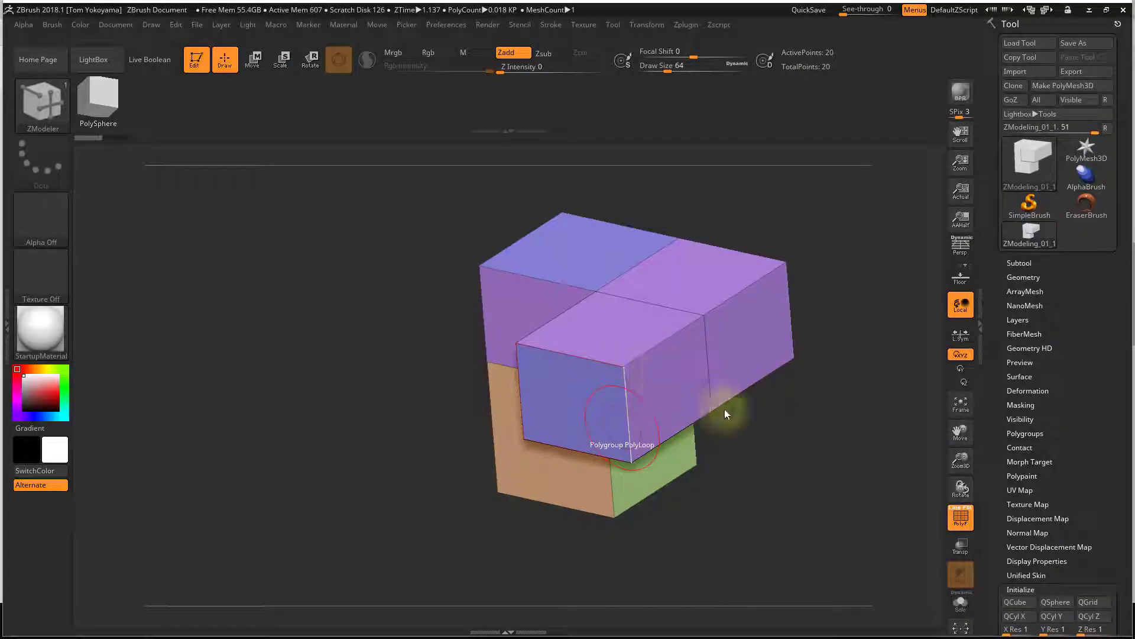
Step: Switch the polygon action to Extrude and pull a new box up from the front block's top
drag(725, 407, 773, 446)
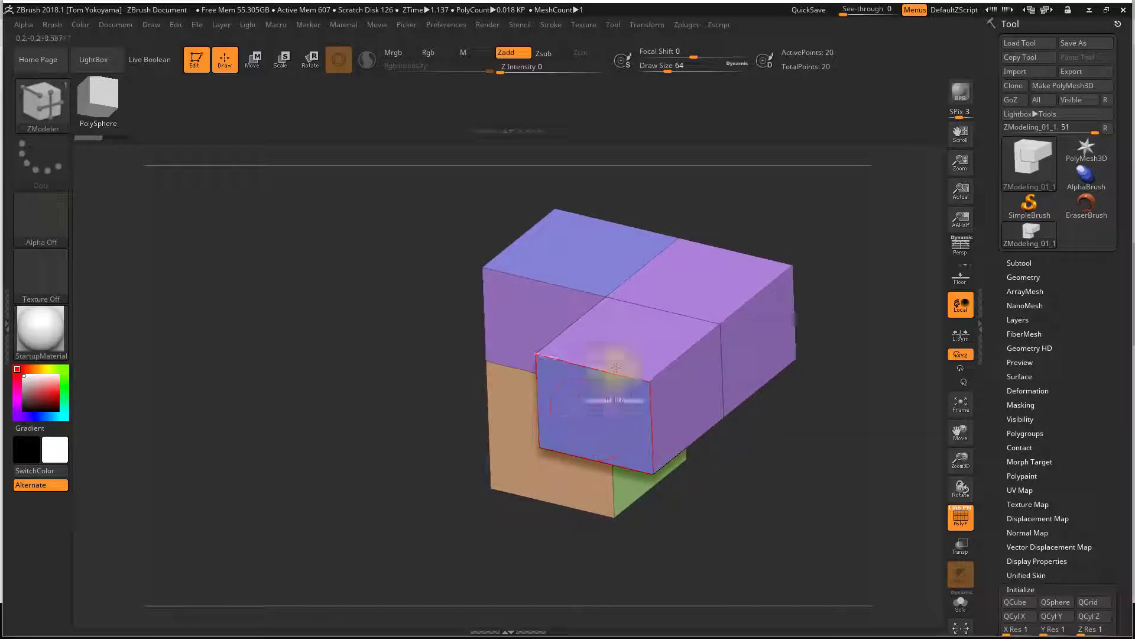
key(space)
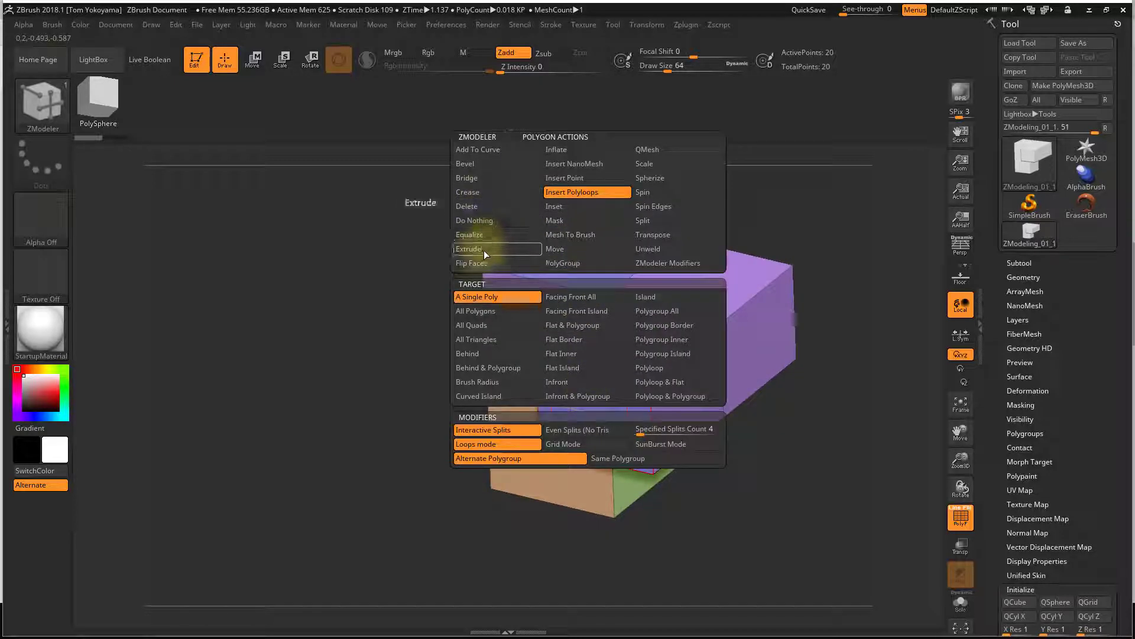
click(484, 249)
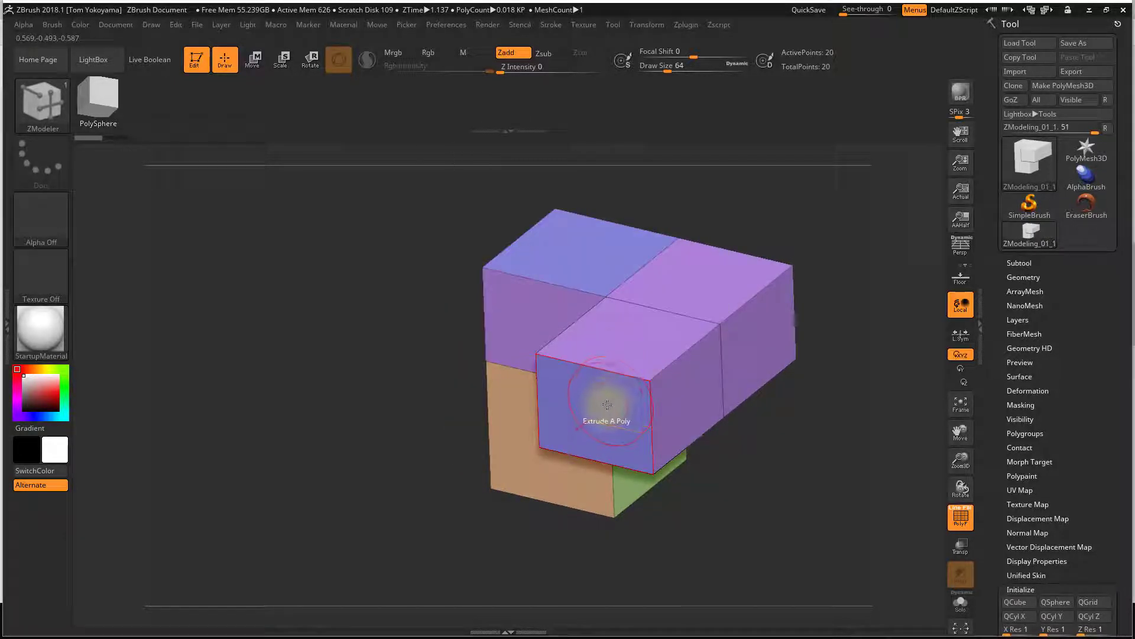
drag(608, 405, 620, 232)
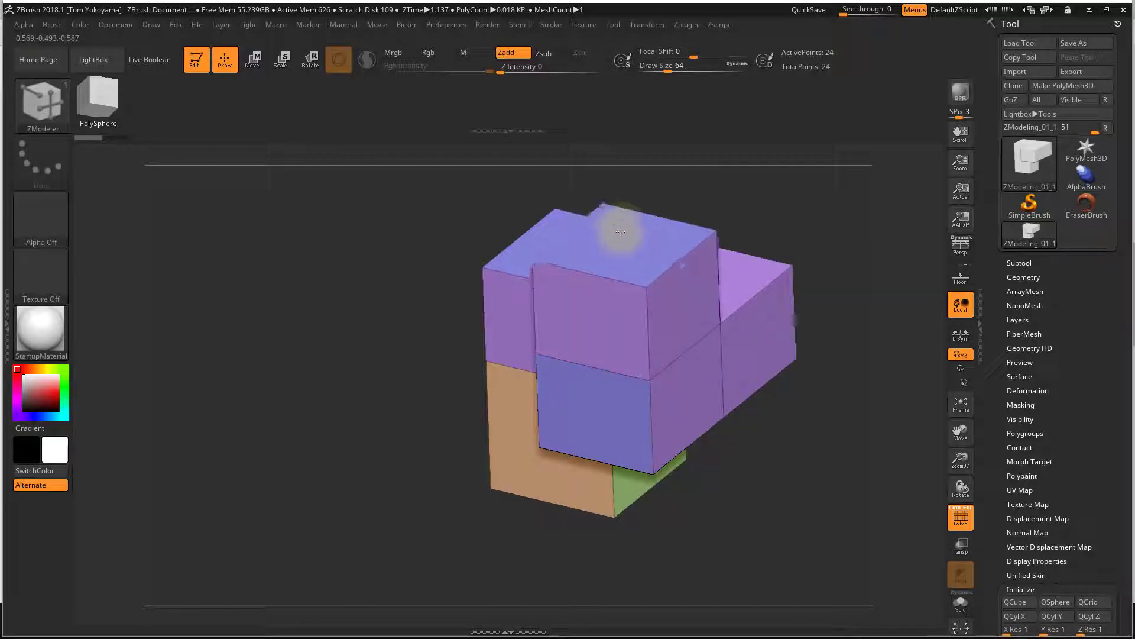
Step: Try pushing in the middle box's top, undo it, and turn the front face forward
mouse_move(819, 215)
mouse_down()
mouse_move(748, 241)
mouse_move(844, 216)
mouse_up()
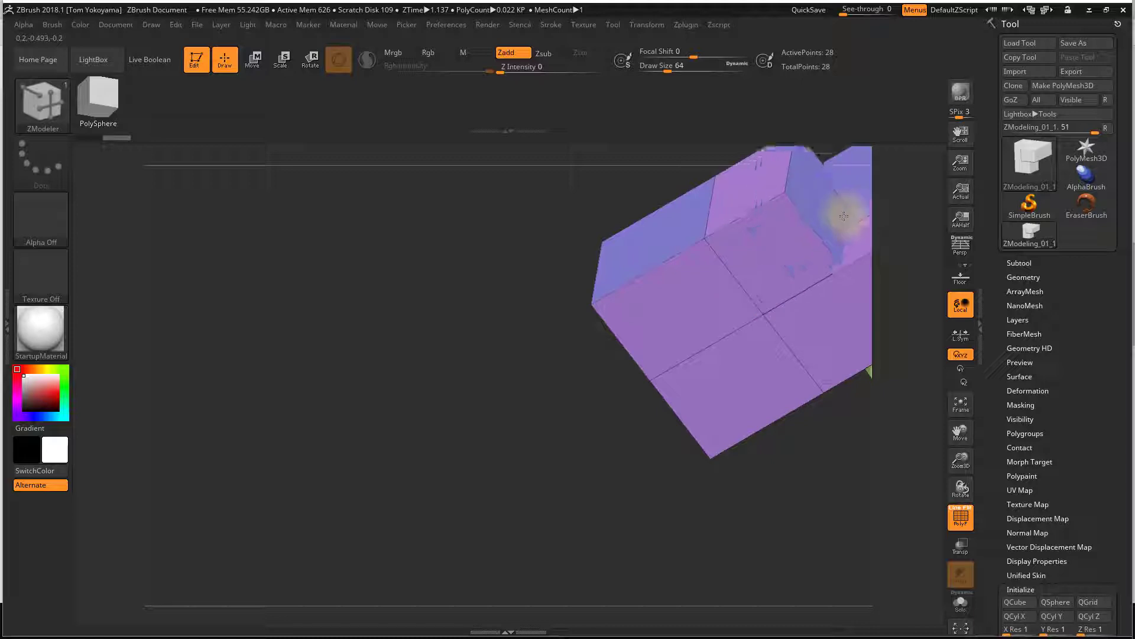
drag(556, 277, 368, 329)
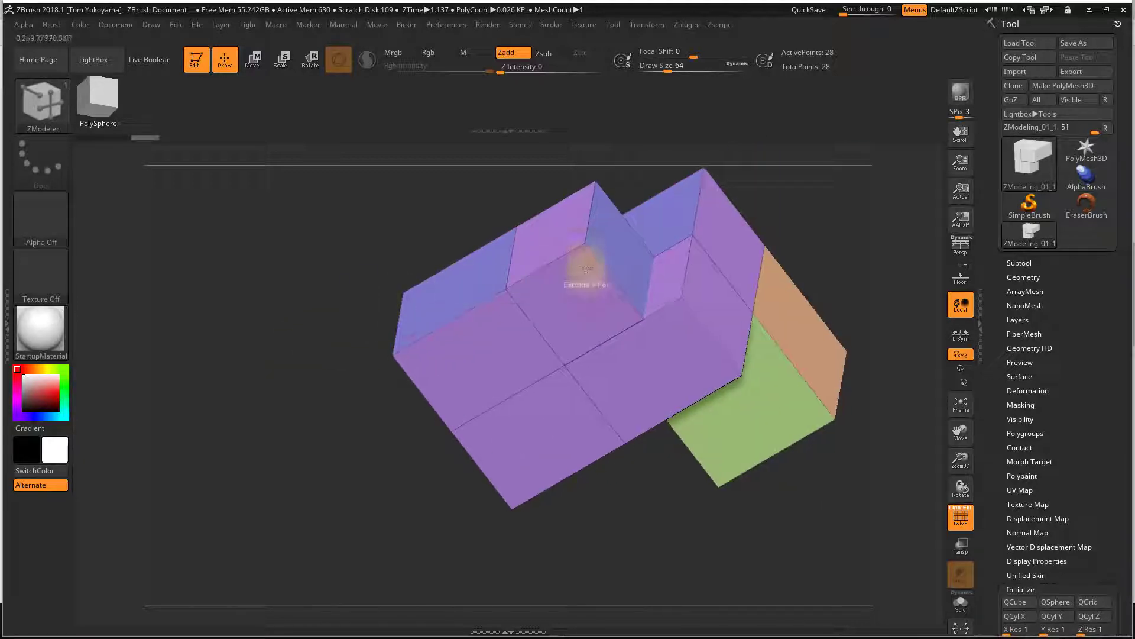
key(ctrl)
drag(633, 302, 594, 327)
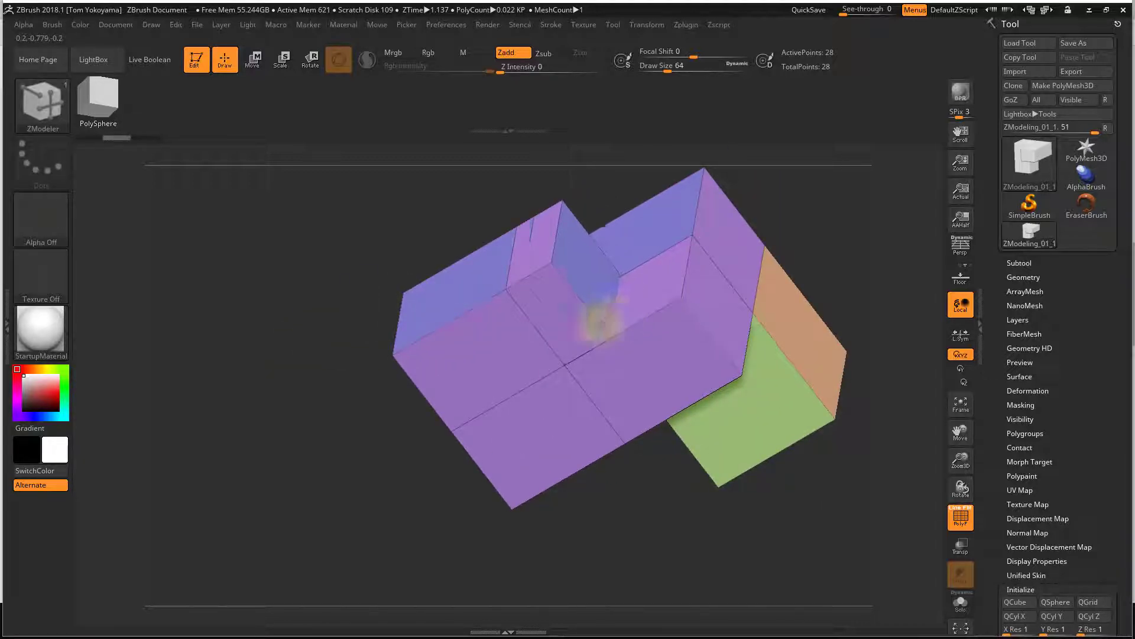
key(ctrl+z)
mouse_move(837, 266)
mouse_down()
mouse_move(857, 343)
mouse_move(625, 288)
mouse_up()
drag(548, 406, 500, 325)
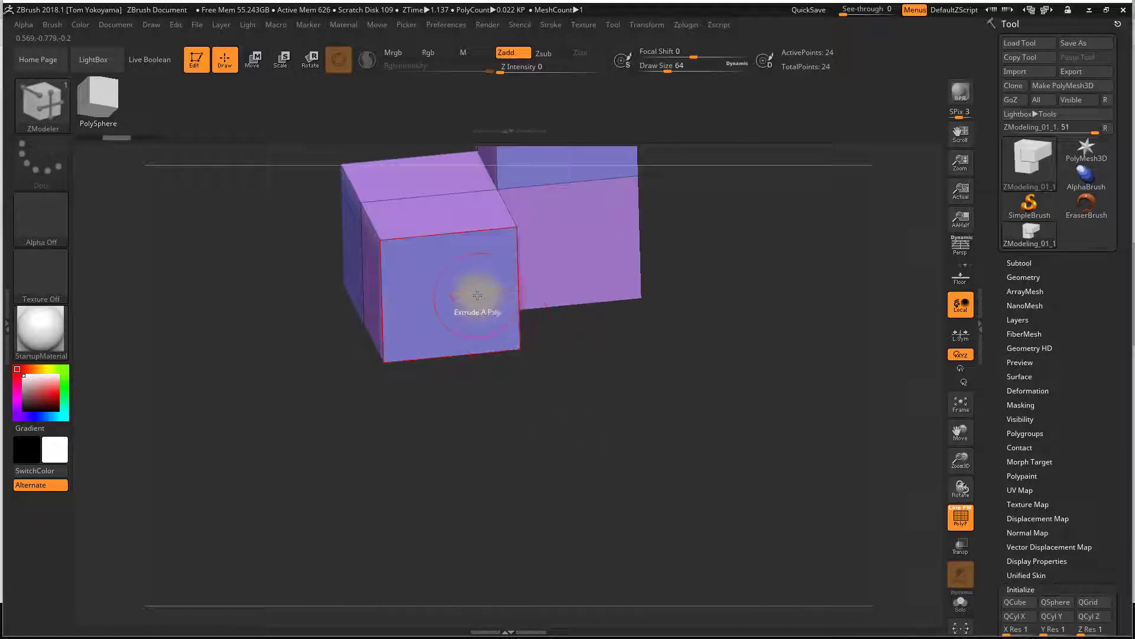
key(space)
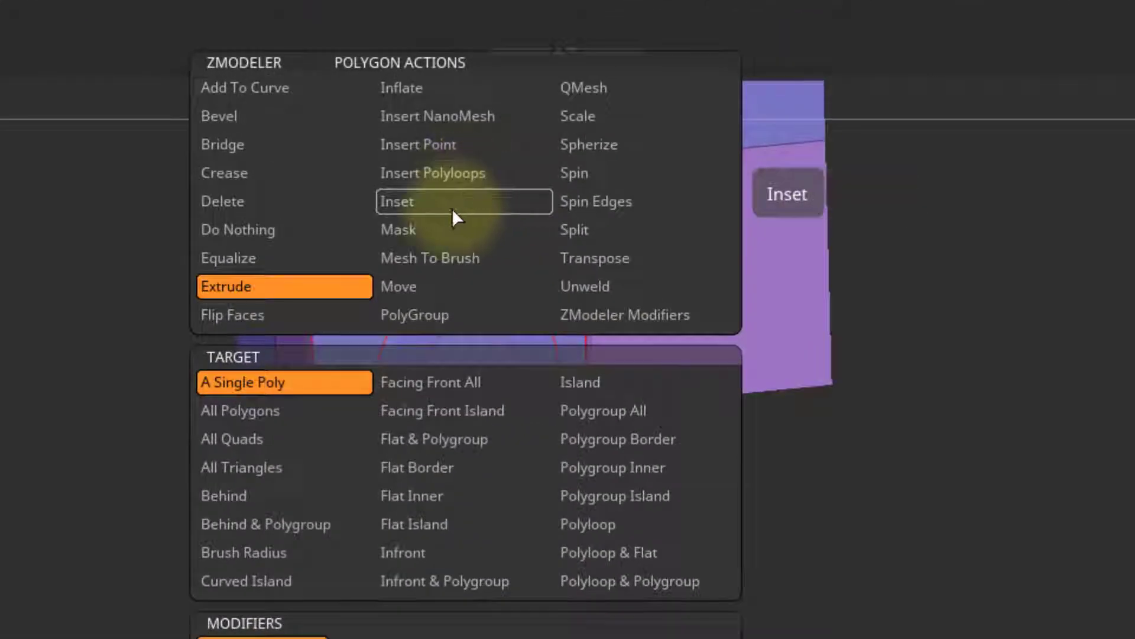
Step: Inset the box's front face with a bevelled border, then orbit to view from above
click(454, 207)
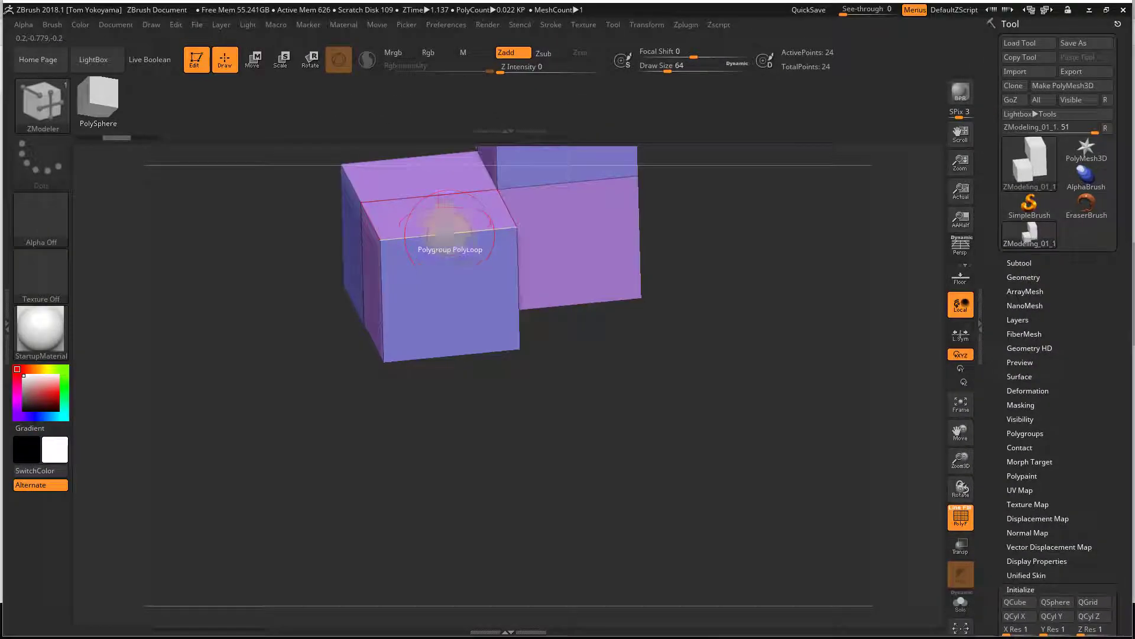
drag(445, 277, 410, 275)
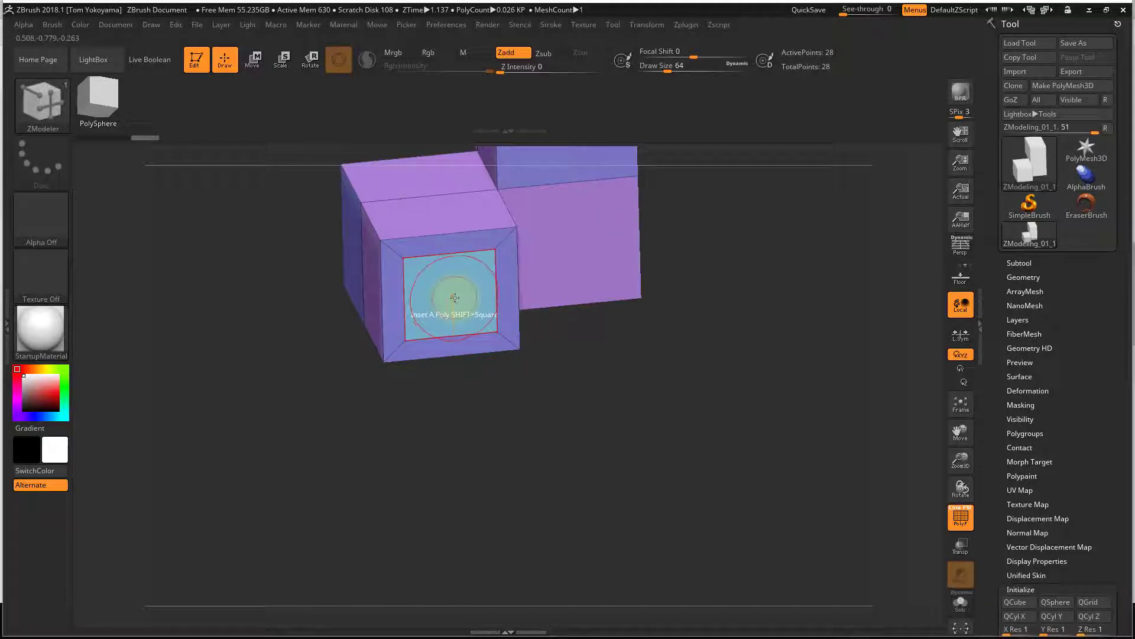
mouse_move(717, 278)
mouse_down()
mouse_move(712, 243)
mouse_move(684, 330)
mouse_move(618, 309)
mouse_move(634, 243)
mouse_move(621, 223)
mouse_move(578, 243)
mouse_move(646, 328)
mouse_move(634, 261)
mouse_move(400, 292)
mouse_up()
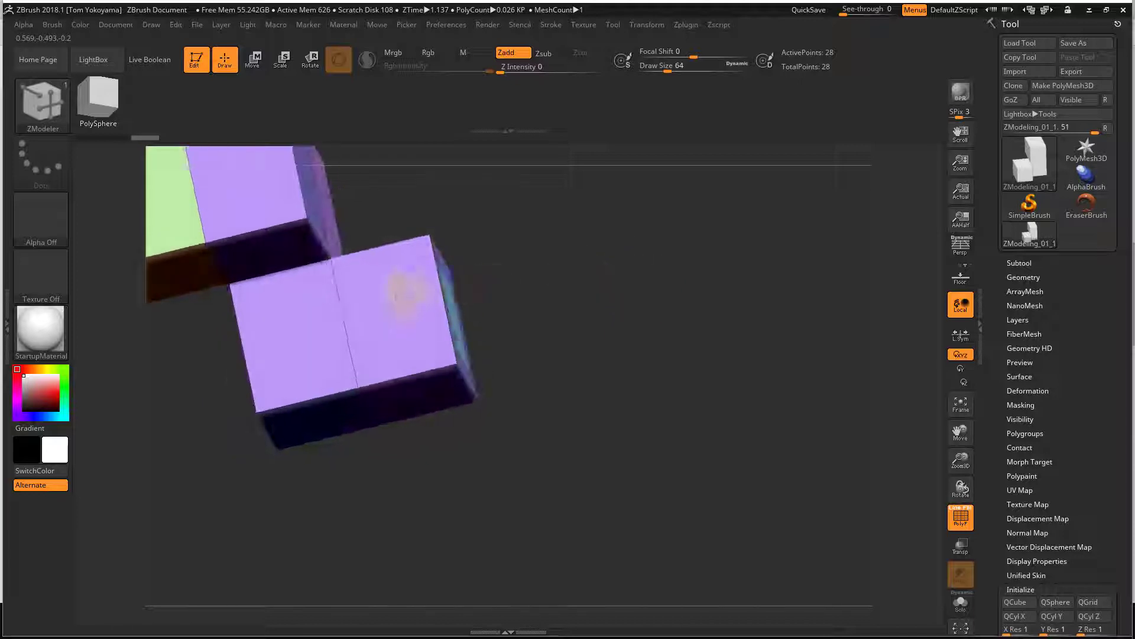
mouse_move(544, 249)
mouse_down()
mouse_move(682, 277)
mouse_move(629, 254)
mouse_move(616, 264)
mouse_up()
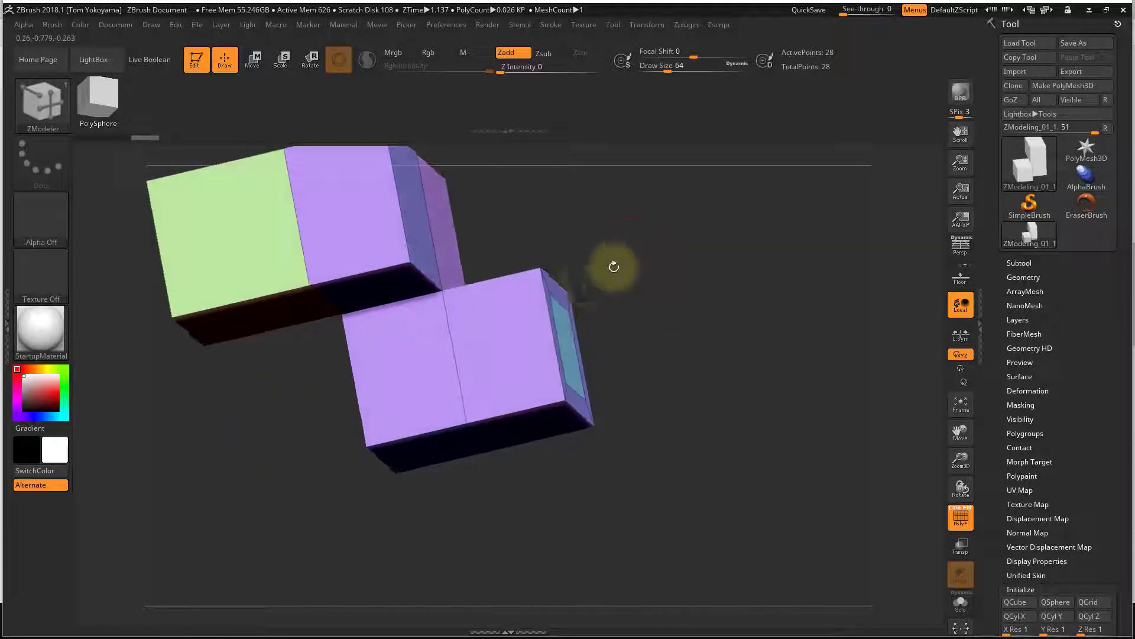
Step: Put two adjoining faces of the box into one new white polygroup
alt+click(499, 344)
alt+click(413, 372)
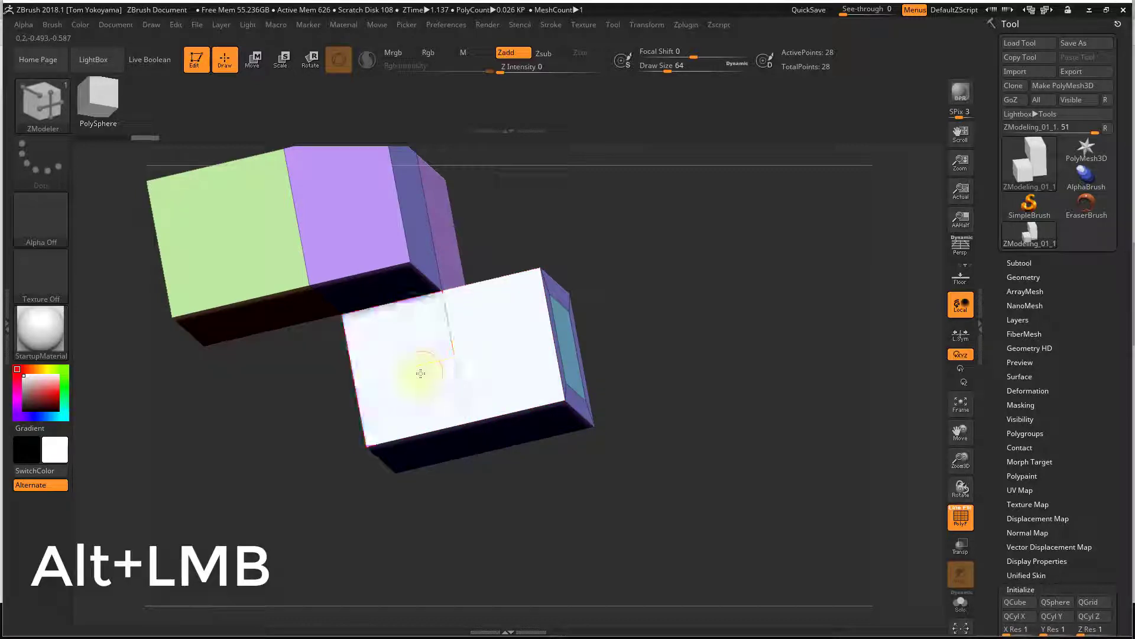
mouse_move(659, 254)
mouse_down()
mouse_move(644, 299)
mouse_move(654, 284)
mouse_move(536, 314)
mouse_up()
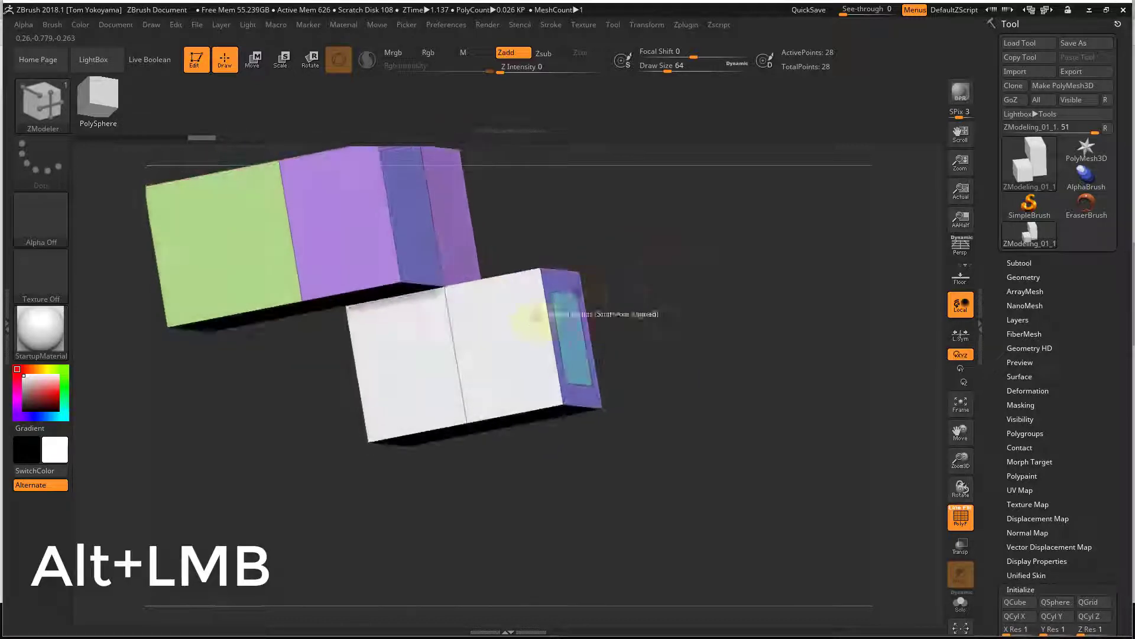
drag(484, 383, 671, 253)
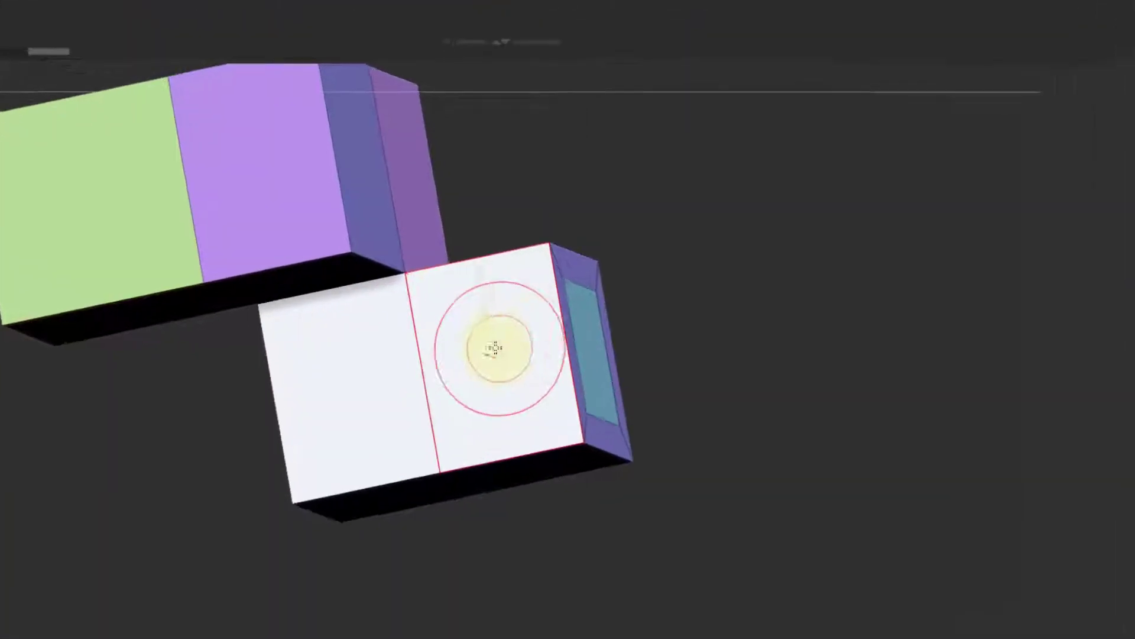
key(space)
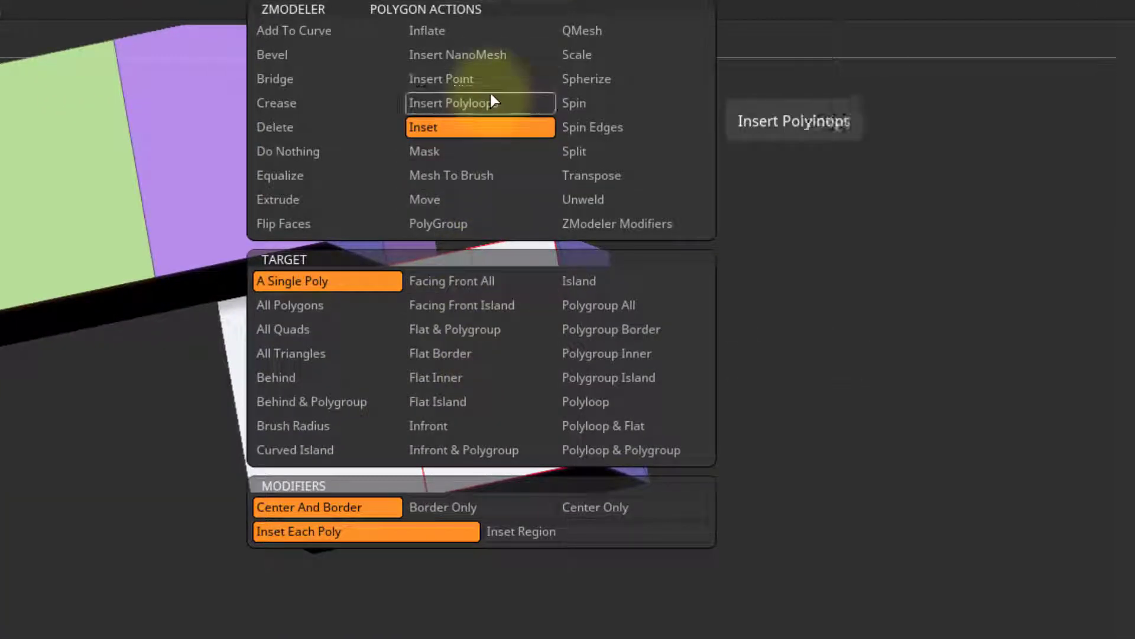
Step: Inset the two white lower-box faces as one polygroup region, then undo it
click(607, 305)
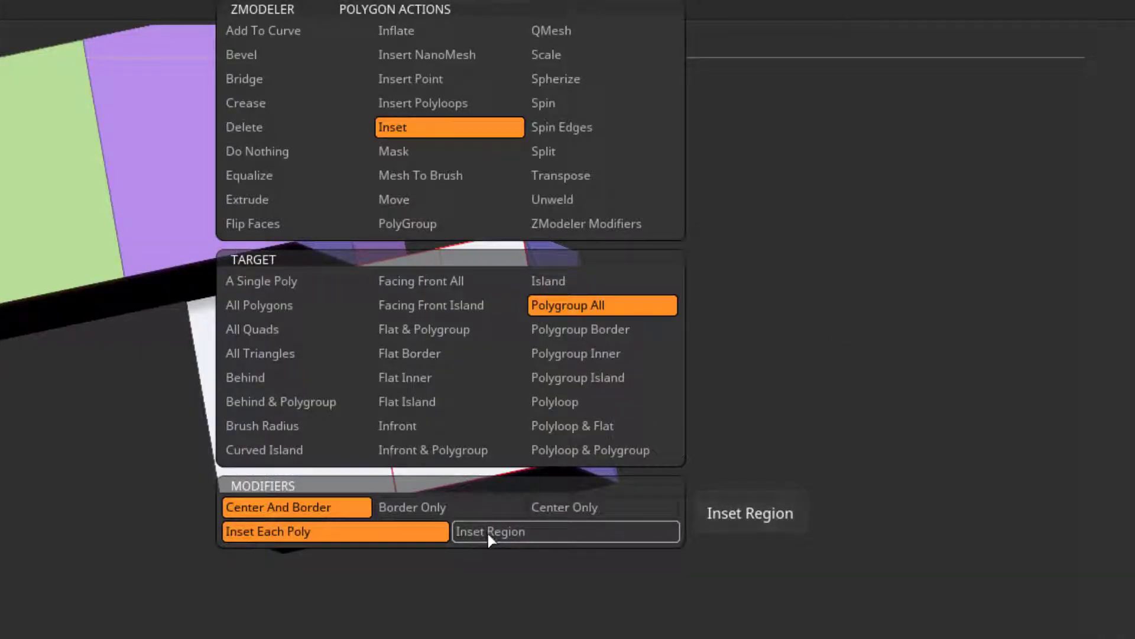
click(487, 531)
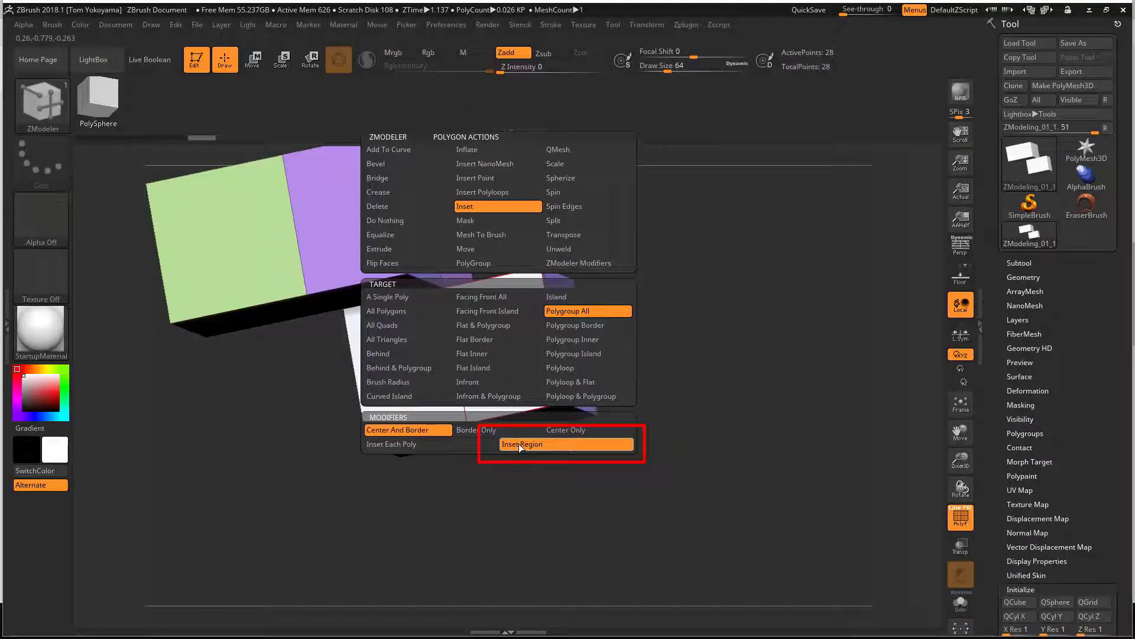
drag(500, 337, 484, 357)
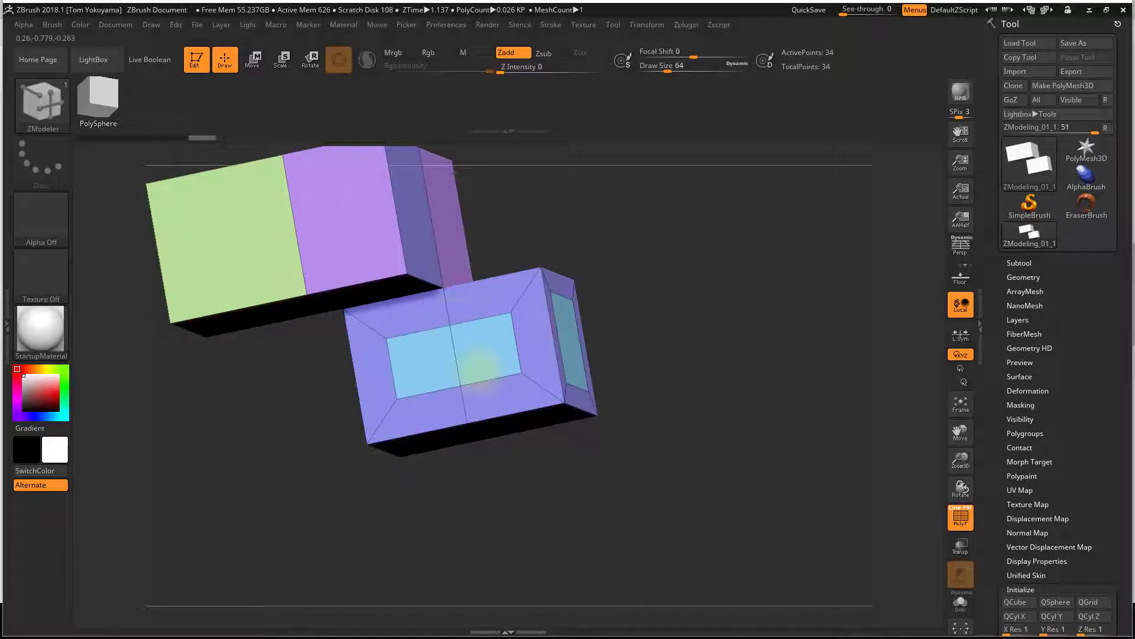
drag(649, 261, 646, 273)
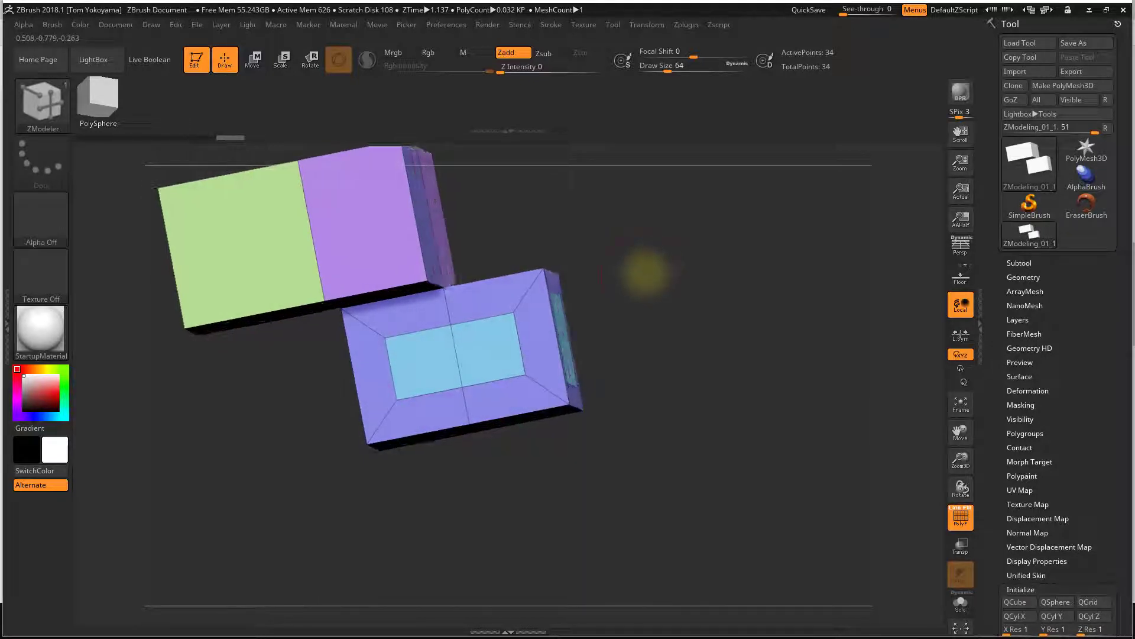
key(ctrl+z)
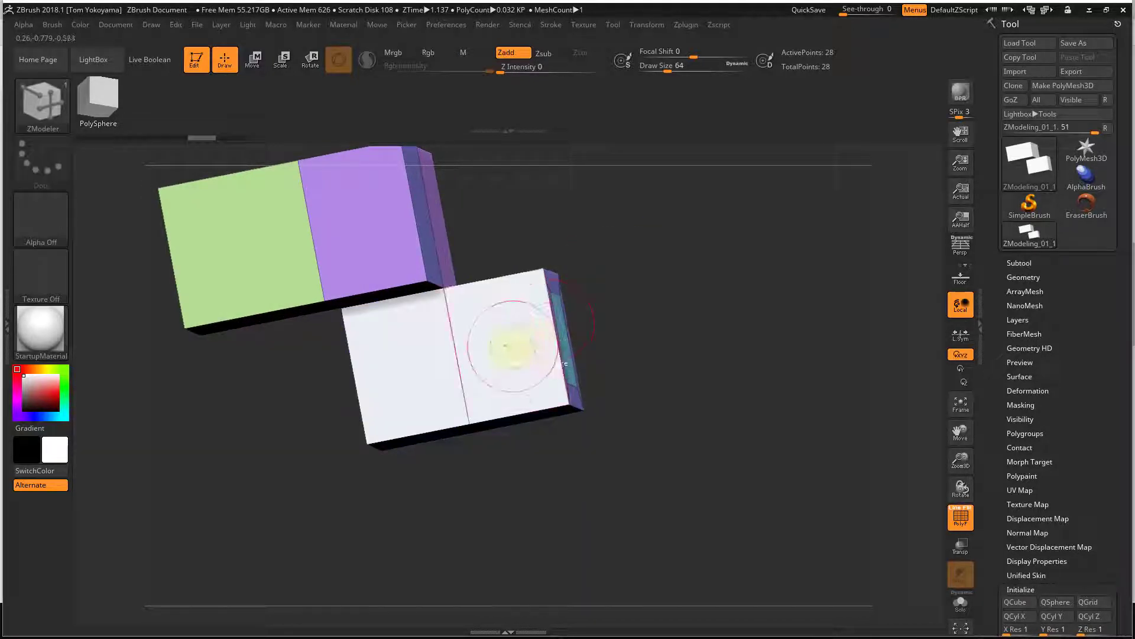
Step: Apply Inset Each Poly to both lower-box faces, then undo it
key(space)
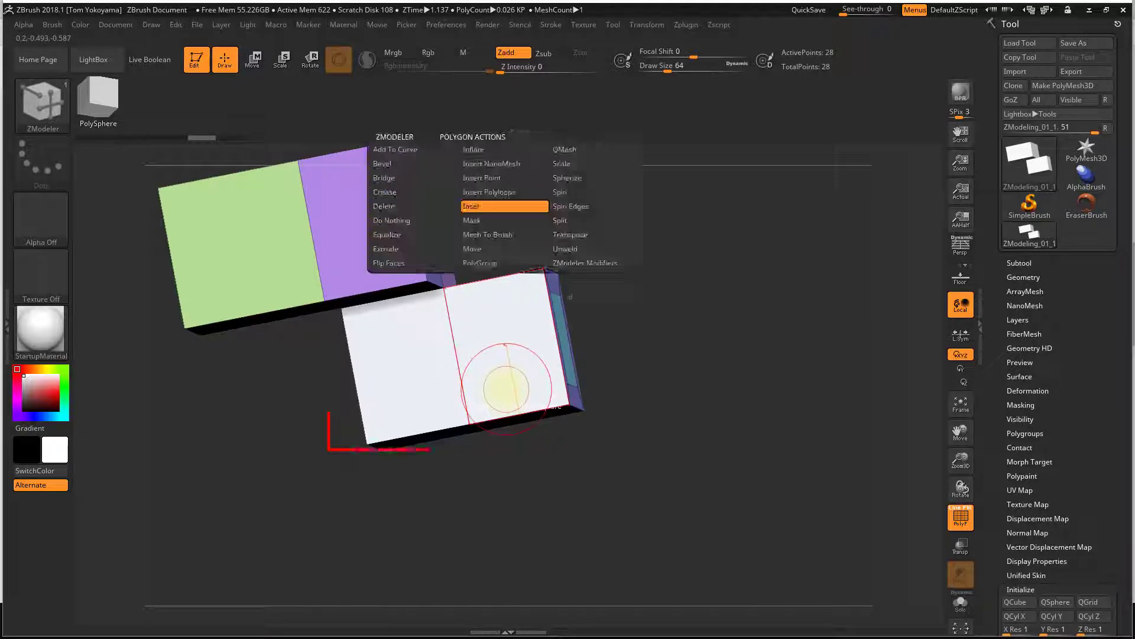
click(417, 444)
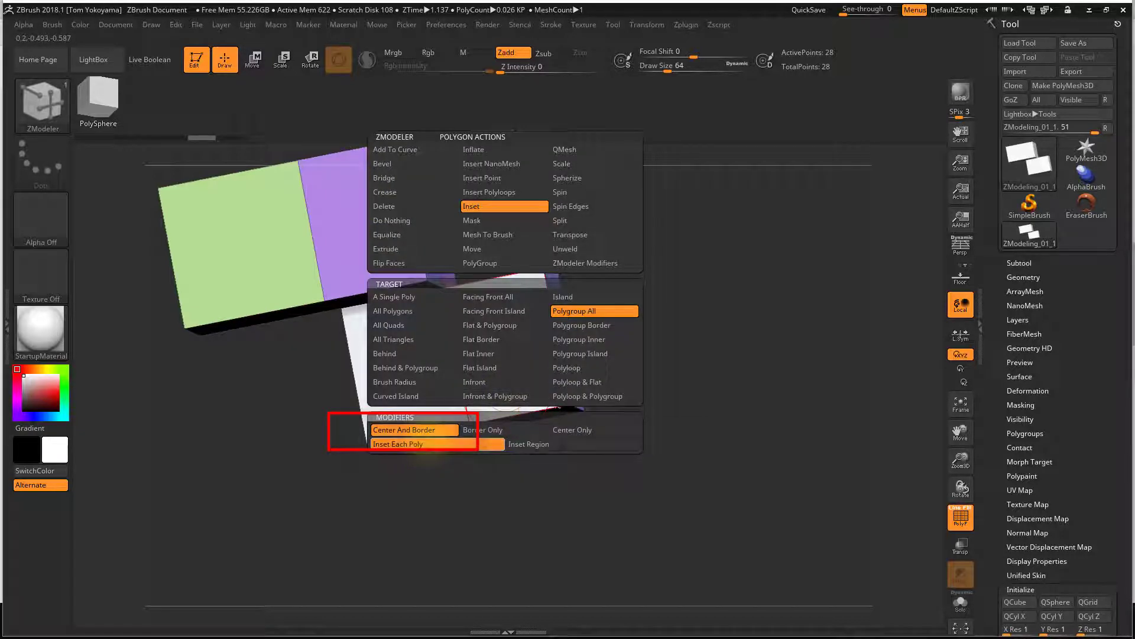
mouse_move(507, 329)
mouse_down()
mouse_move(503, 349)
mouse_move(654, 283)
mouse_move(591, 278)
mouse_move(647, 254)
mouse_move(631, 243)
mouse_move(543, 308)
mouse_up()
key(ctrl+z)
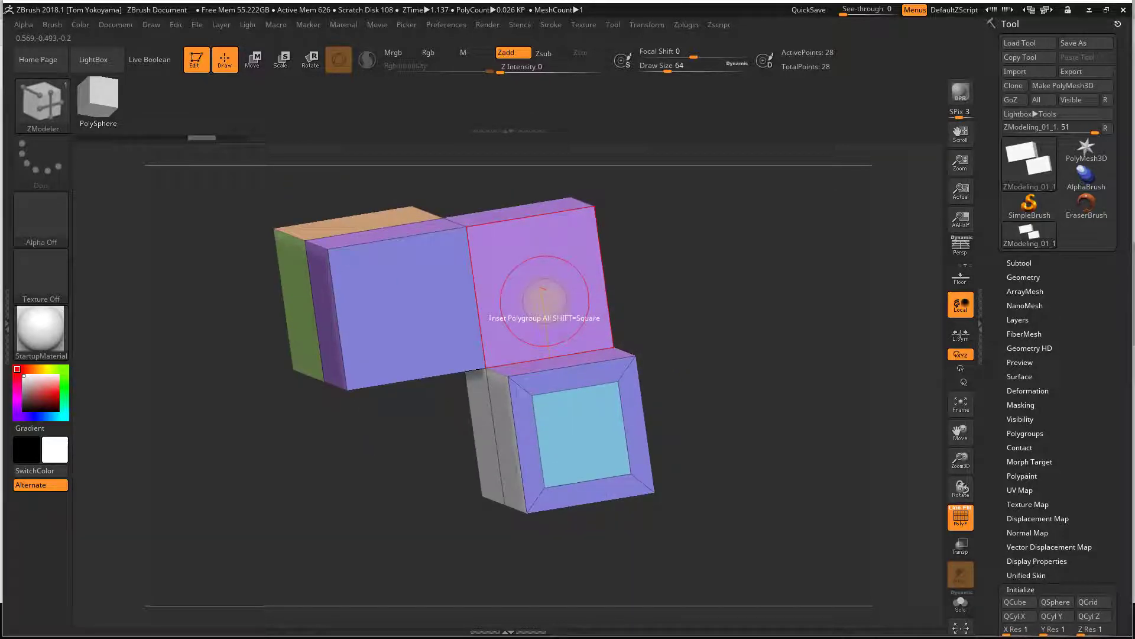
Step: Sample the pink face's polygroup and orbit the model to show the green face
click(544, 290)
mouse_move(680, 246)
mouse_down()
mouse_move(722, 228)
mouse_move(690, 253)
mouse_move(688, 272)
mouse_move(727, 260)
mouse_move(735, 240)
mouse_move(601, 259)
mouse_up()
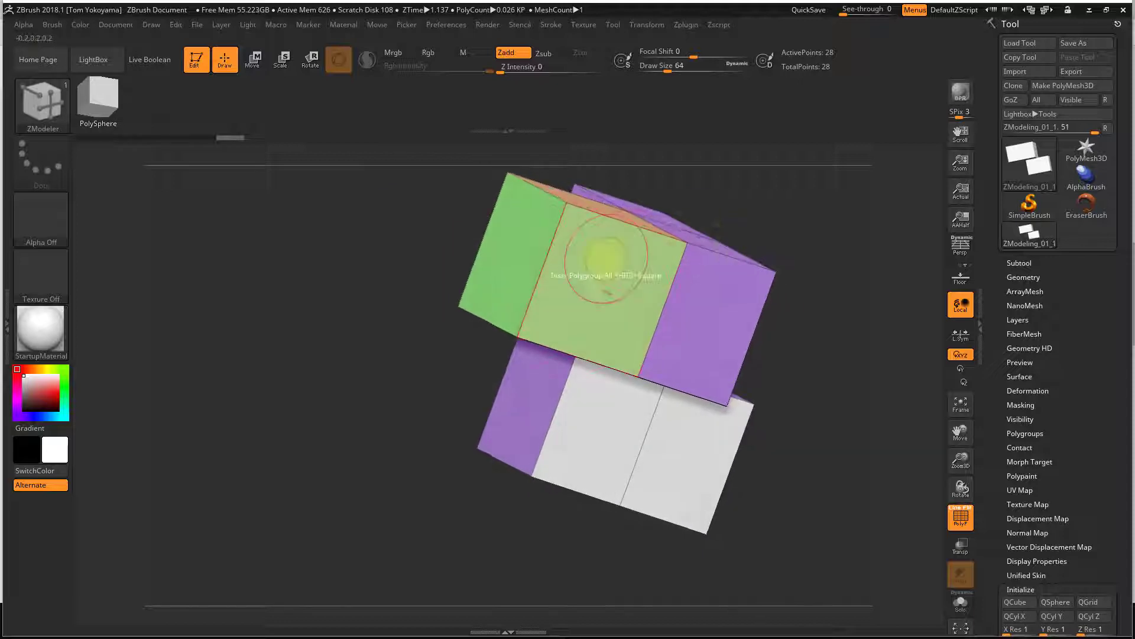
mouse_move(761, 228)
mouse_down()
mouse_move(796, 242)
mouse_move(788, 218)
mouse_move(580, 271)
mouse_up()
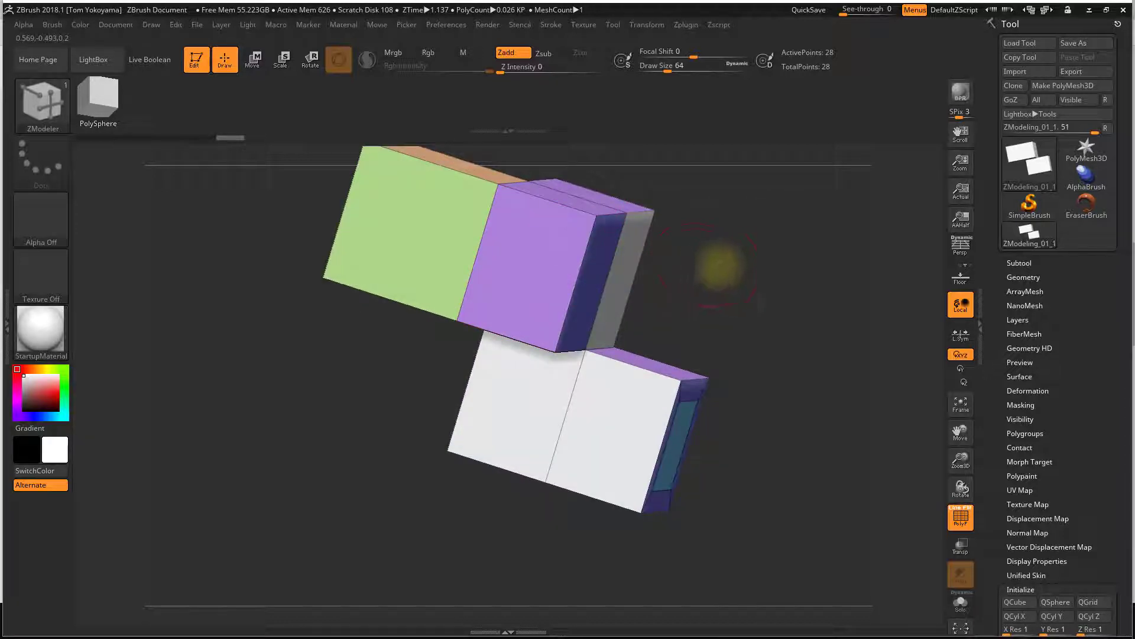
mouse_move(717, 260)
mouse_down()
mouse_move(751, 317)
mouse_move(808, 336)
mouse_move(836, 192)
mouse_up()
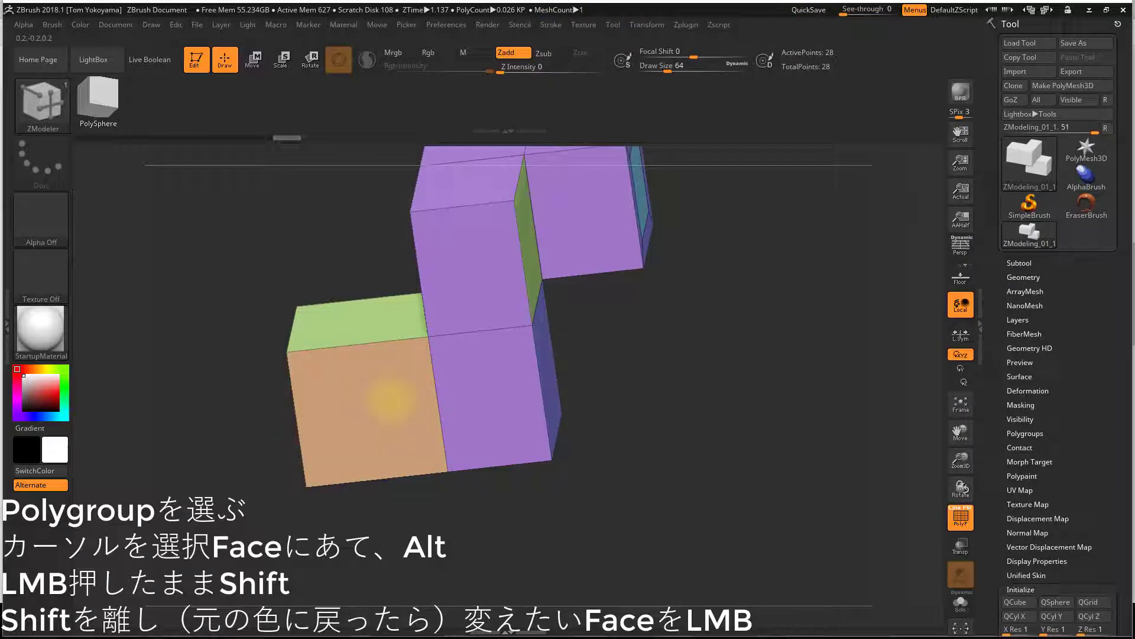
Step: Copy the orange polygroup onto the purple front face of the lower block
alt+click(448, 393)
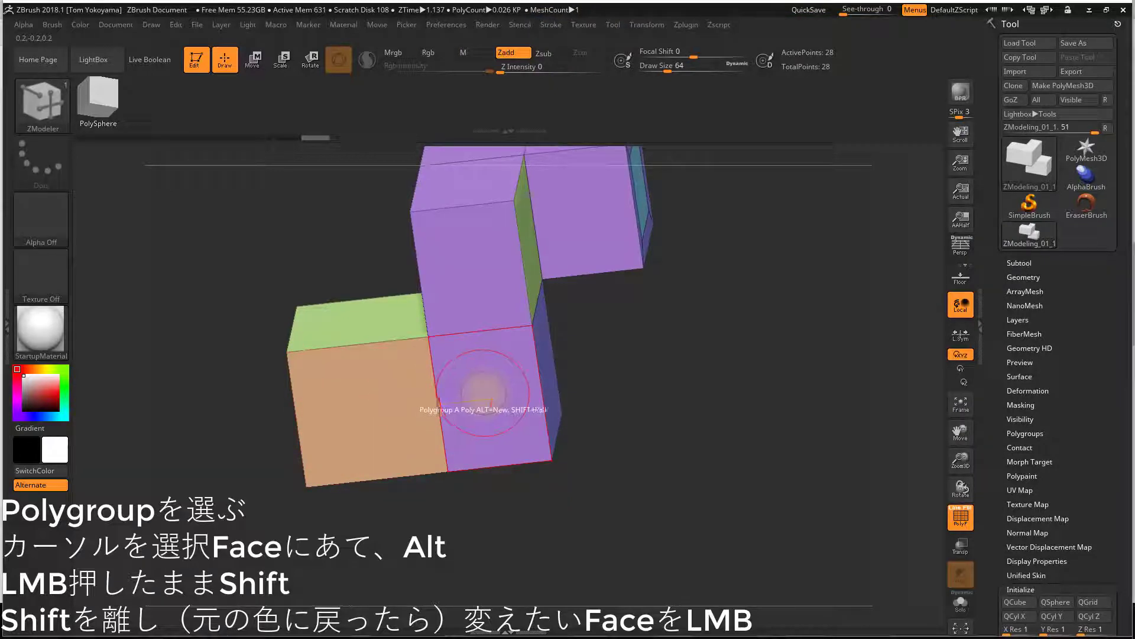
click(484, 394)
mouse_move(570, 367)
mouse_down()
mouse_move(697, 274)
mouse_move(689, 260)
mouse_move(729, 313)
mouse_move(680, 355)
mouse_move(664, 338)
mouse_move(715, 407)
mouse_move(710, 335)
mouse_move(706, 367)
mouse_move(734, 349)
mouse_move(736, 325)
mouse_move(680, 307)
mouse_move(674, 322)
mouse_move(755, 360)
mouse_move(659, 313)
mouse_up()
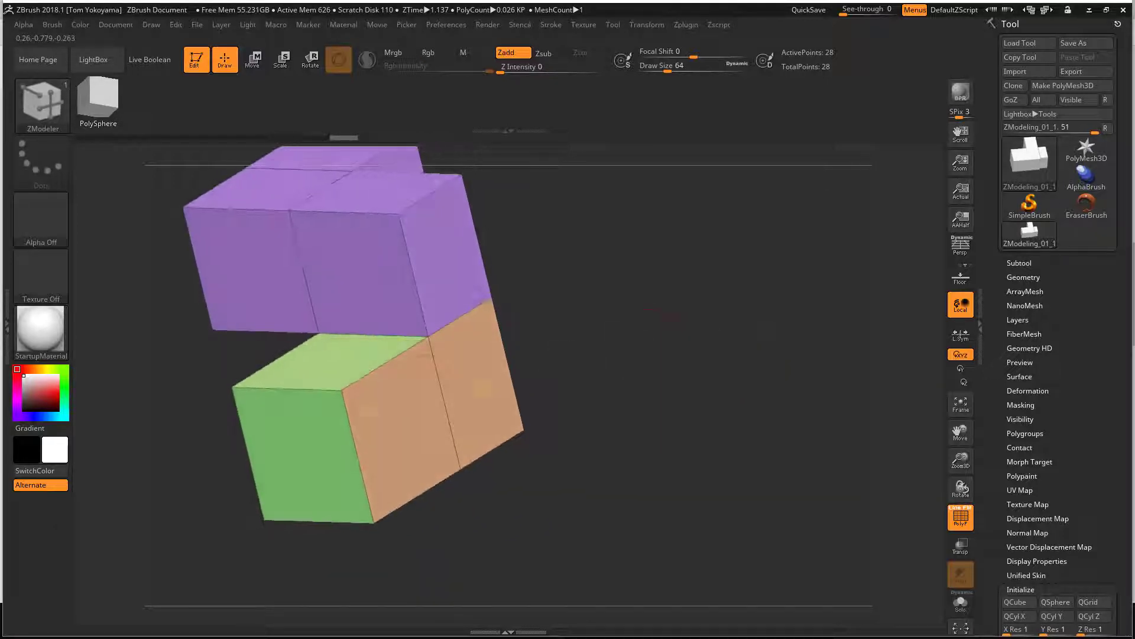
right_click(314, 443)
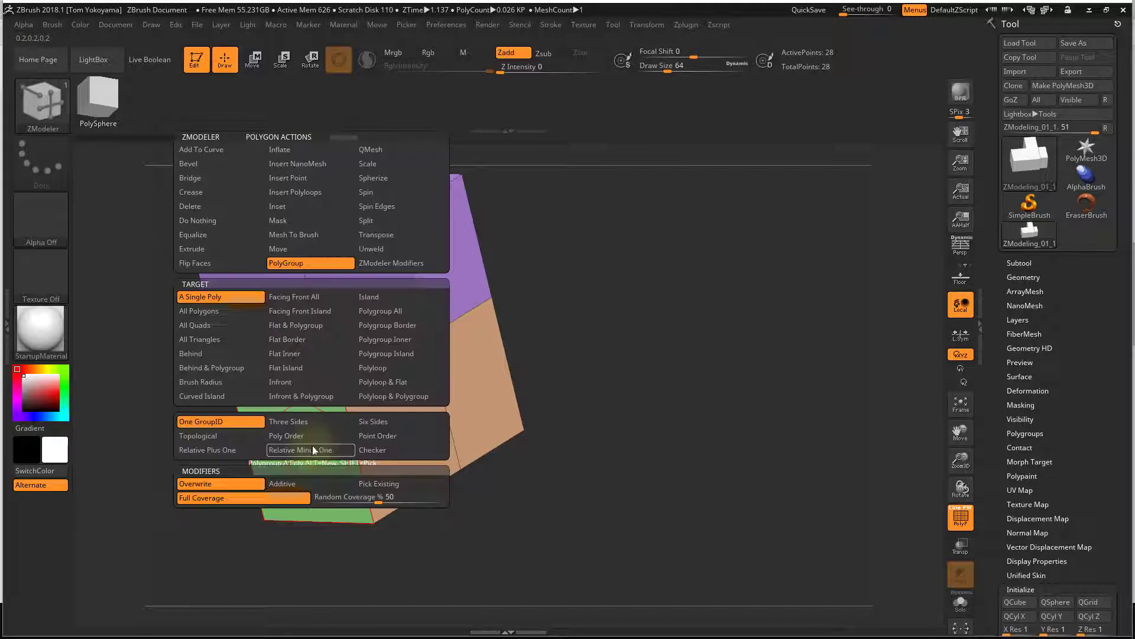
Step: Delete the green front polygon of the lower box
click(221, 207)
click(282, 438)
mouse_move(590, 301)
mouse_down()
mouse_move(639, 266)
mouse_move(613, 300)
mouse_move(597, 279)
mouse_move(594, 298)
mouse_up()
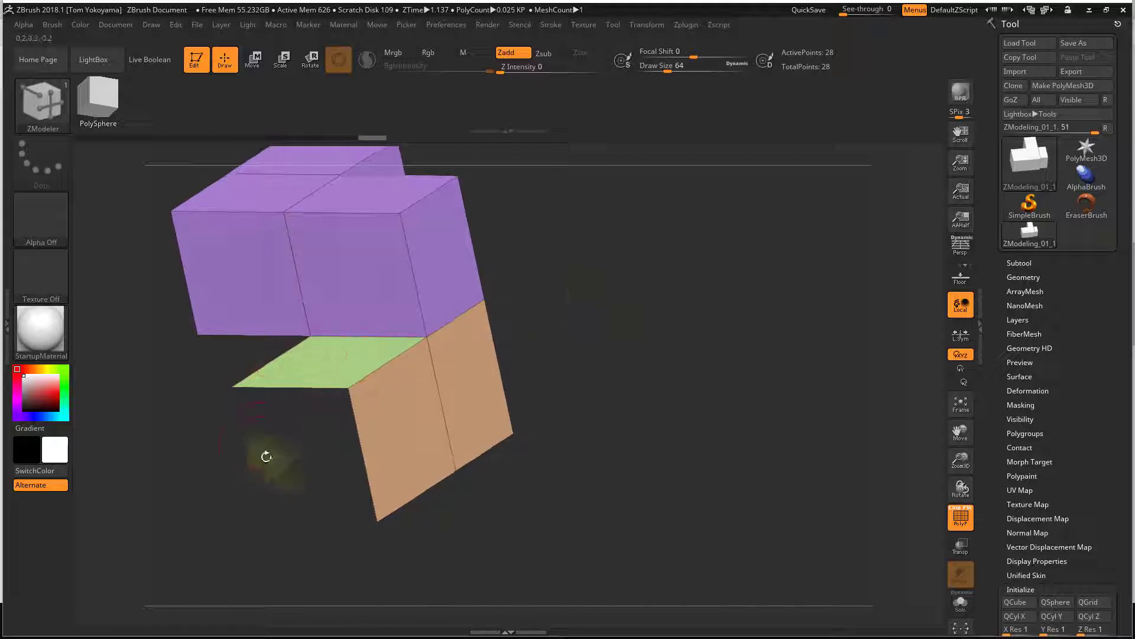
drag(574, 362, 615, 337)
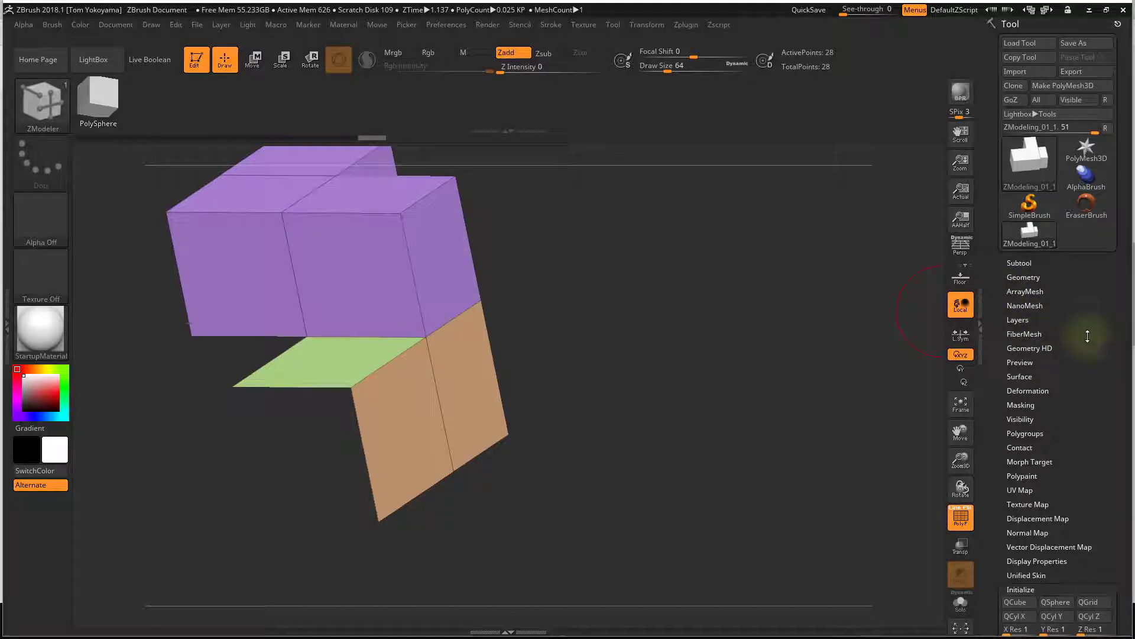
Step: Turn Double display on to inspect the hole, then switch it back off
drag(1089, 388, 1103, 310)
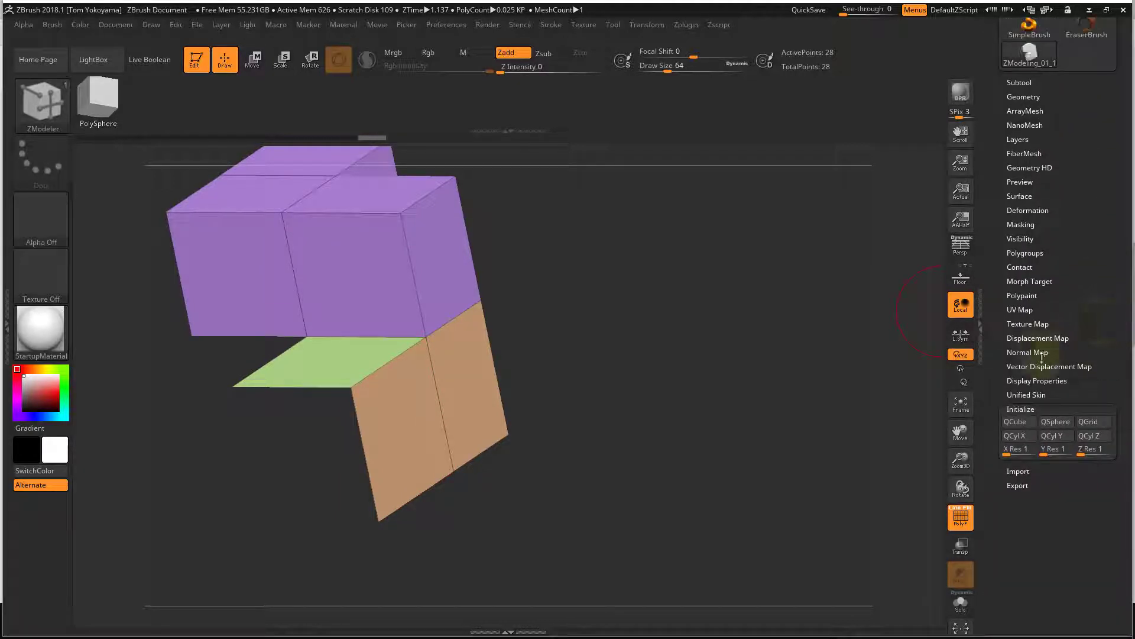
click(1029, 380)
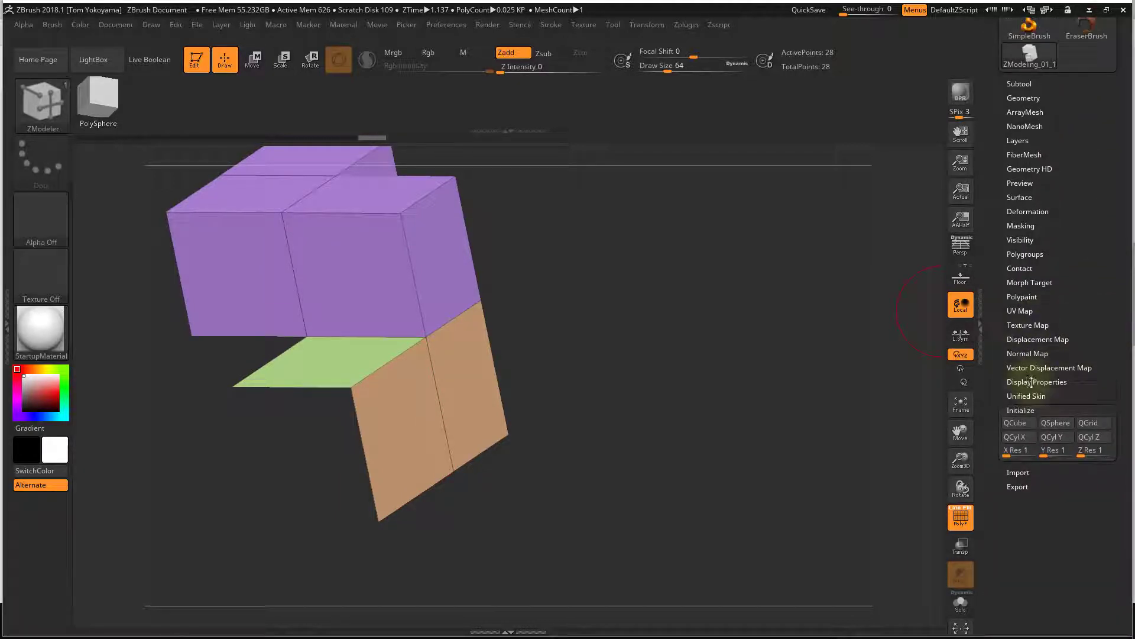
click(1021, 423)
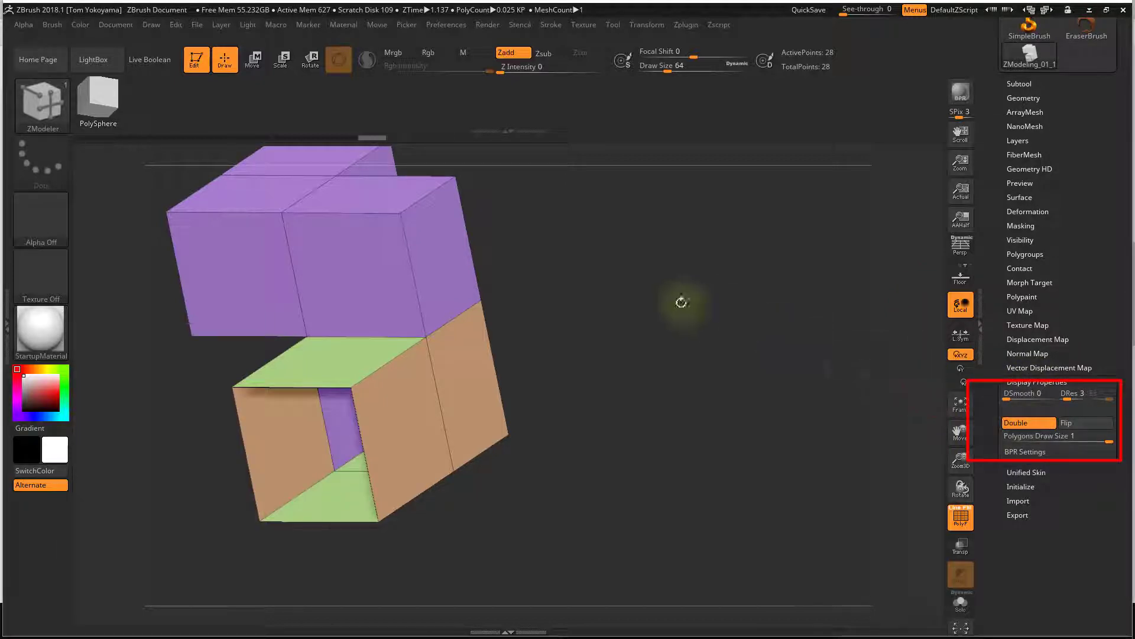
drag(680, 303, 709, 299)
drag(373, 467, 526, 344)
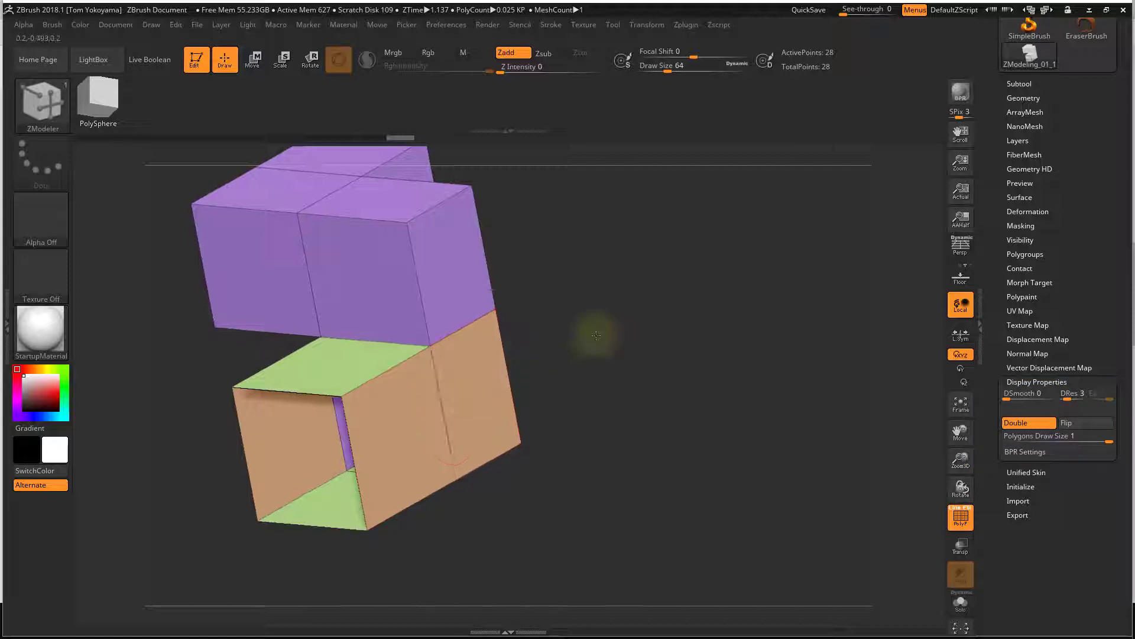
mouse_move(608, 350)
mouse_down()
mouse_move(520, 342)
mouse_move(627, 329)
mouse_move(535, 331)
mouse_move(519, 317)
mouse_move(578, 299)
mouse_move(583, 314)
mouse_up()
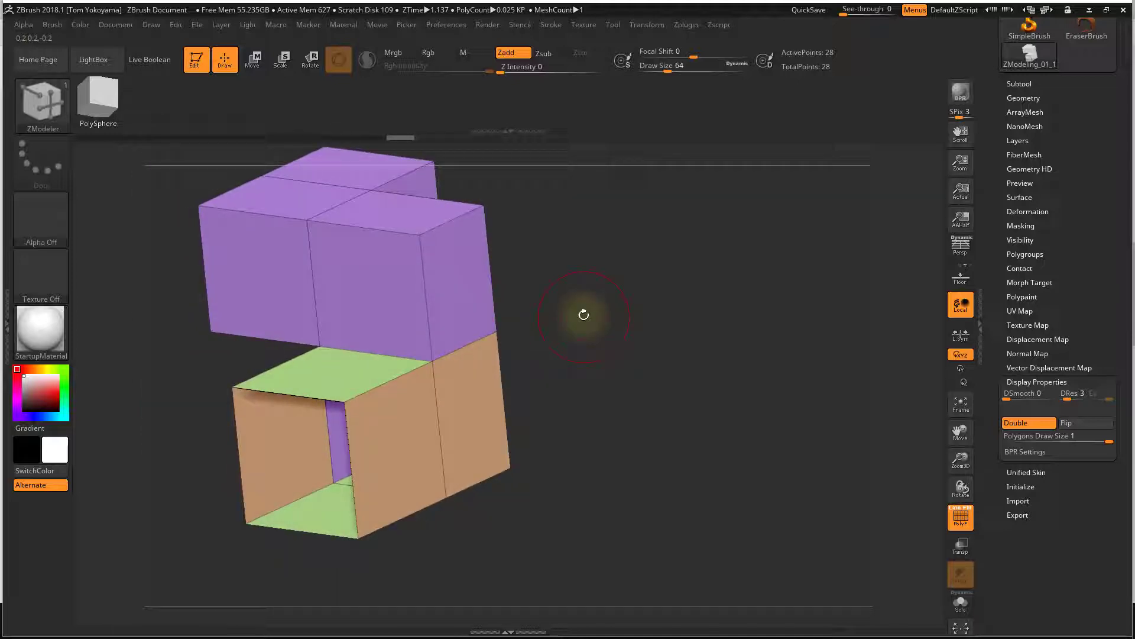
click(1047, 427)
mouse_move(651, 345)
mouse_down()
mouse_move(662, 353)
mouse_move(619, 311)
mouse_up()
drag(611, 372, 608, 381)
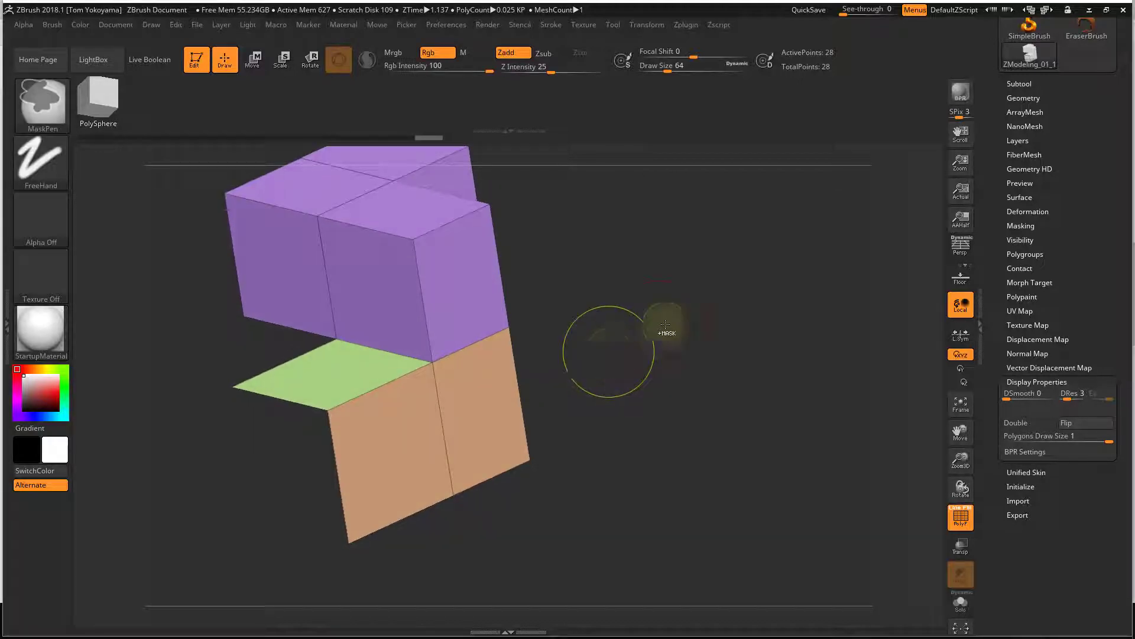
Step: Undo the deletion to restore the green face of the lower box
key(ctrl)
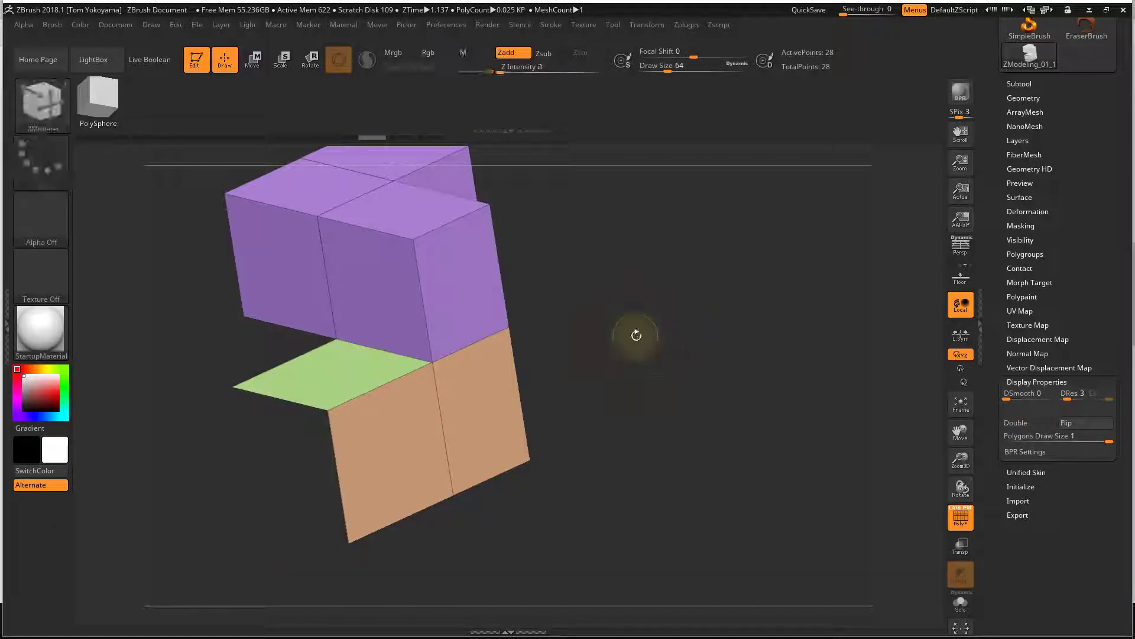
key(ctrl+z)
mouse_move(646, 326)
mouse_down()
mouse_move(621, 309)
mouse_move(715, 325)
mouse_move(717, 337)
mouse_up()
key(ctrl)
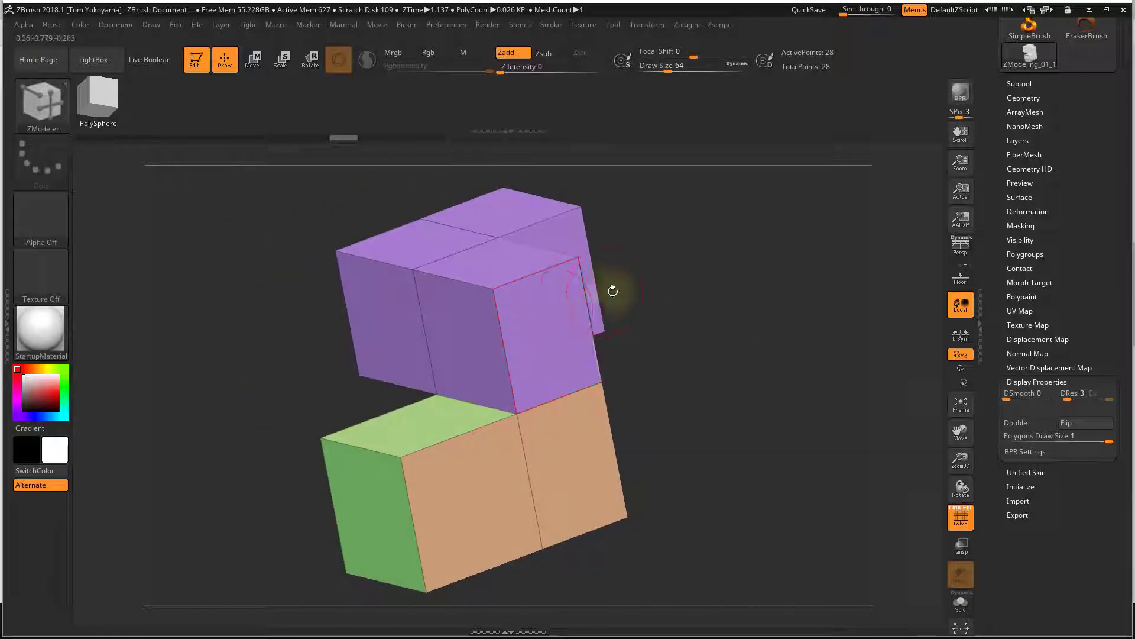
drag(672, 279, 553, 329)
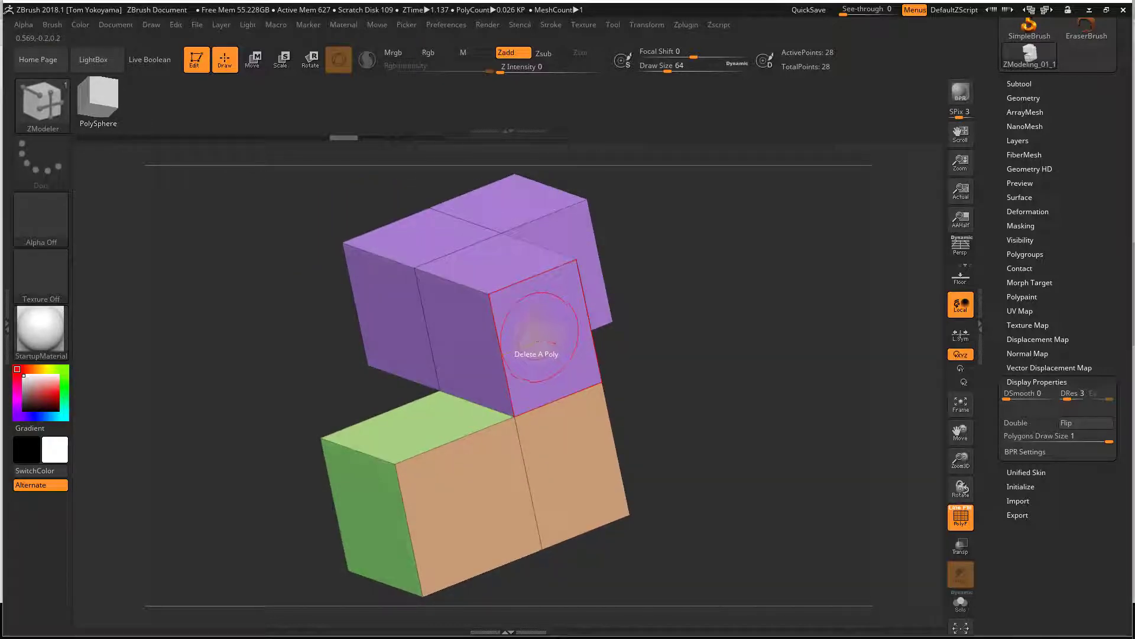
Step: Use the Move action to shift a lower-box face and pull the purple block's top face up
key(space)
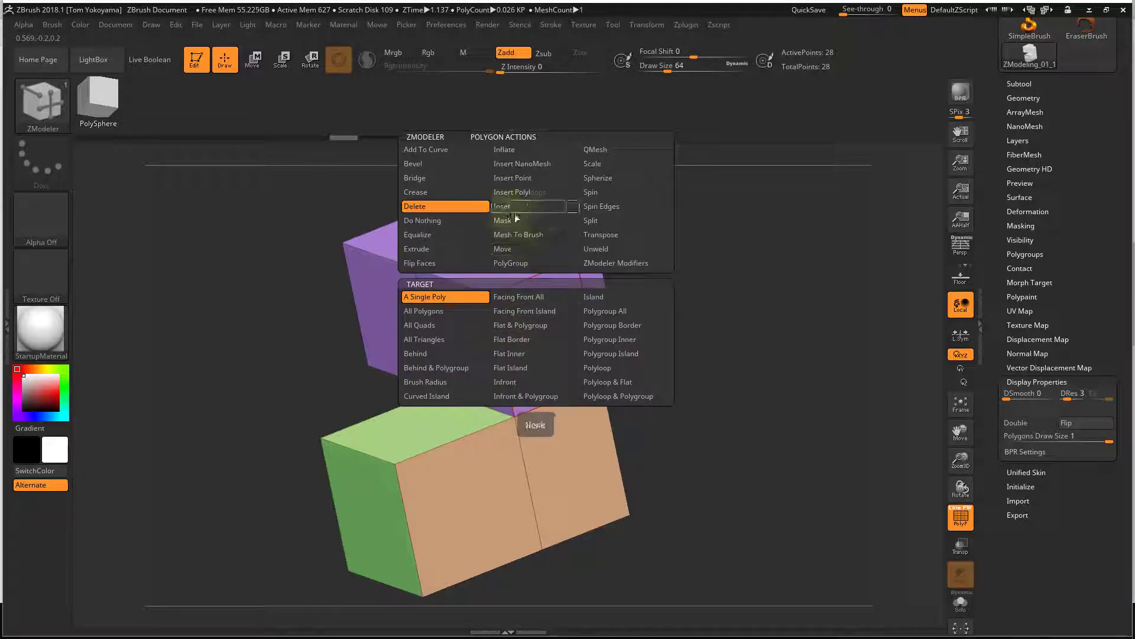
click(512, 250)
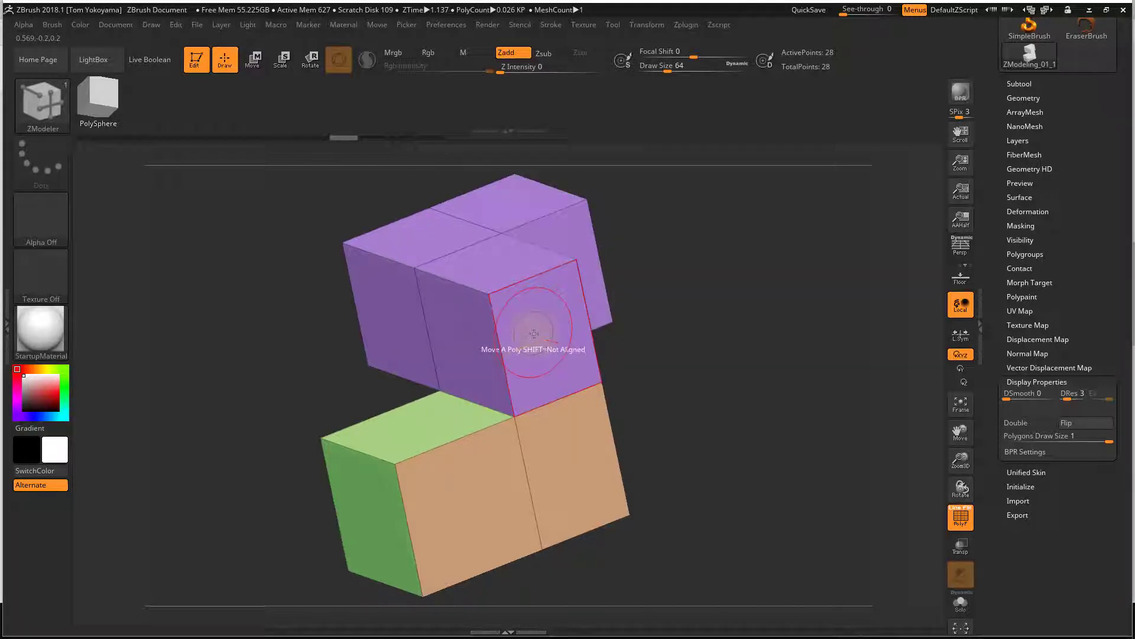
drag(569, 325, 506, 326)
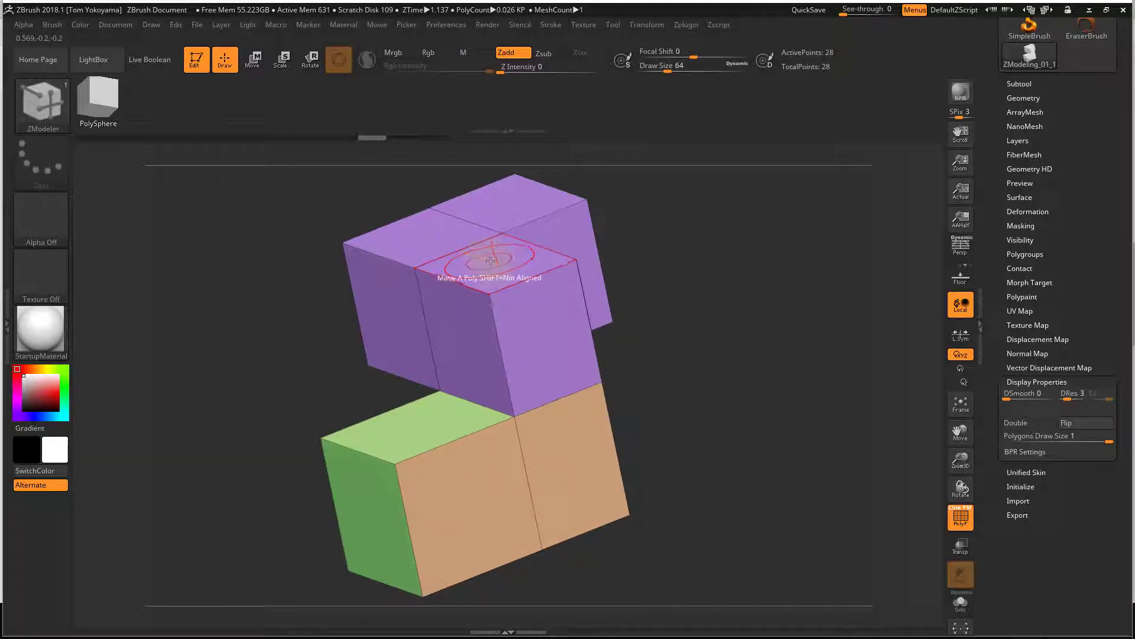
mouse_move(483, 235)
mouse_down()
mouse_move(482, 135)
mouse_move(480, 235)
mouse_up()
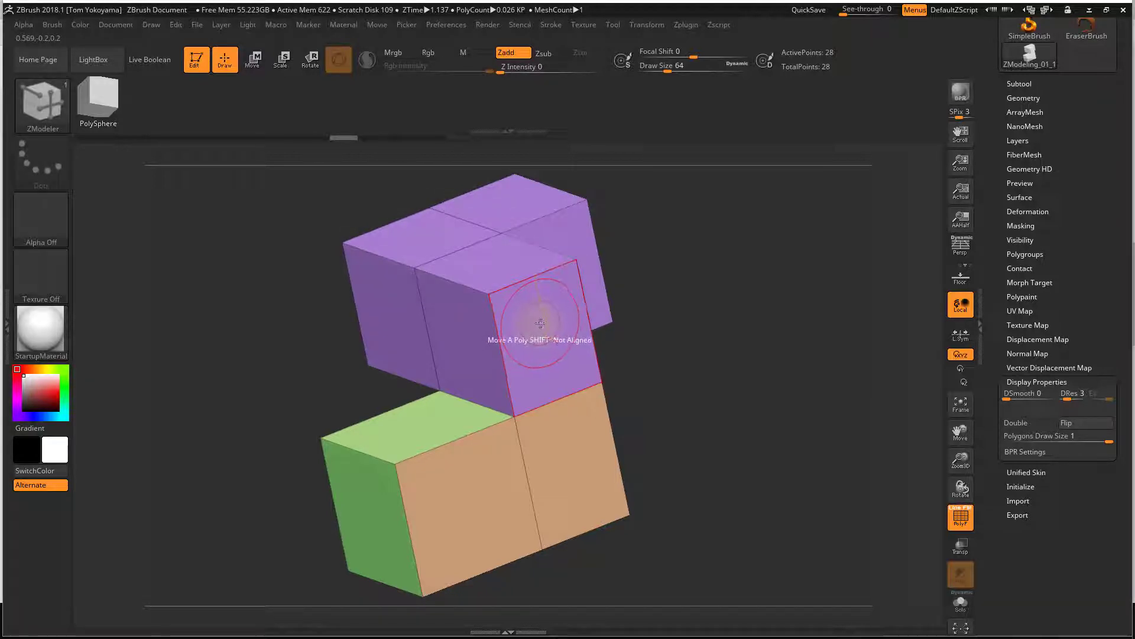
Step: Use the Scale action to shrink the front purple block's face
key(space)
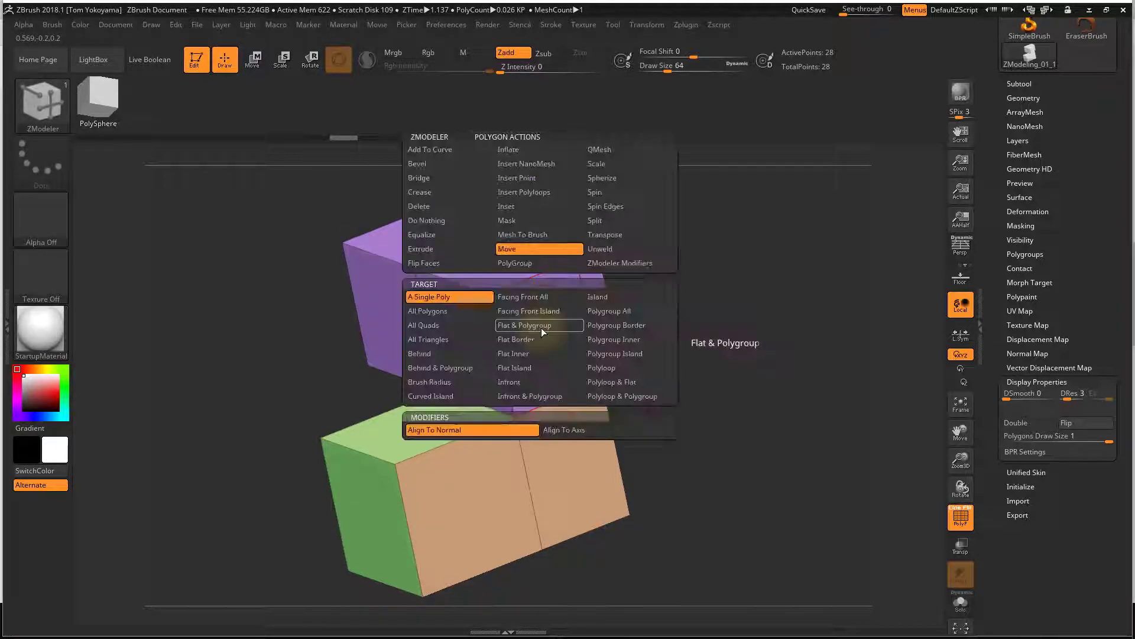
click(623, 169)
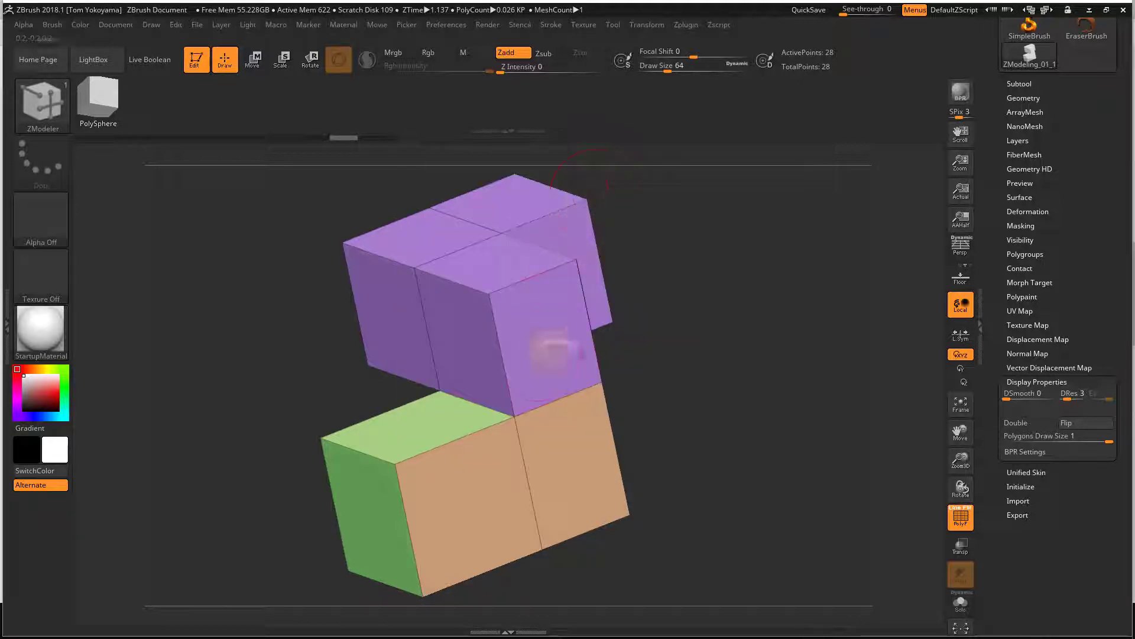
mouse_move(551, 340)
mouse_down()
mouse_move(519, 358)
mouse_move(466, 288)
mouse_up()
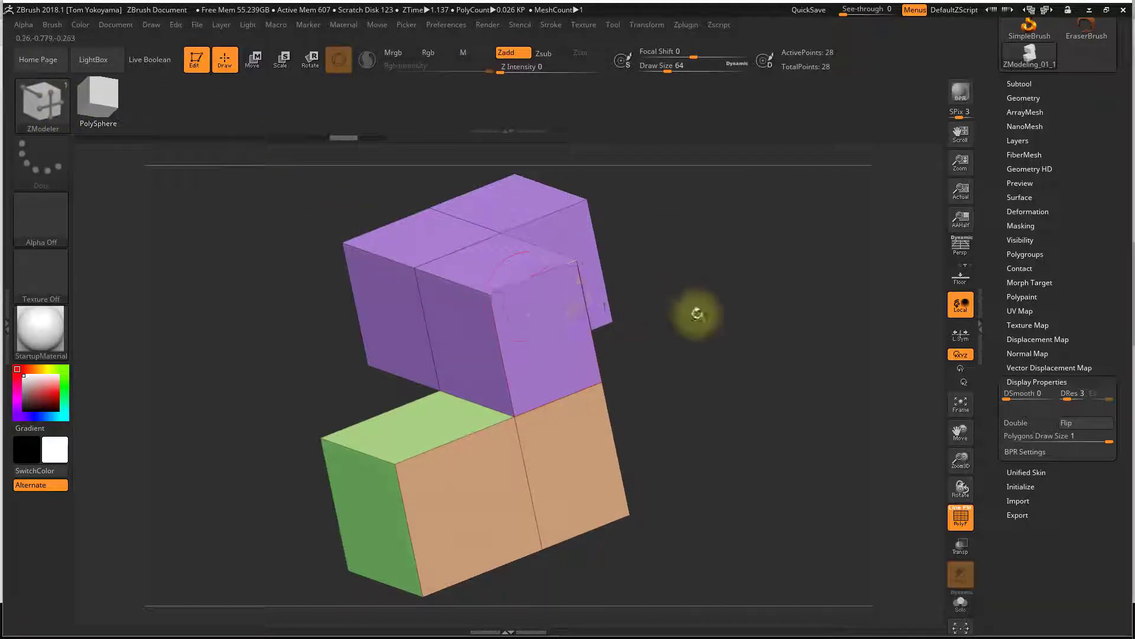
mouse_move(690, 311)
mouse_down()
mouse_move(720, 332)
mouse_move(568, 288)
mouse_up()
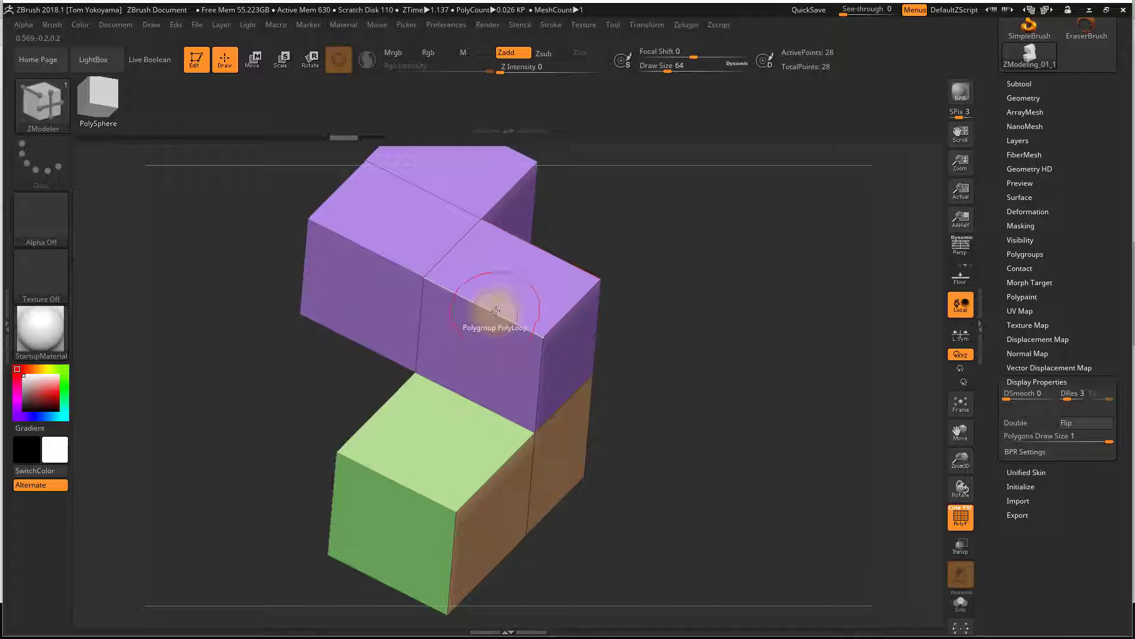
Step: Insert a single edge loop through the purple and green boxes, slide it, then undo
key(space)
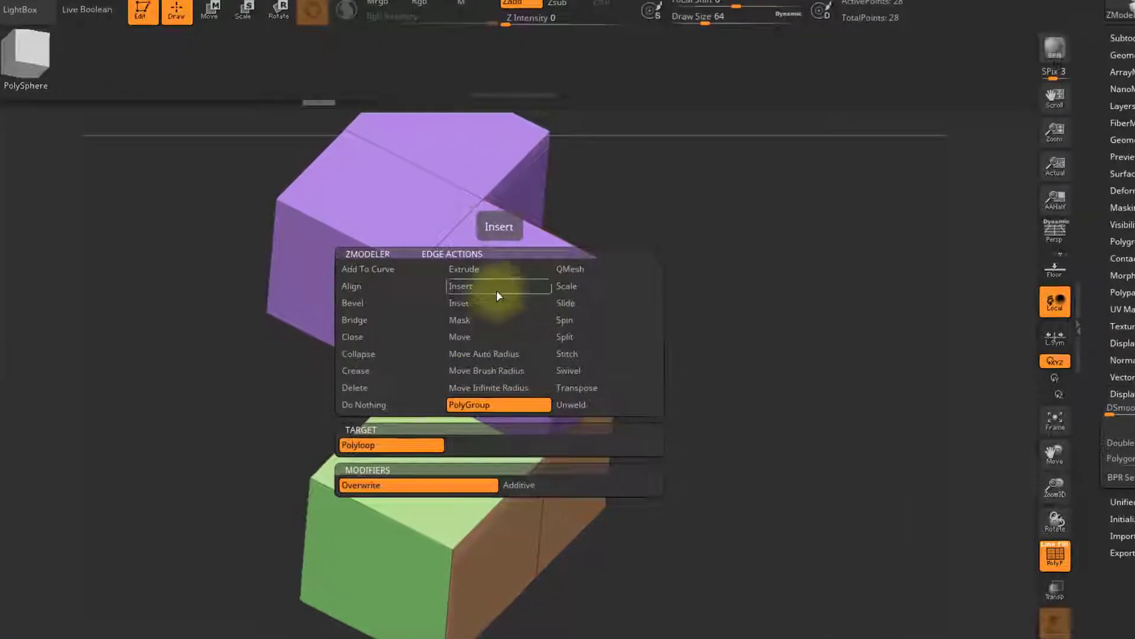
click(496, 282)
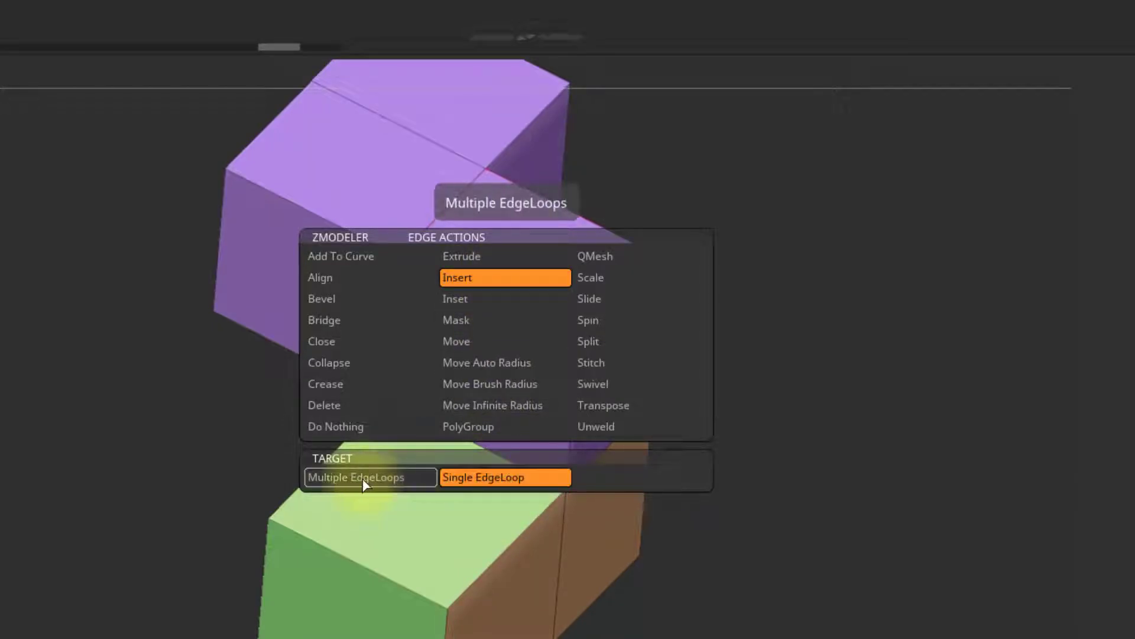
click(486, 479)
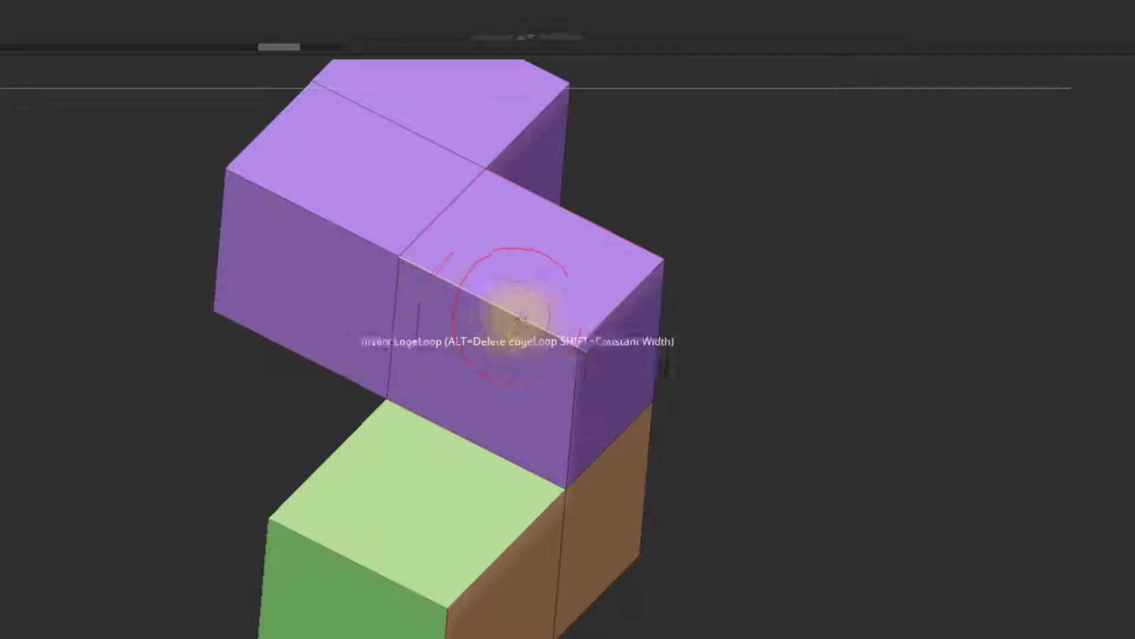
drag(488, 304, 459, 294)
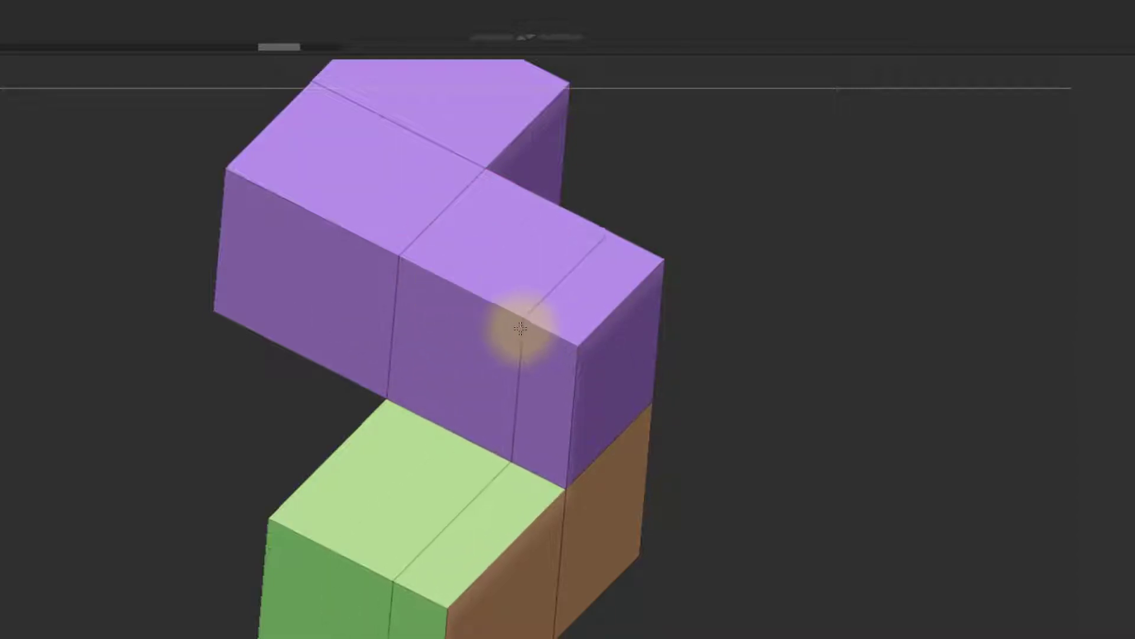
mouse_move(459, 294)
mouse_down()
mouse_move(455, 269)
mouse_move(501, 288)
mouse_up()
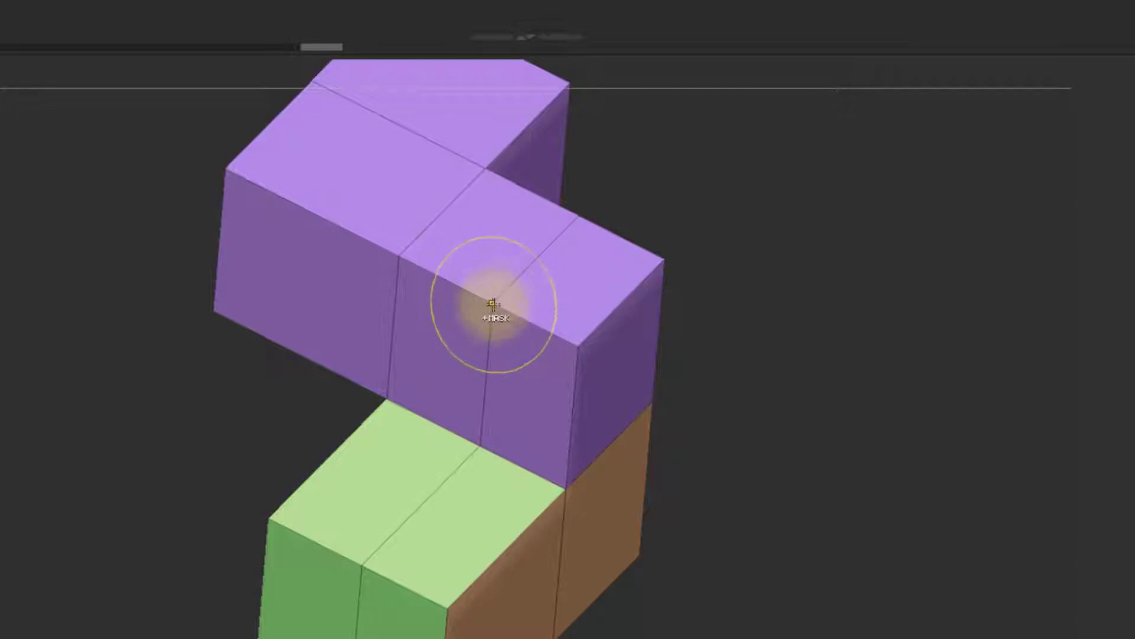
key(ctrl+z)
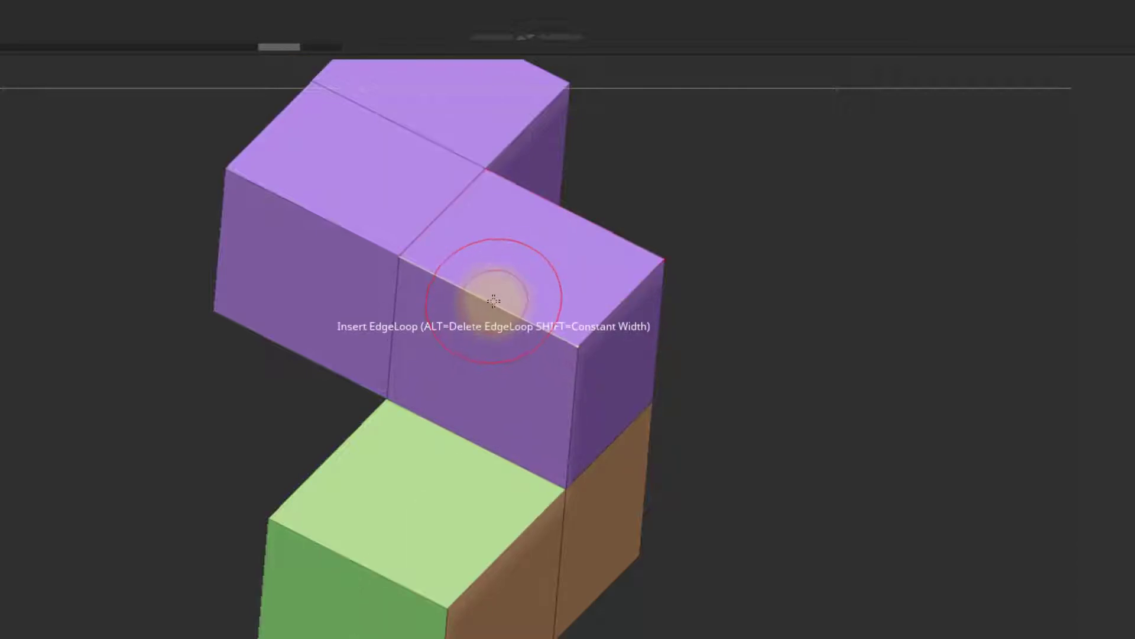
Step: Insert multiple edge loops across the block ring, banding it blue and orange
key(space)
click(361, 478)
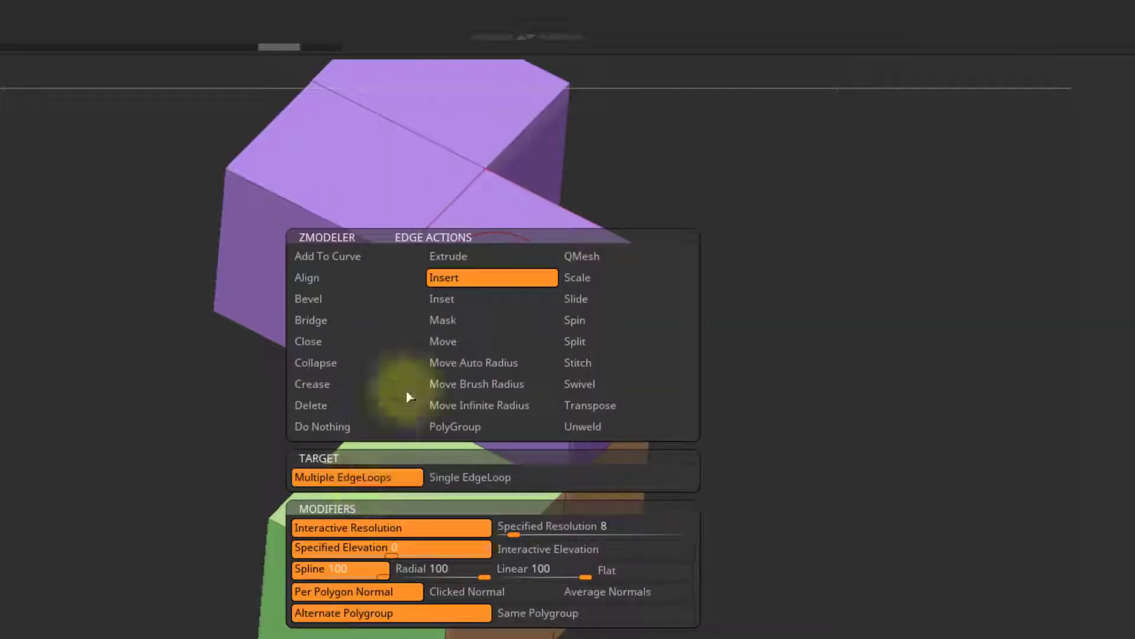
mouse_move(502, 296)
mouse_down()
mouse_move(566, 345)
mouse_move(543, 354)
mouse_move(554, 351)
mouse_move(469, 296)
mouse_move(533, 355)
mouse_move(522, 341)
mouse_move(552, 353)
mouse_move(540, 355)
mouse_move(527, 324)
mouse_move(537, 334)
mouse_up()
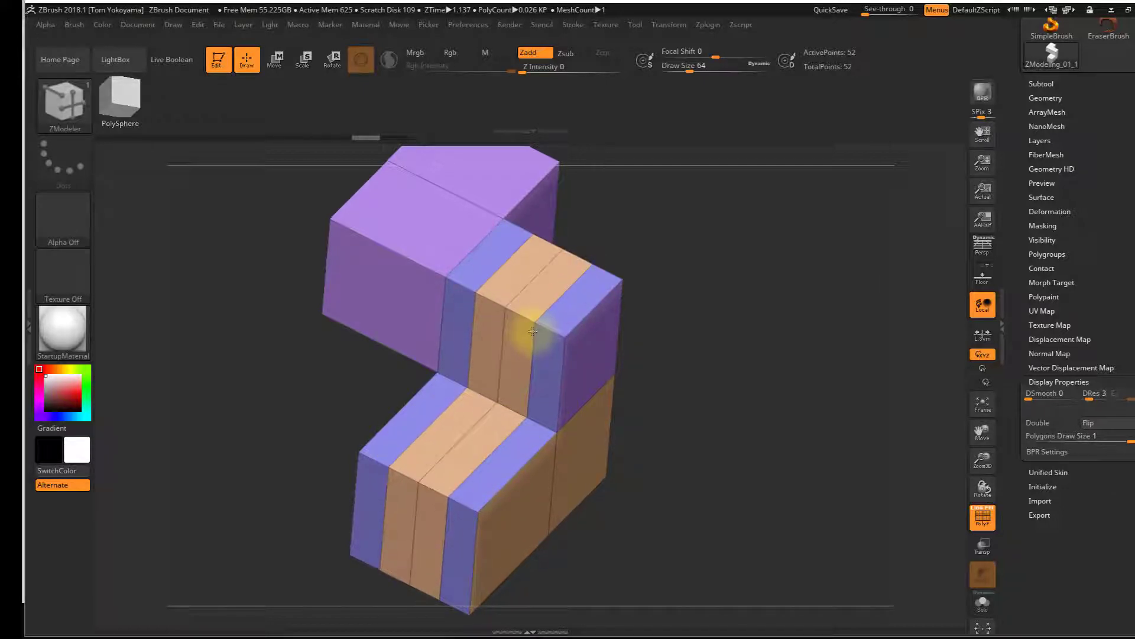
Step: Undo the striping and add single edge loops across the middle, lower and left blocks
key(ctrl)
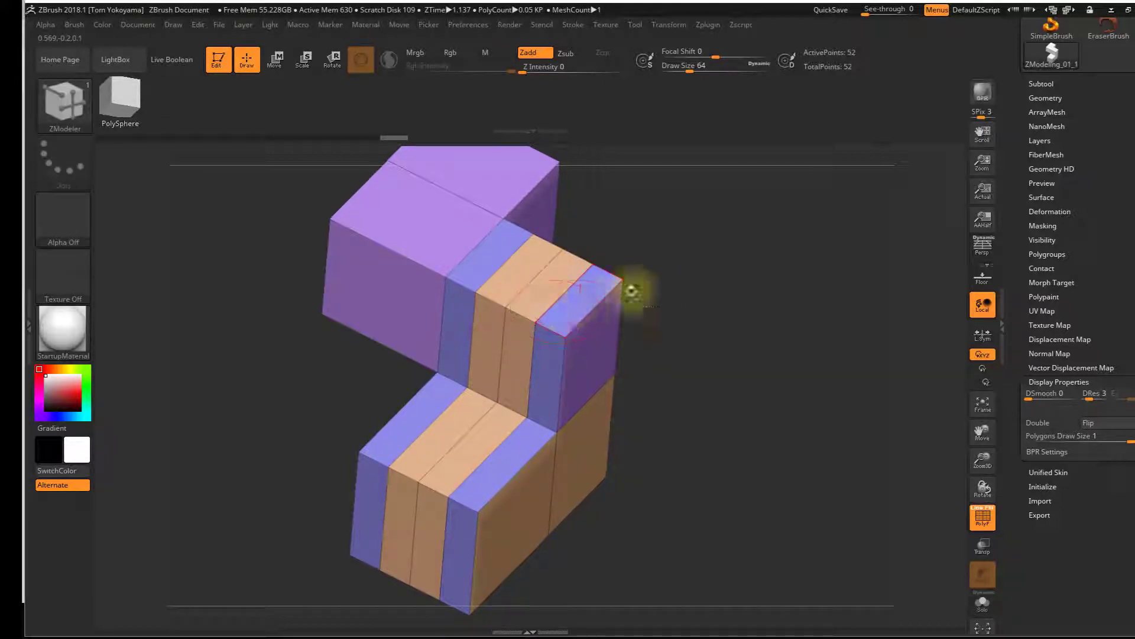
key(ctrl+z)
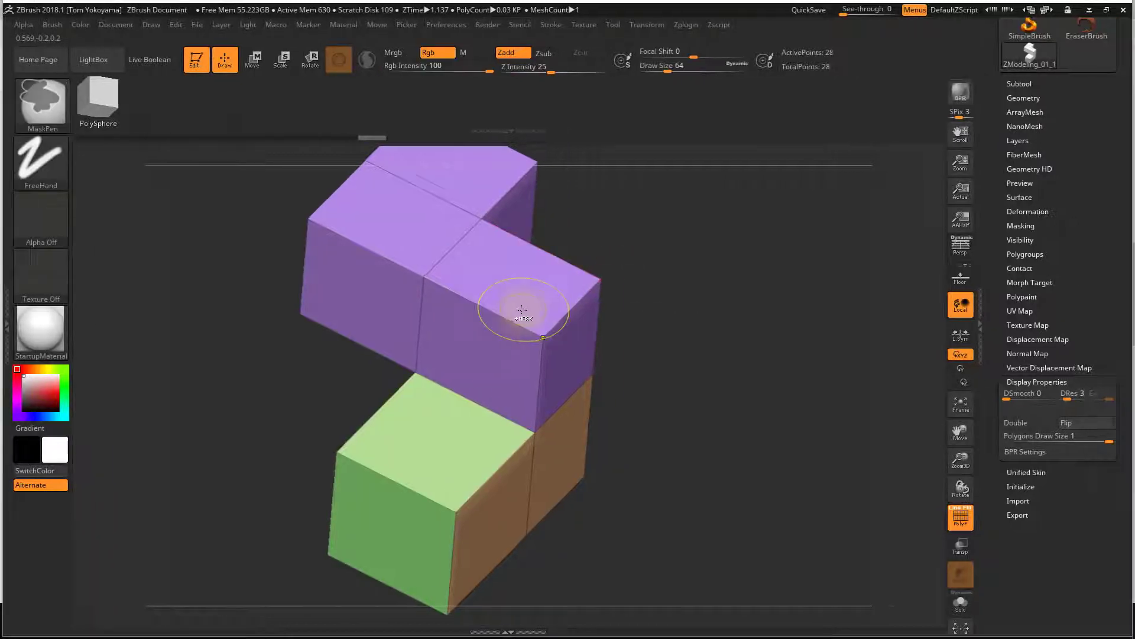
click(488, 310)
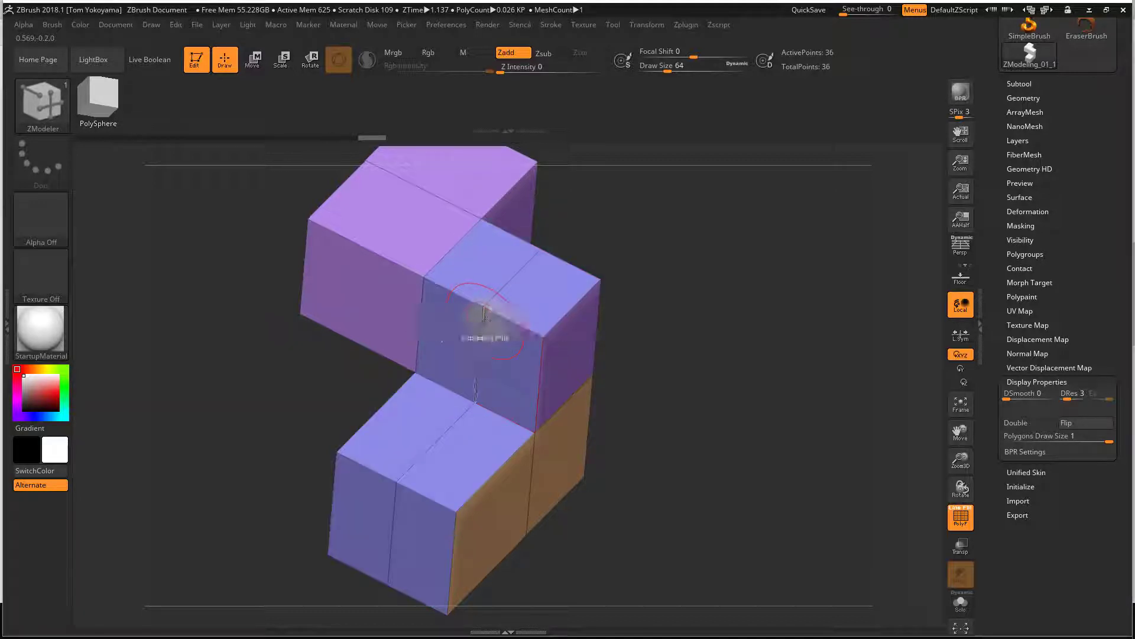
drag(666, 274, 710, 269)
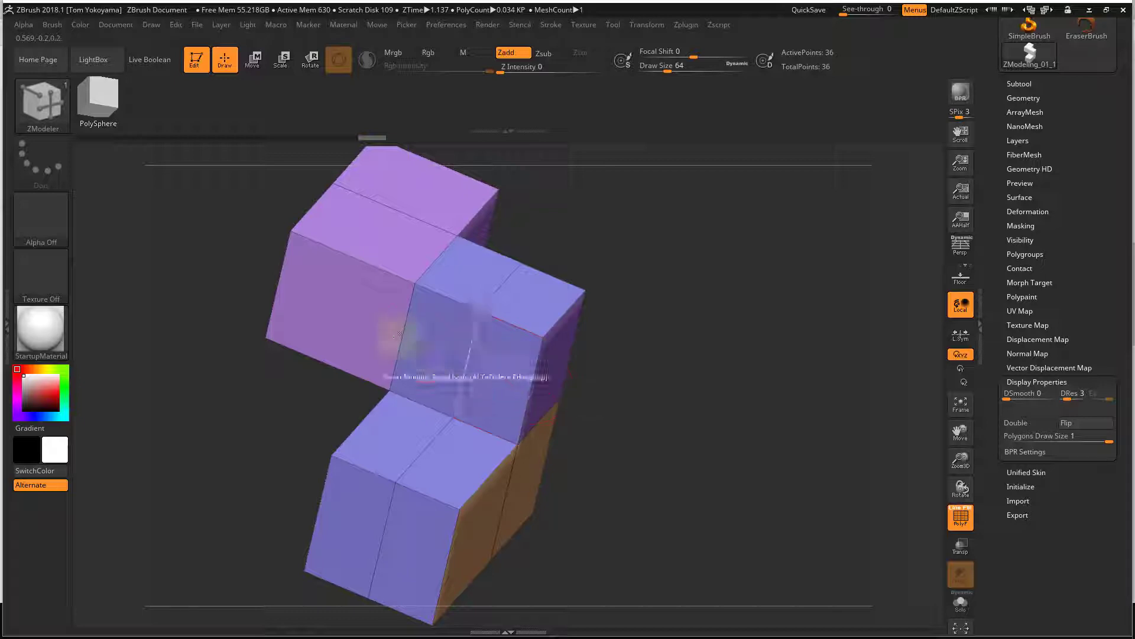
click(528, 388)
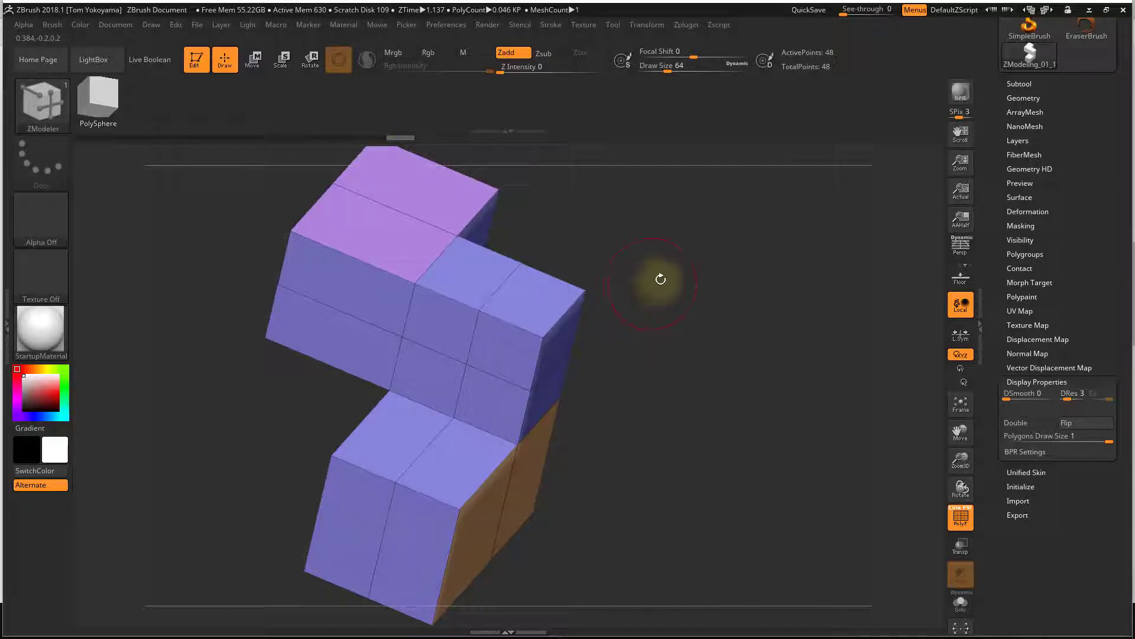
drag(659, 274, 646, 295)
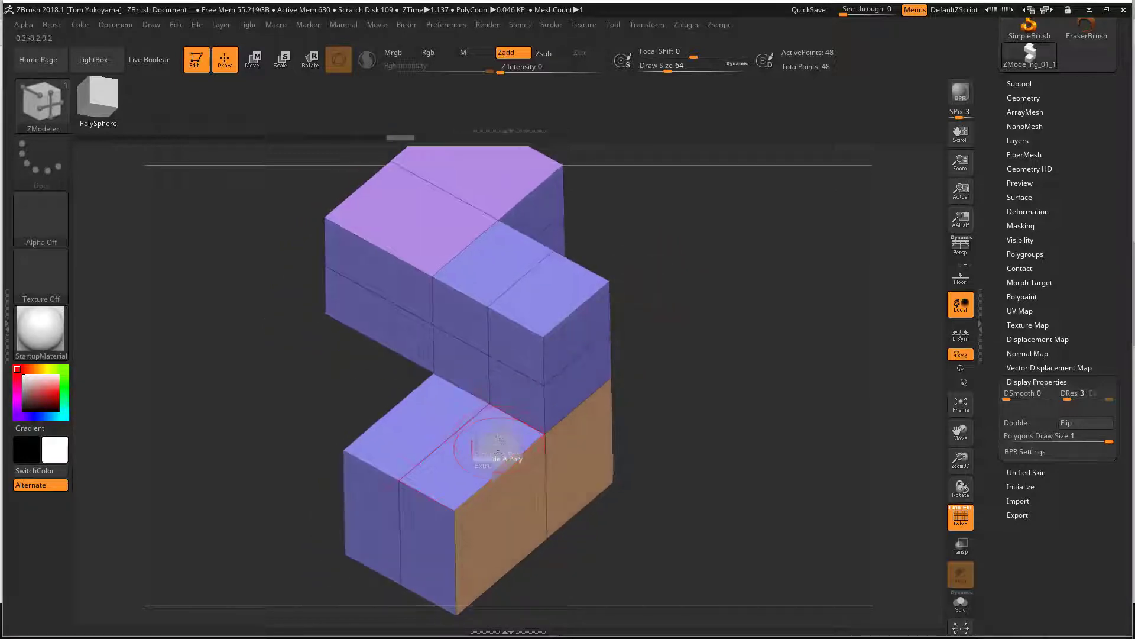
Step: Try a loop on the lower block, undo it, then add two loops on the upper block
click(497, 467)
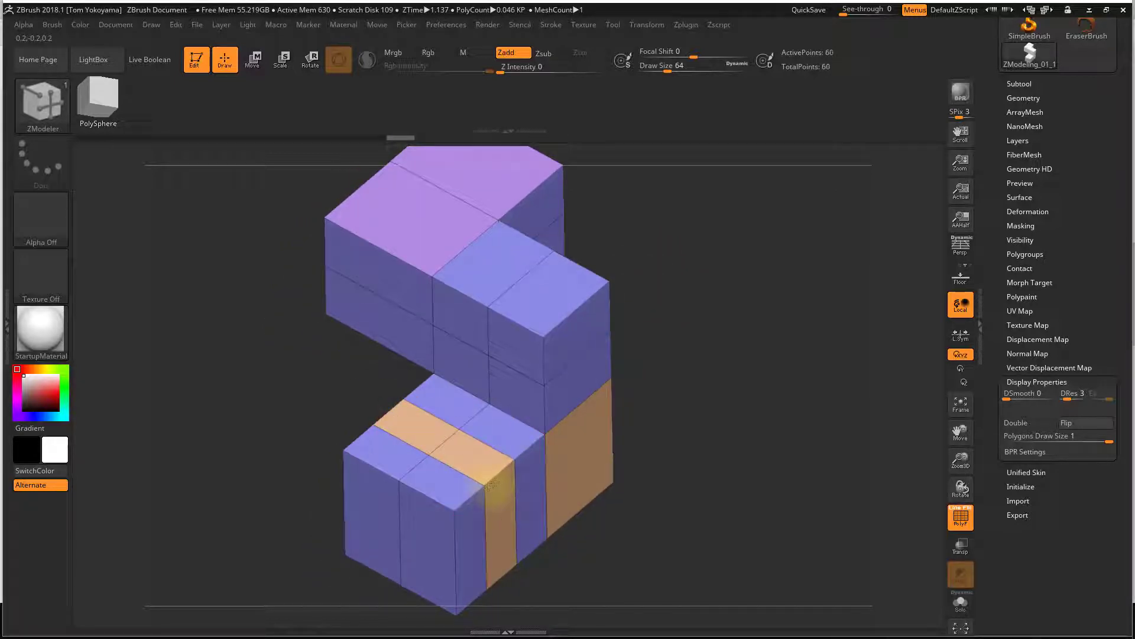
key(ctrl+z)
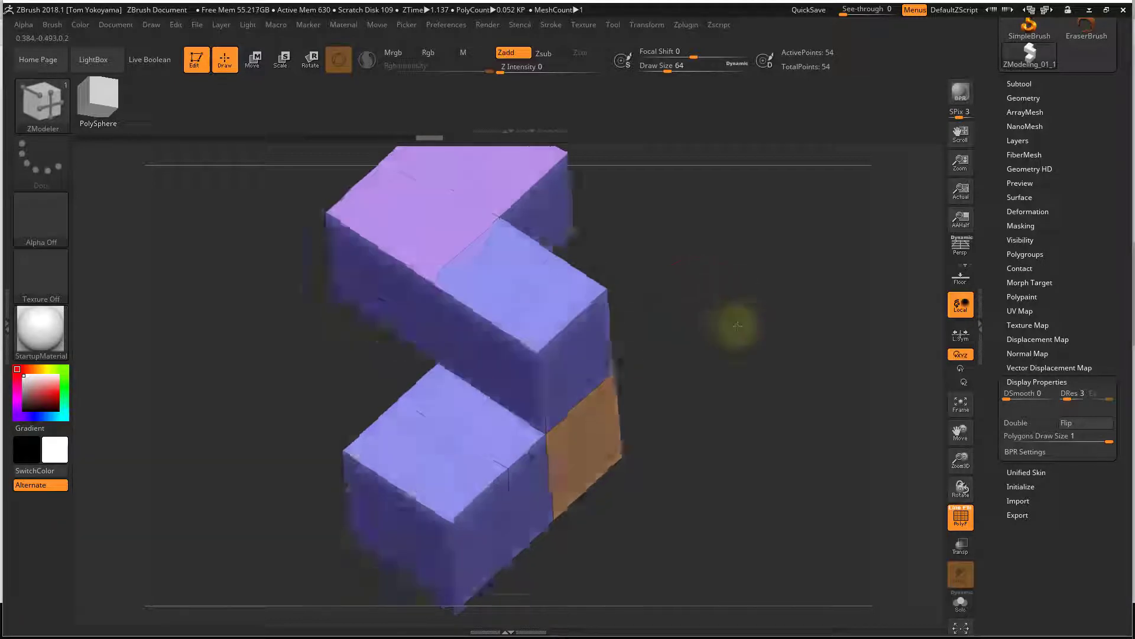
drag(650, 325, 499, 271)
click(410, 253)
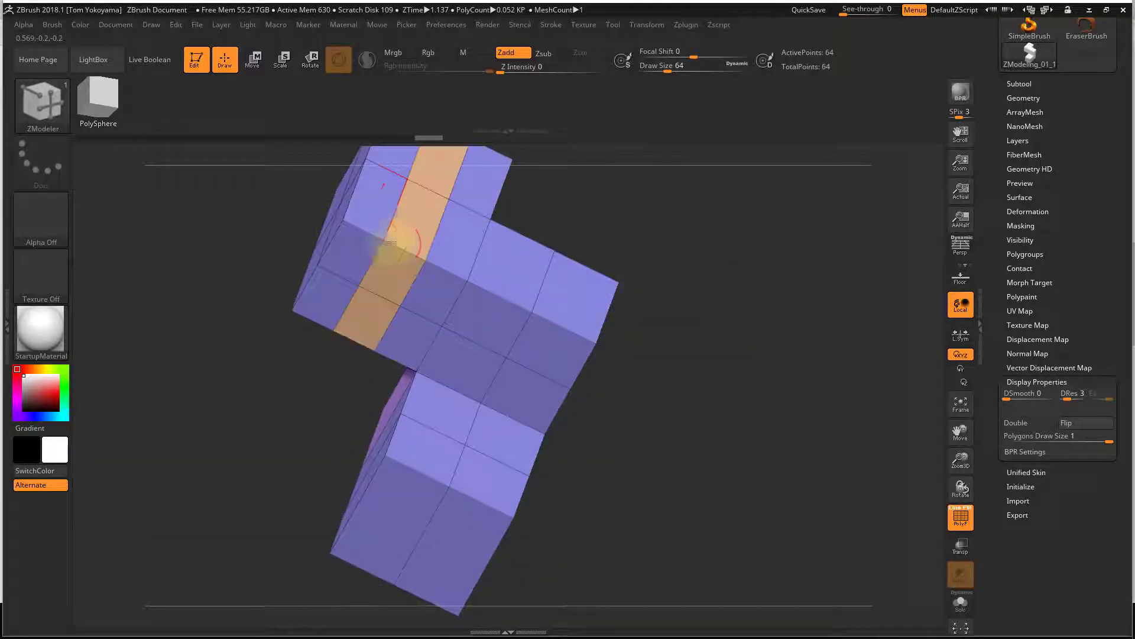
mouse_move(642, 221)
mouse_down()
mouse_move(694, 316)
mouse_move(447, 449)
mouse_up()
Step: Set a single edge-loop target, then extrude an upper-block face into a square column
key(space)
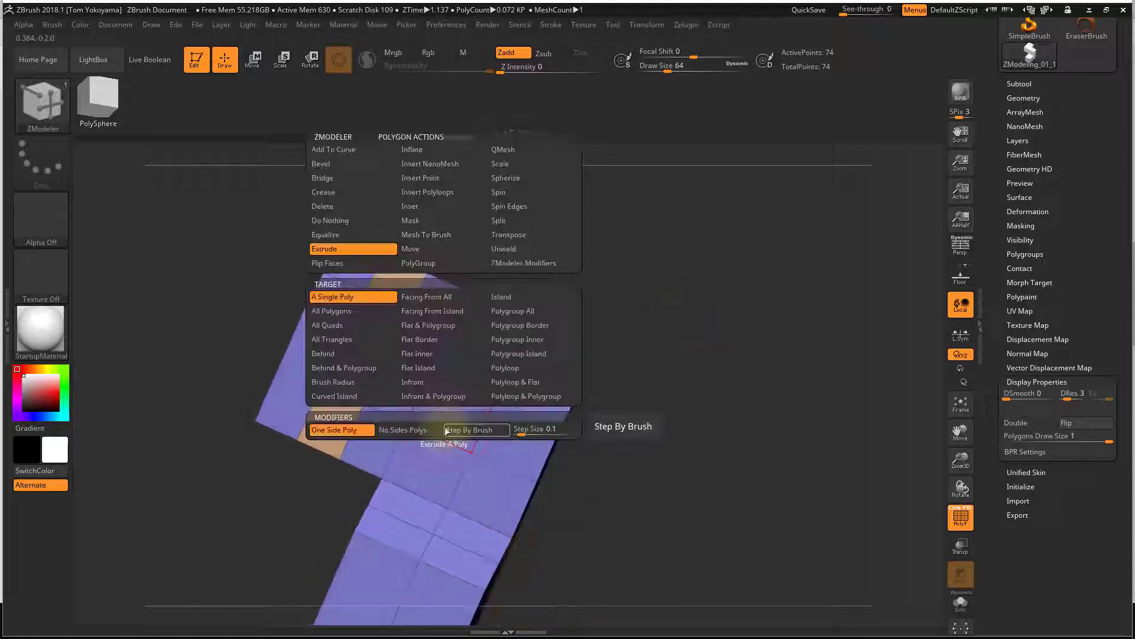
click(456, 180)
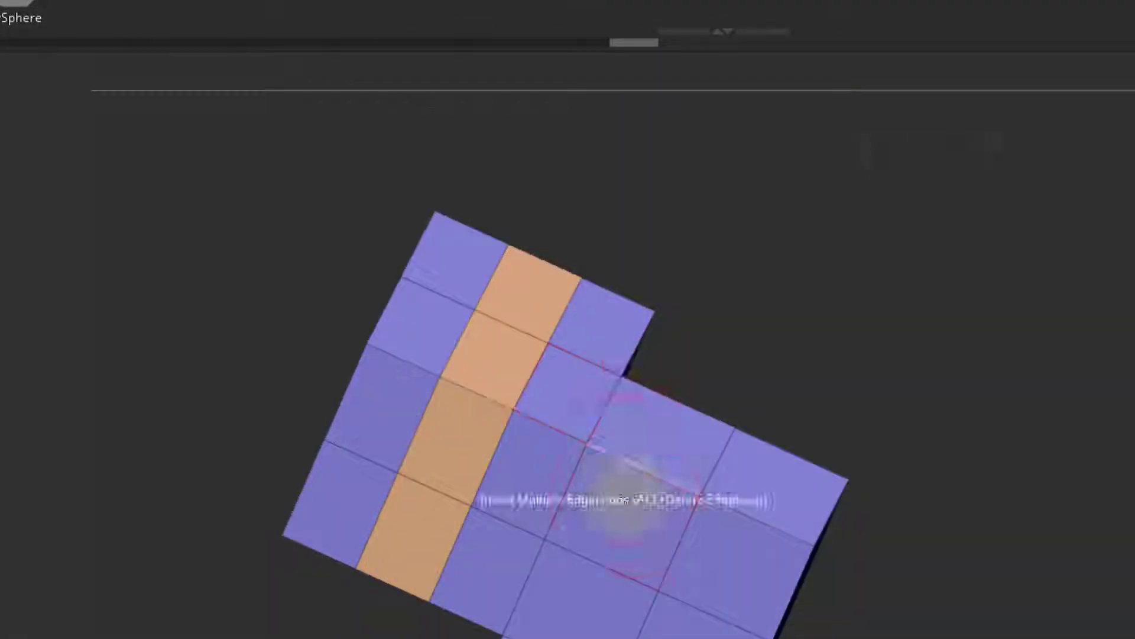
key(space)
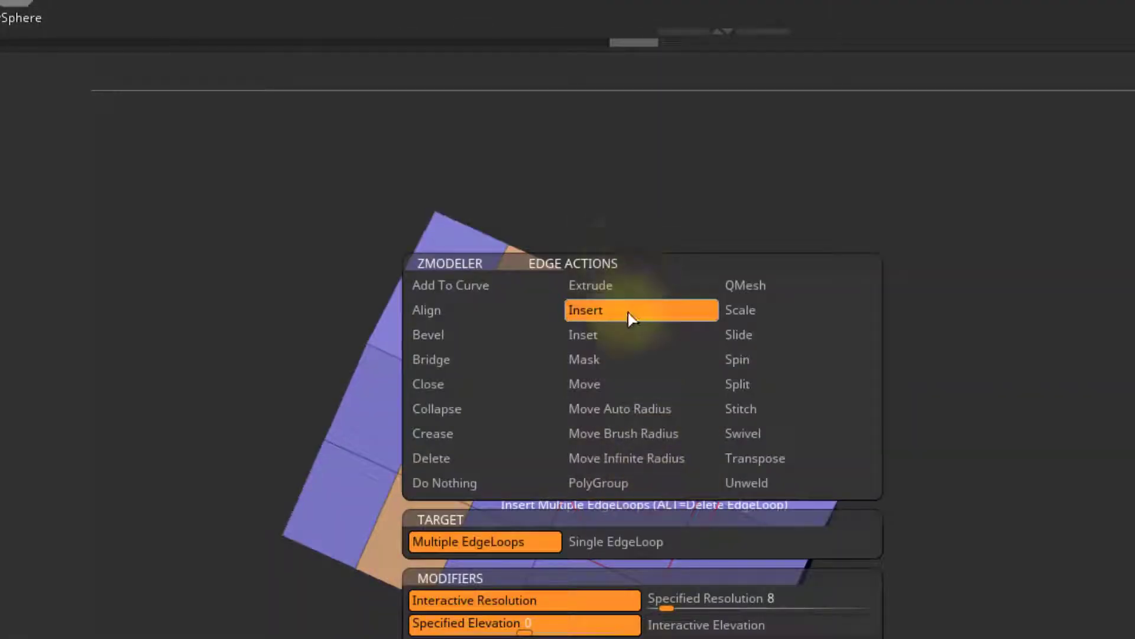
click(626, 543)
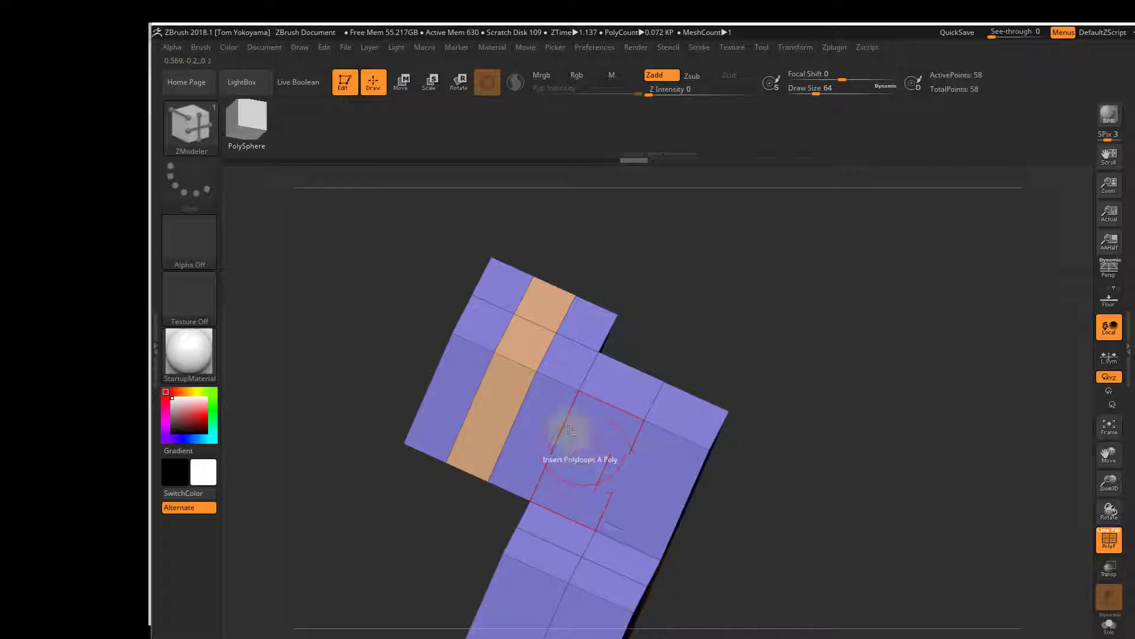
drag(815, 380, 750, 391)
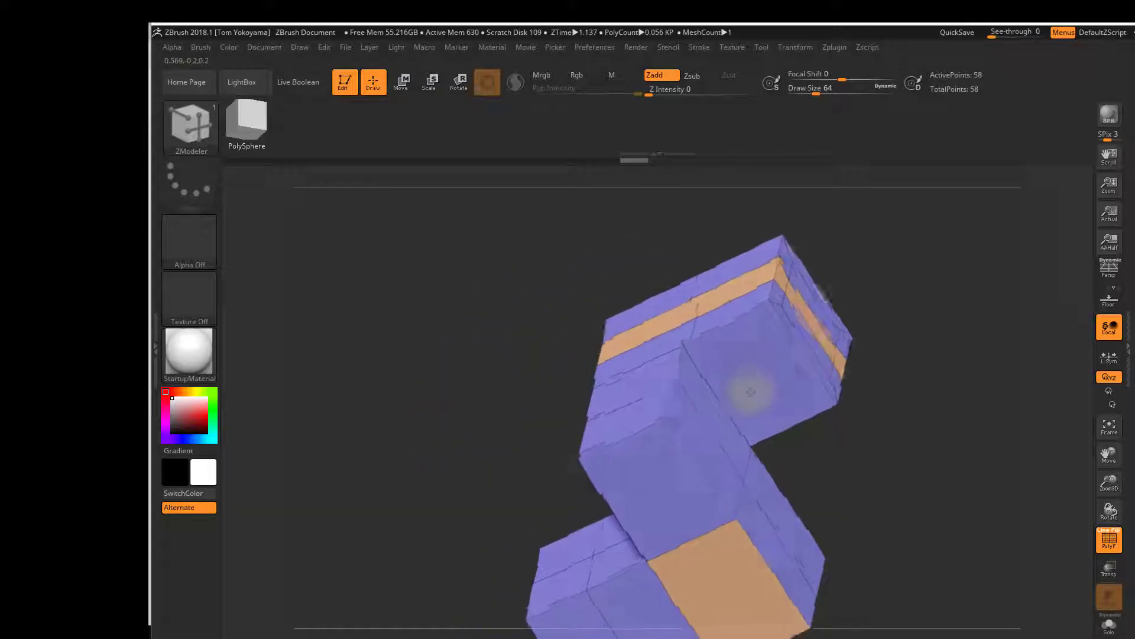
drag(685, 418, 689, 197)
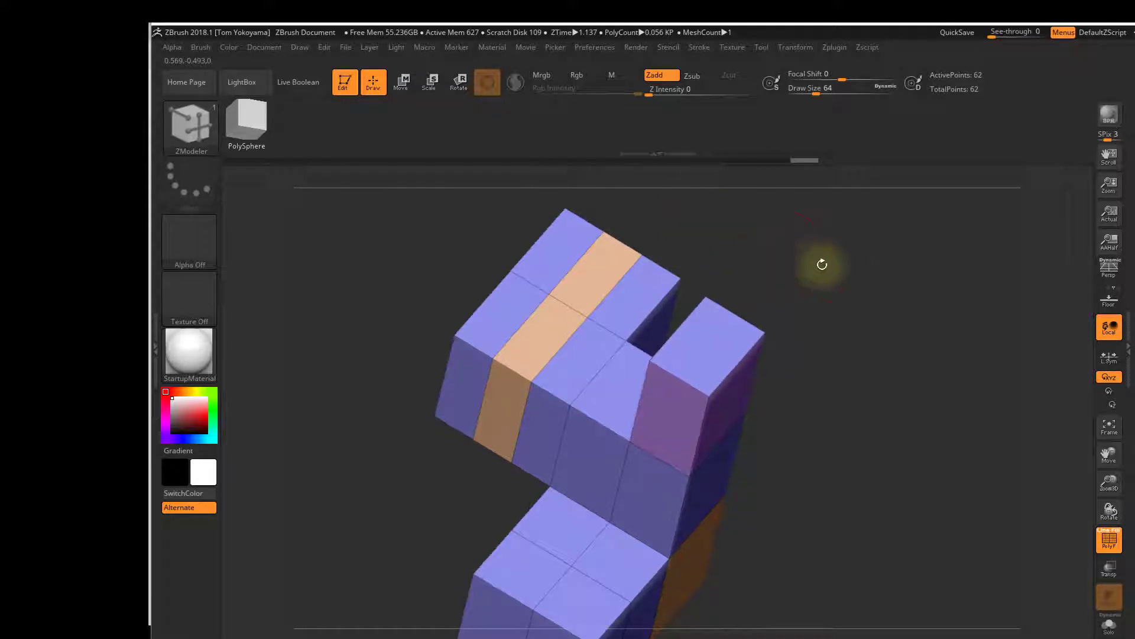
mouse_move(822, 265)
mouse_down()
mouse_move(856, 222)
mouse_move(836, 266)
mouse_move(854, 246)
mouse_move(835, 239)
mouse_up()
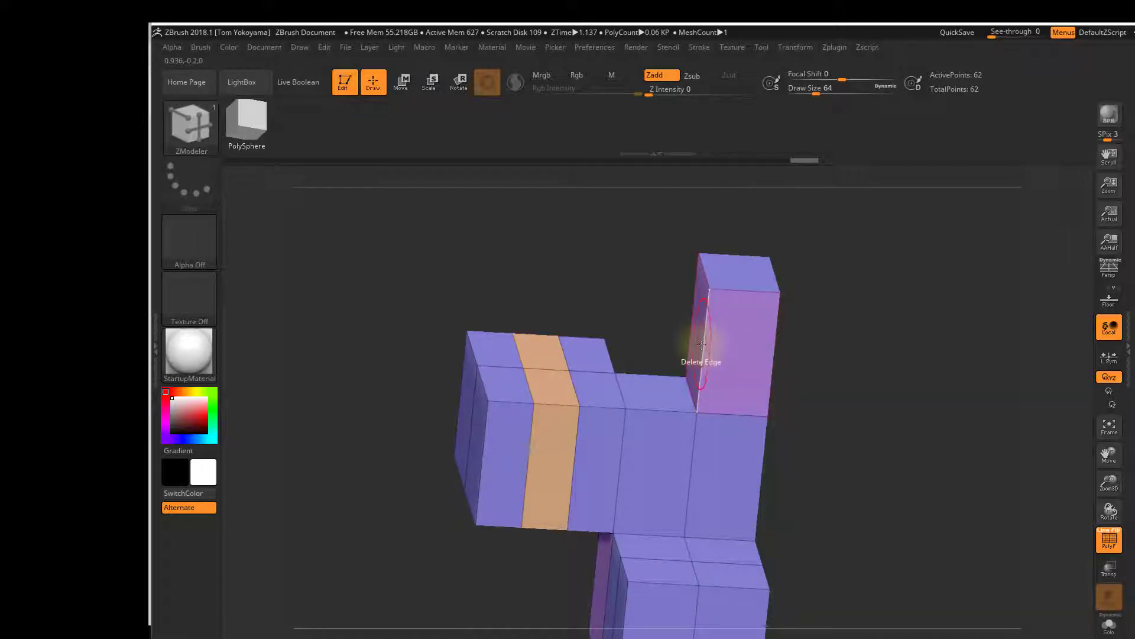
Step: Insert a single edge loop around the vertical column
key(space)
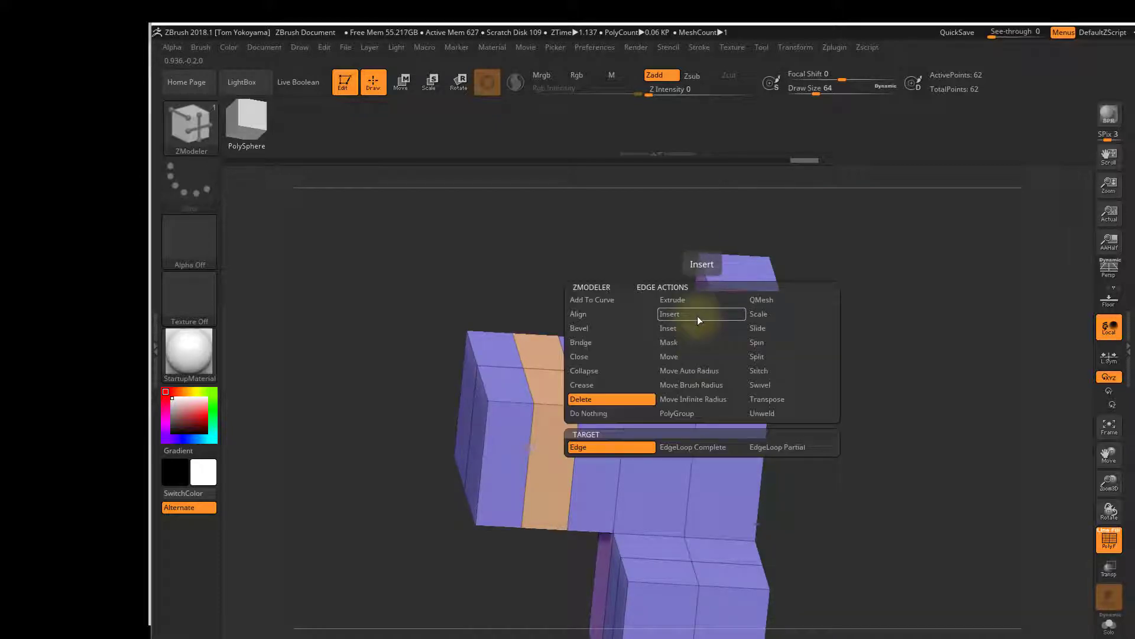
click(700, 317)
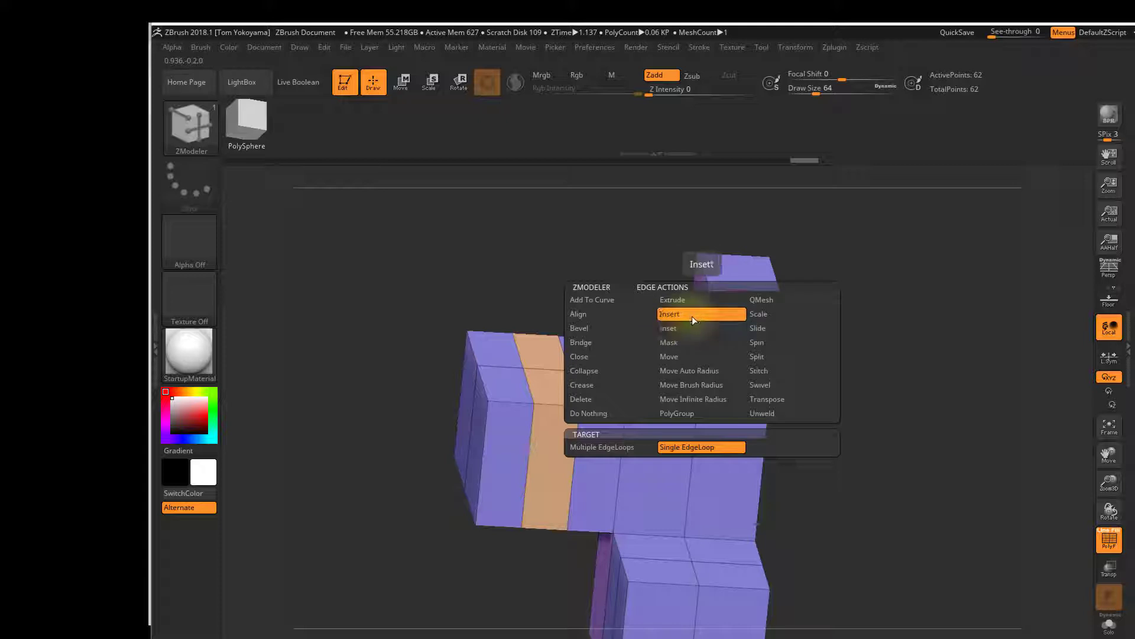
click(674, 447)
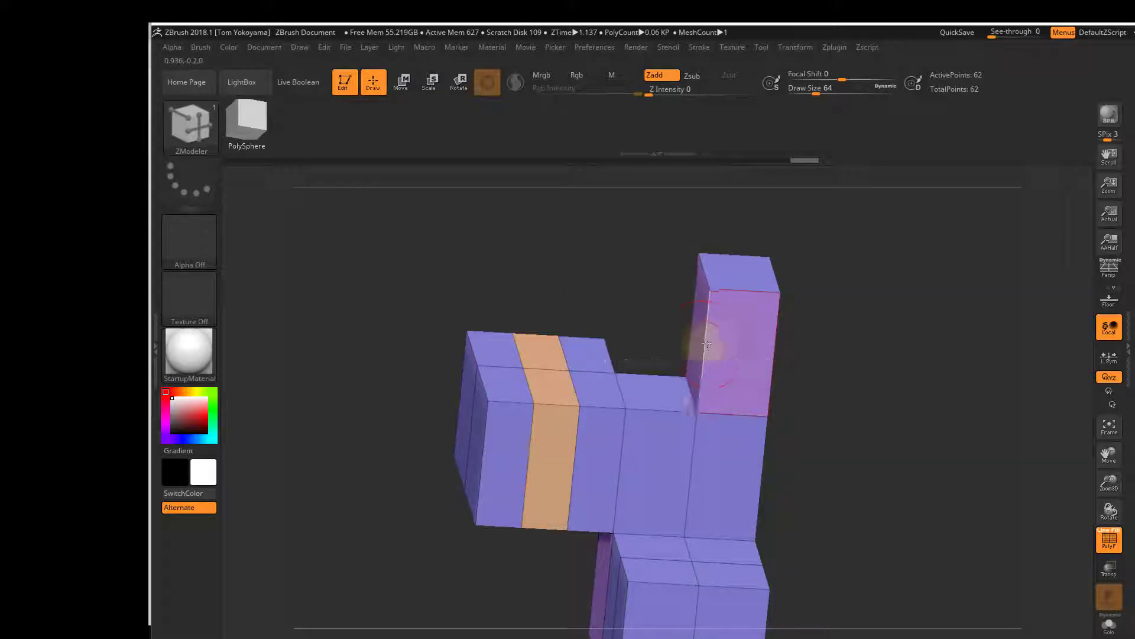
click(707, 344)
mouse_move(836, 317)
mouse_down()
mouse_move(842, 337)
mouse_move(828, 327)
mouse_move(837, 295)
mouse_up()
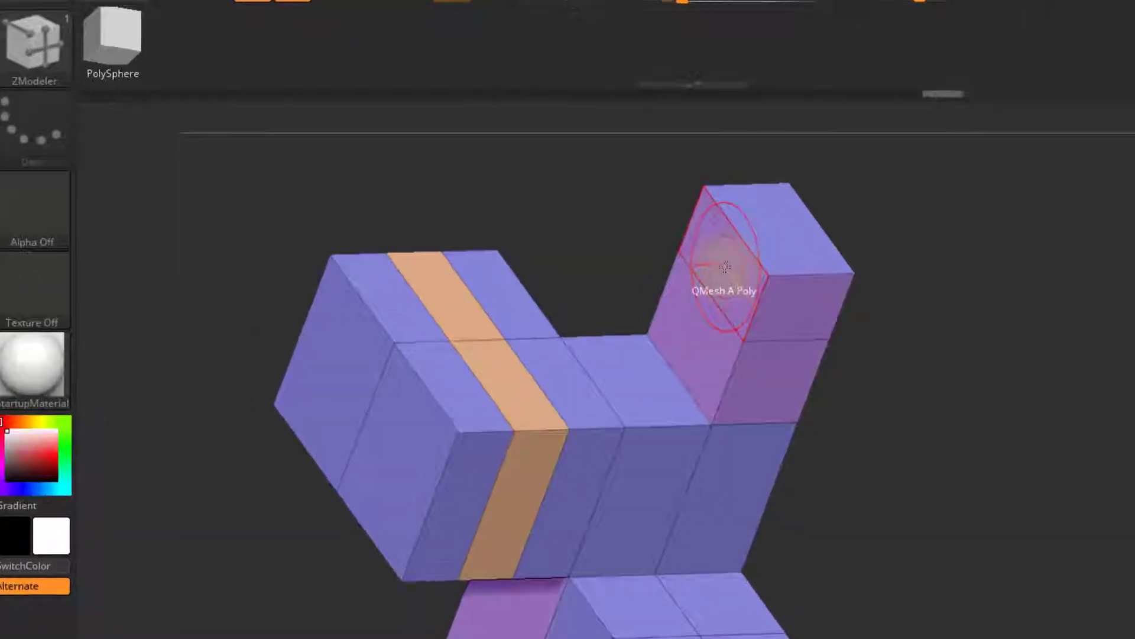
Step: Delete single polygons on the vertical column and on the main block's top
key(space)
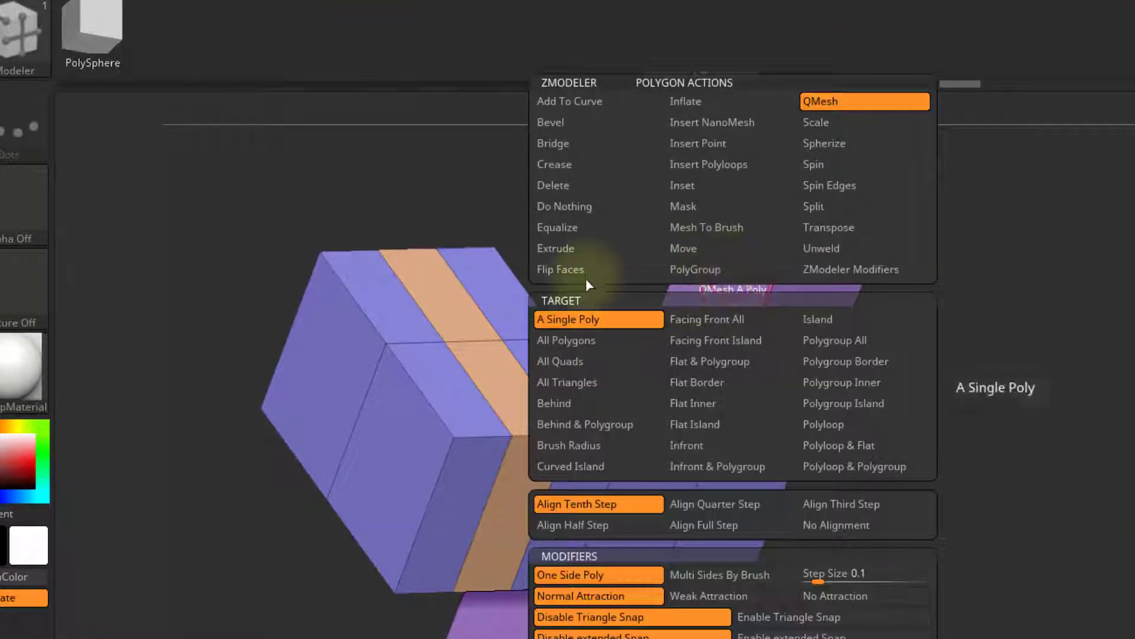
click(553, 185)
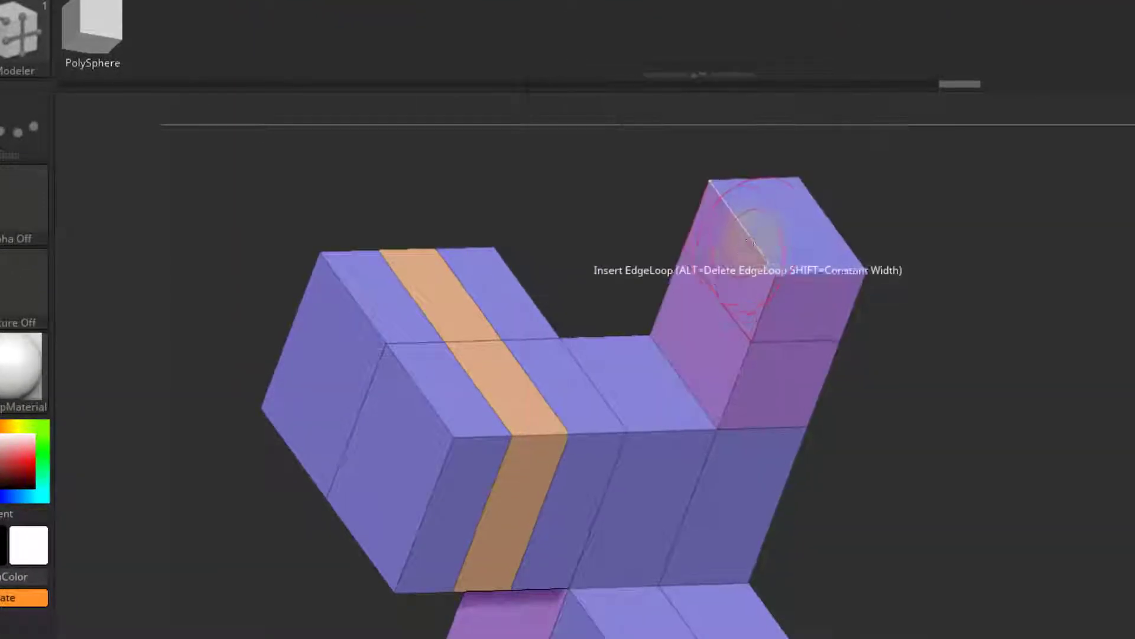
click(624, 258)
drag(686, 253, 663, 248)
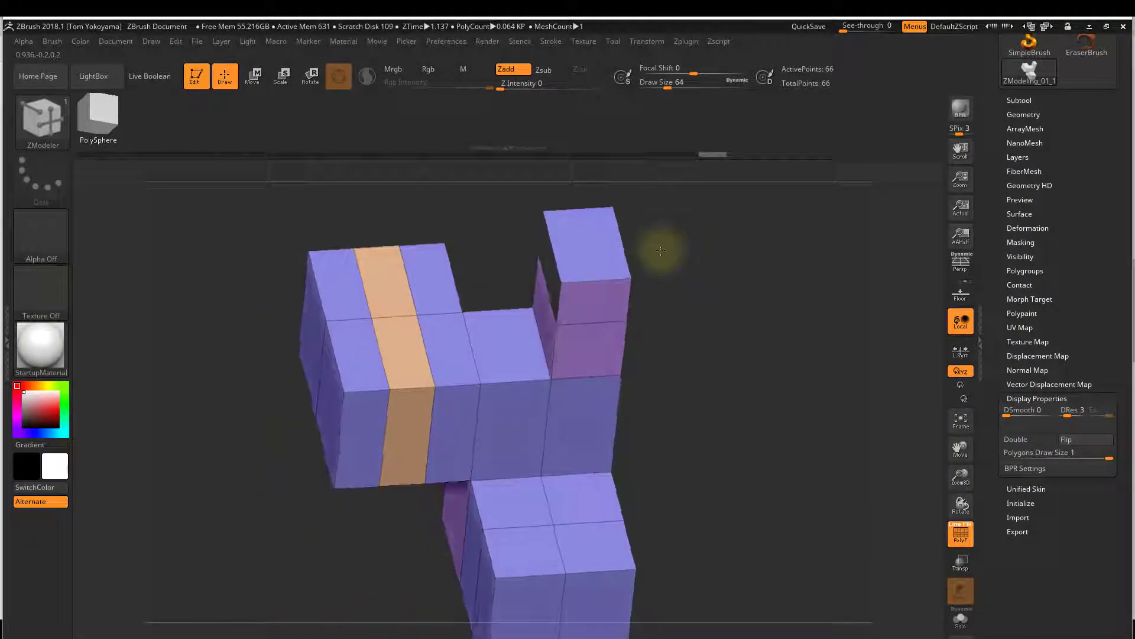
click(356, 353)
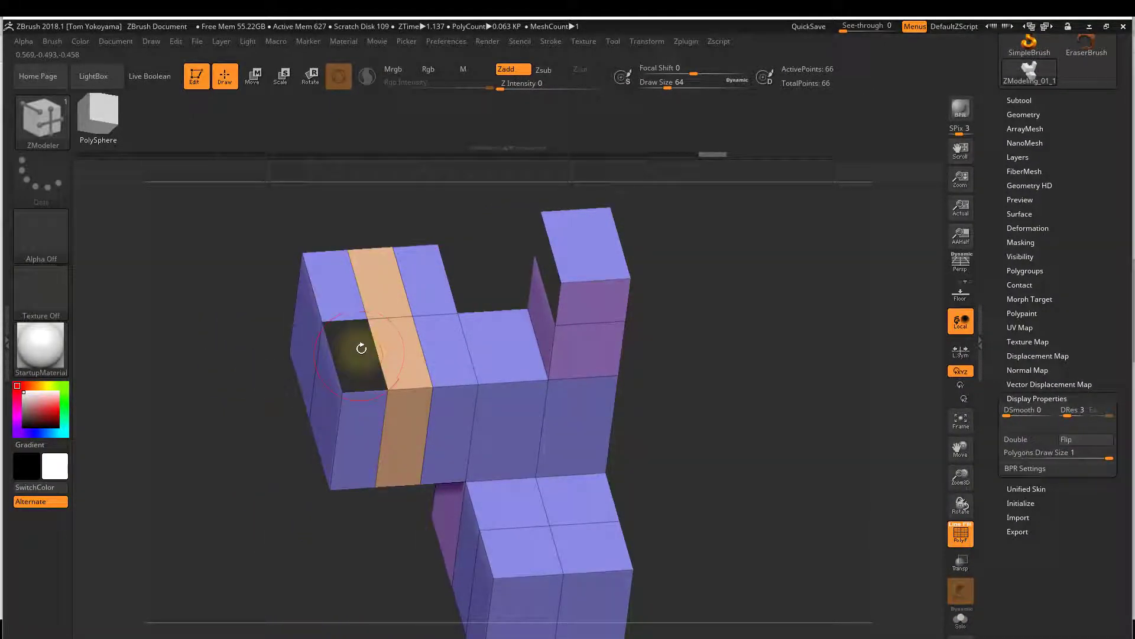
drag(686, 255, 900, 430)
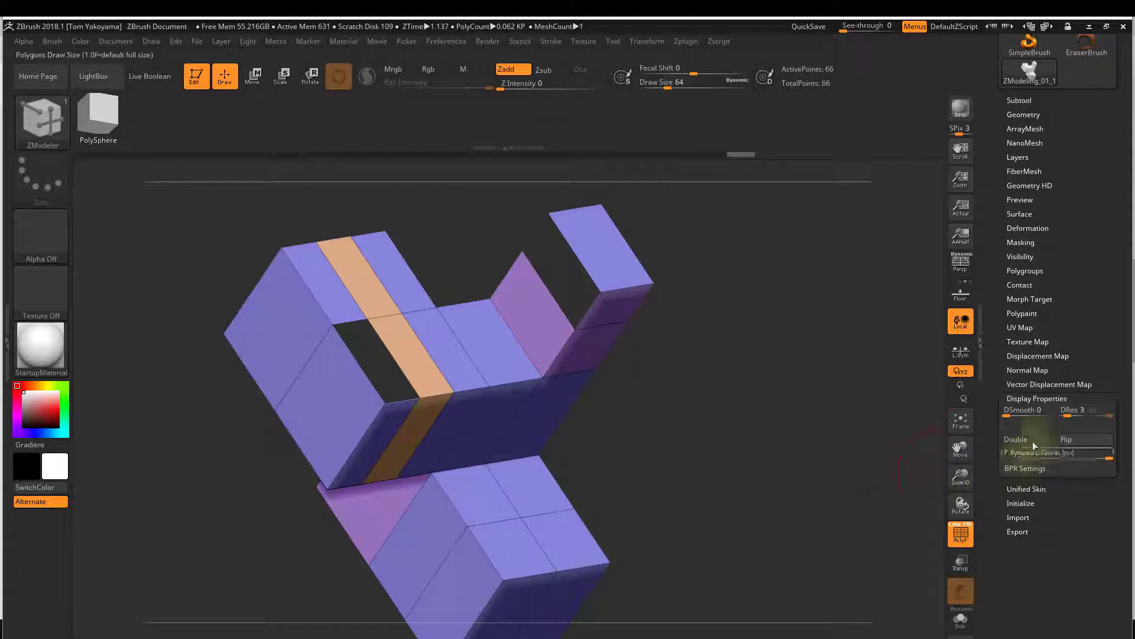
Step: Turn on double-sided display and orbit to view the column top
click(1025, 443)
mouse_move(844, 343)
mouse_down()
mouse_move(773, 271)
mouse_move(755, 284)
mouse_move(764, 280)
mouse_up()
drag(677, 231, 641, 229)
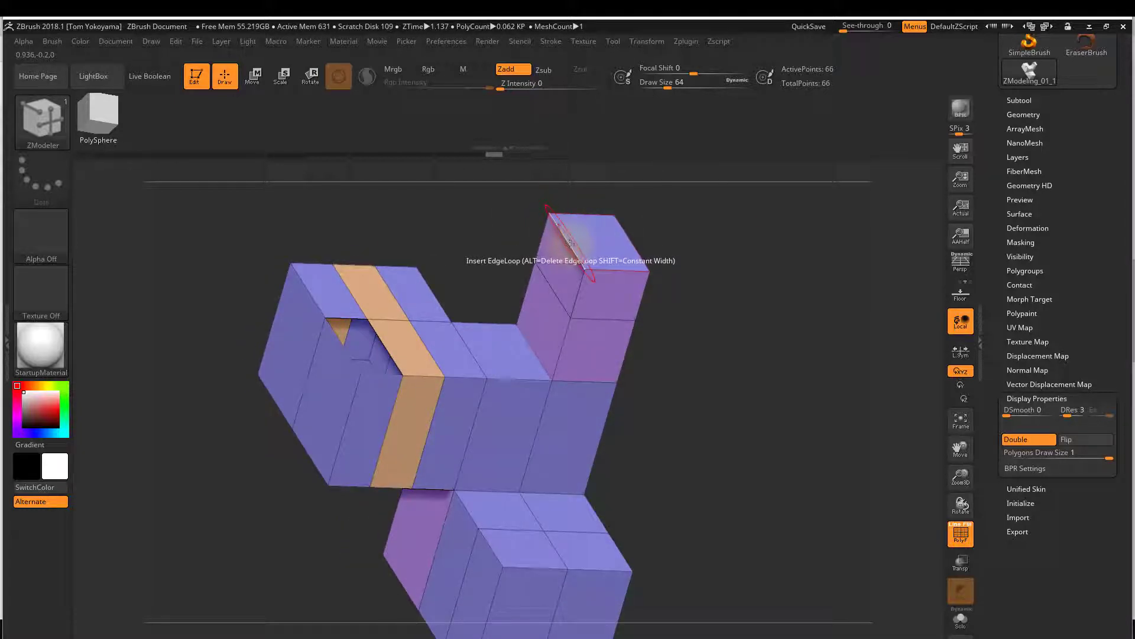
Step: Bridge the left block's hole to the column's hole using Bridge with Two Holes
key(space)
click(475, 283)
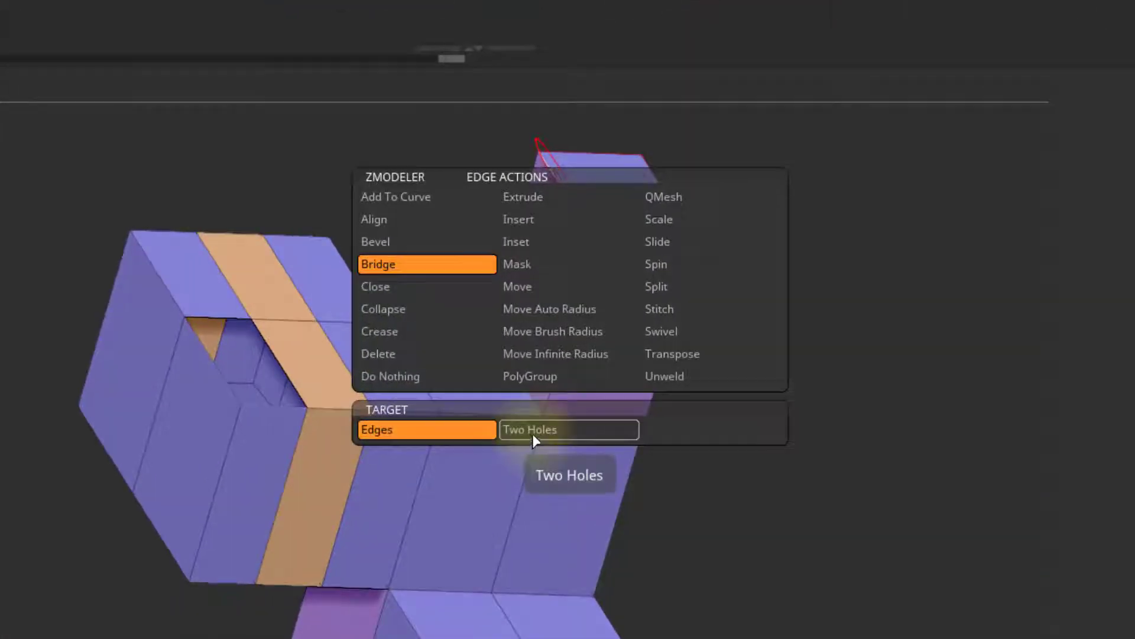
click(535, 432)
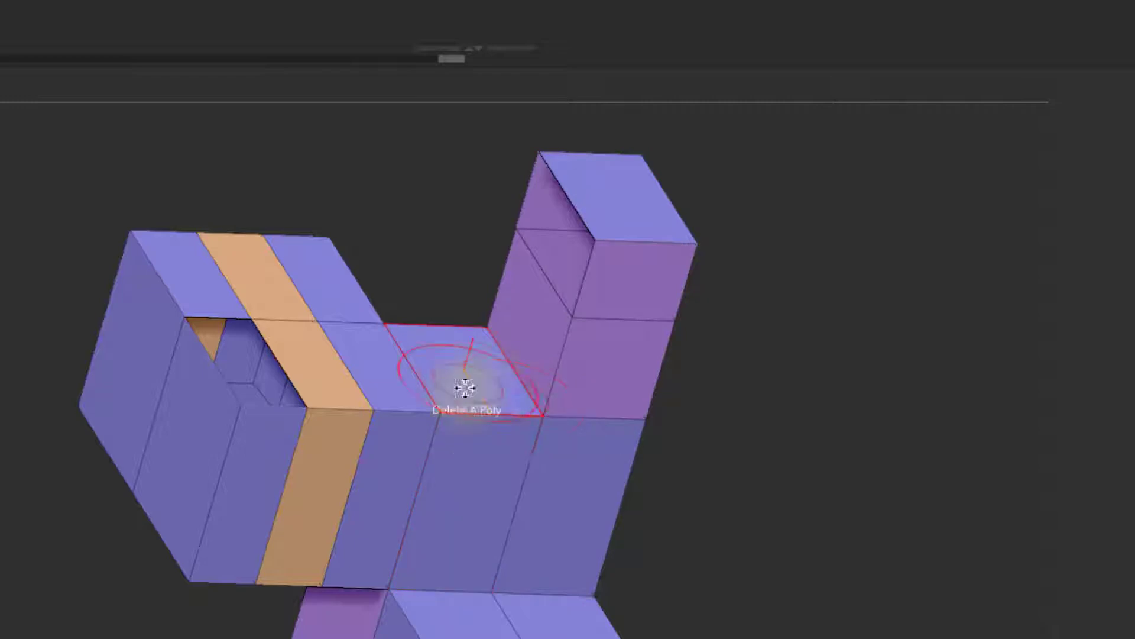
key(space)
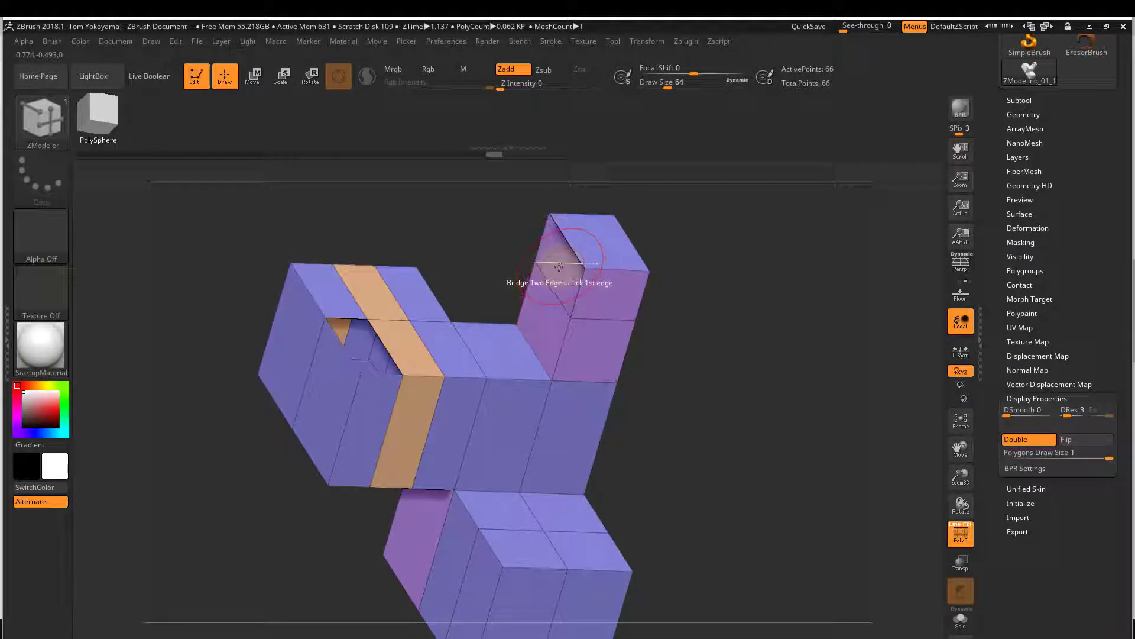
key(space)
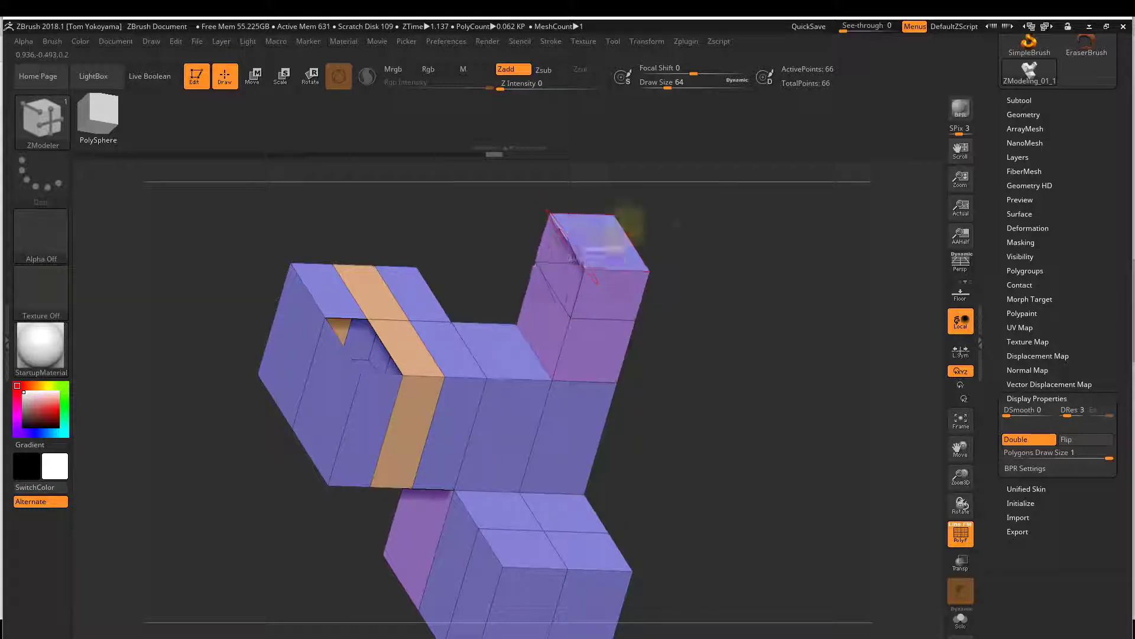
mouse_move(629, 223)
mouse_down()
mouse_move(690, 246)
mouse_move(565, 254)
mouse_up()
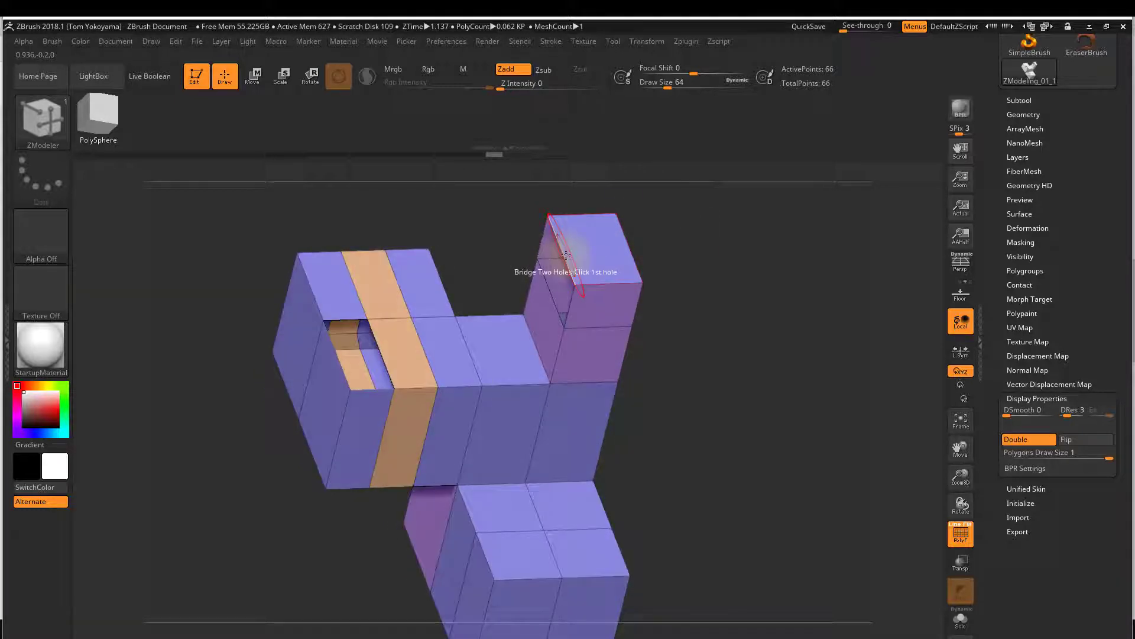
click(335, 363)
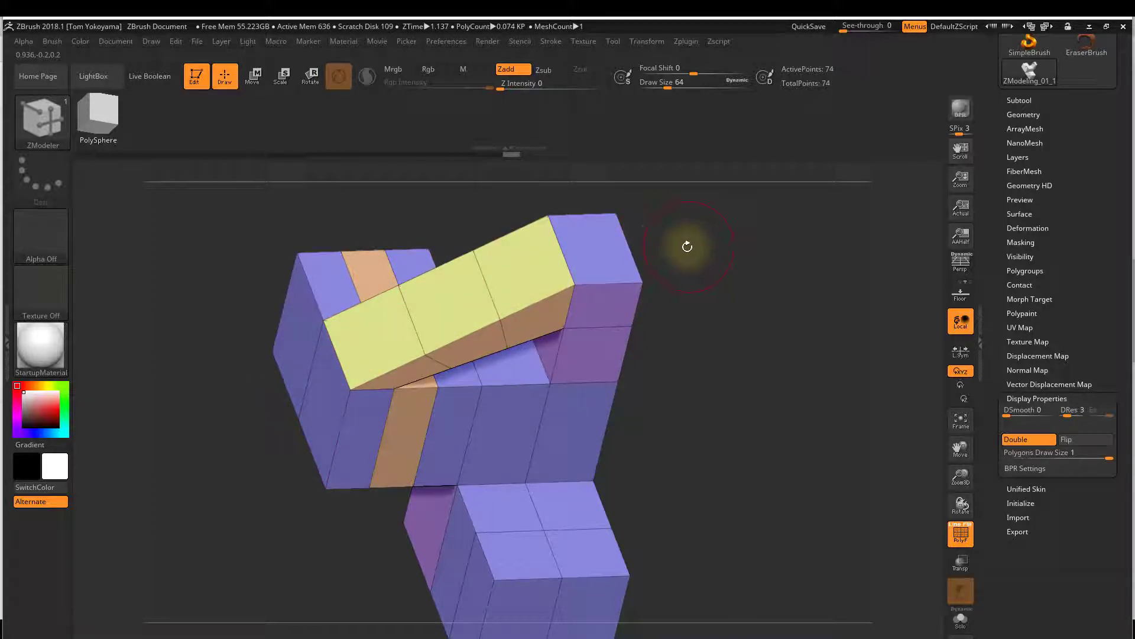
Step: Redo the bridge between the two holes as a smoothly curved multi-segment arch
key(ctrl+z)
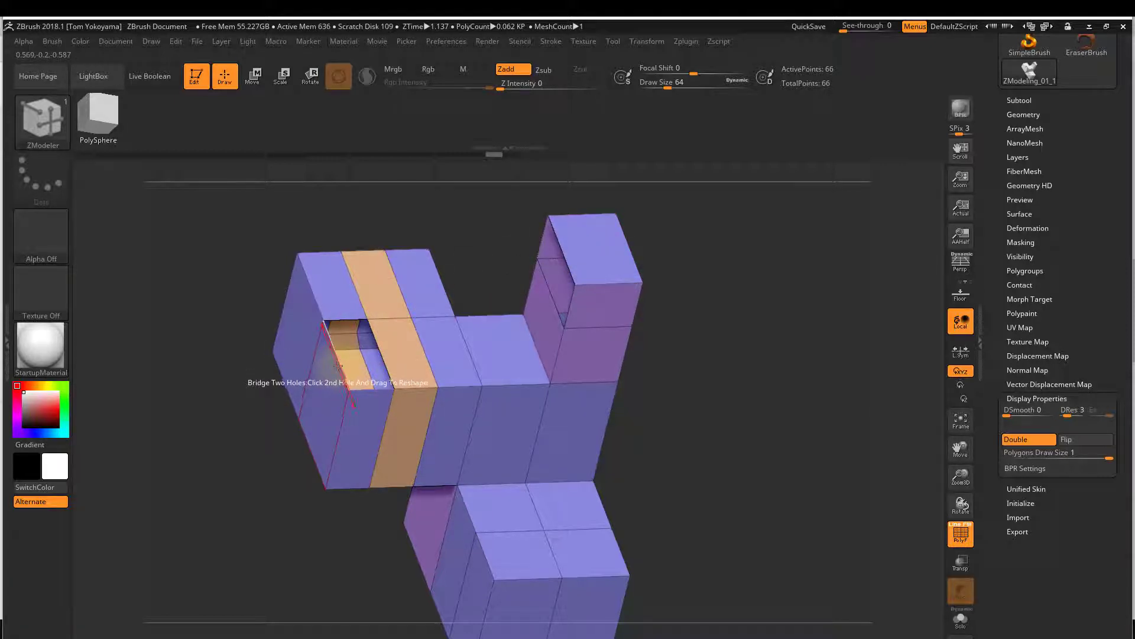
click(338, 366)
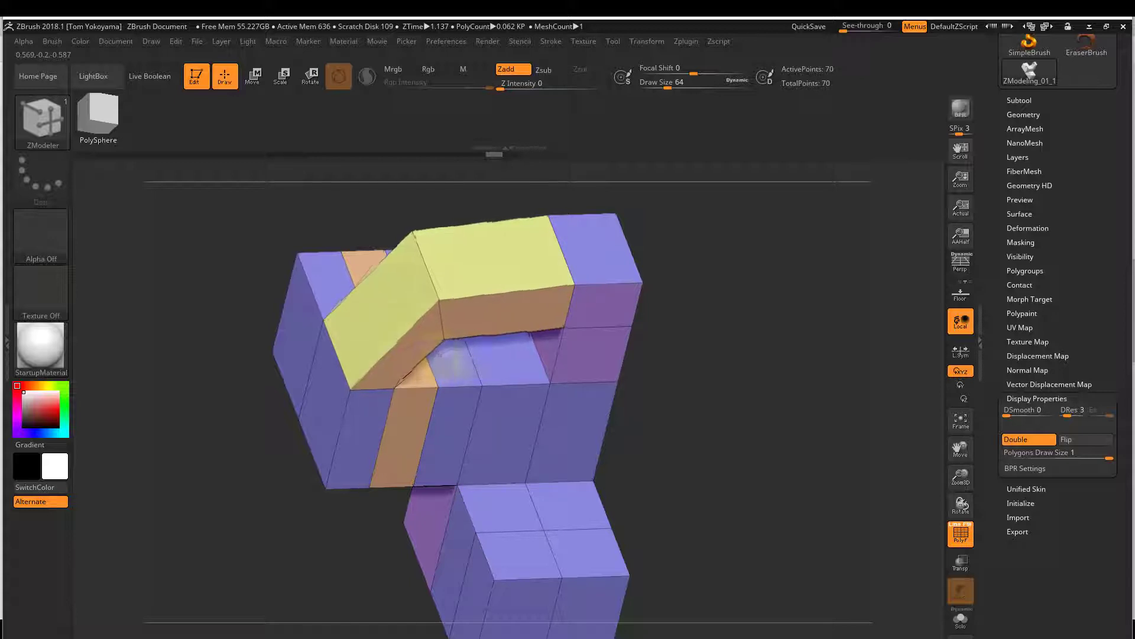
drag(451, 357, 430, 403)
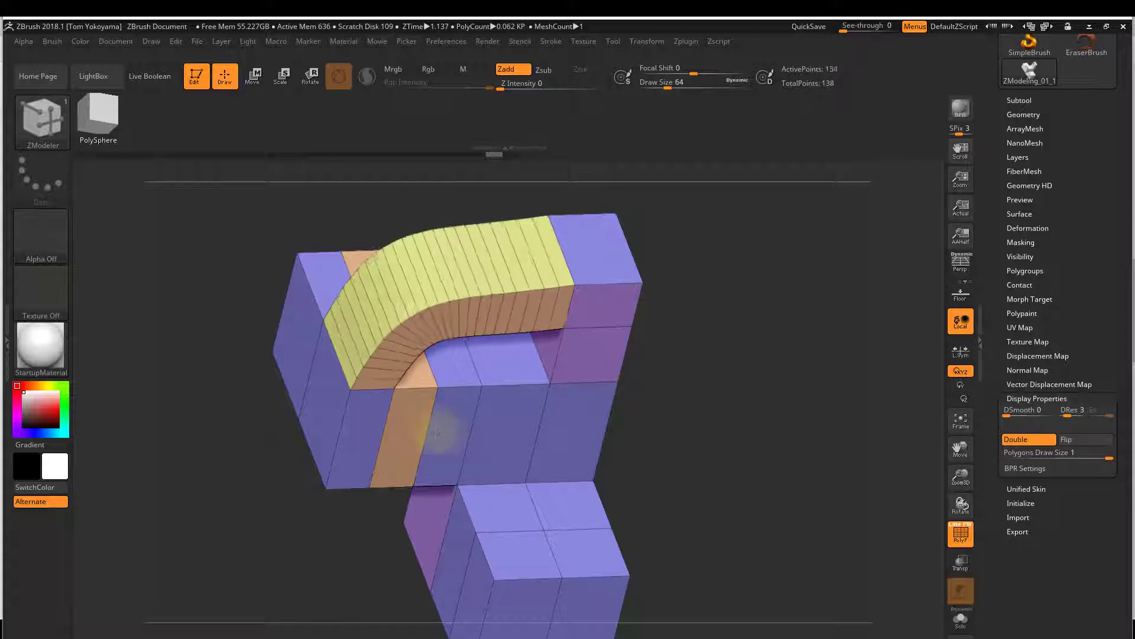
drag(399, 449, 452, 417)
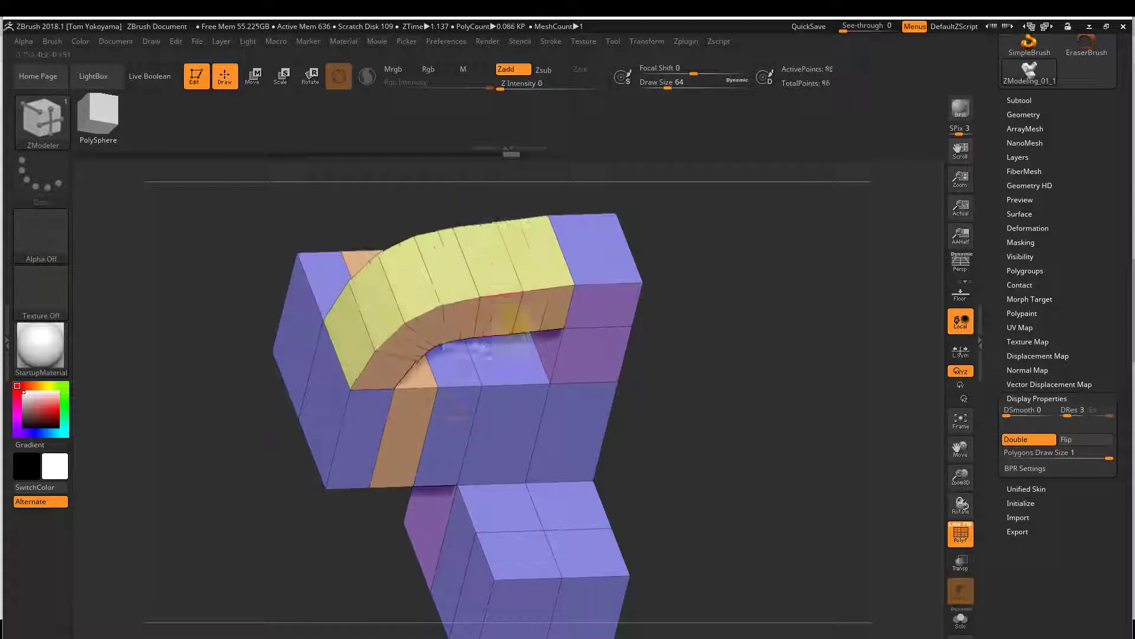
mouse_move(709, 322)
mouse_down()
mouse_move(712, 254)
mouse_move(646, 308)
mouse_up()
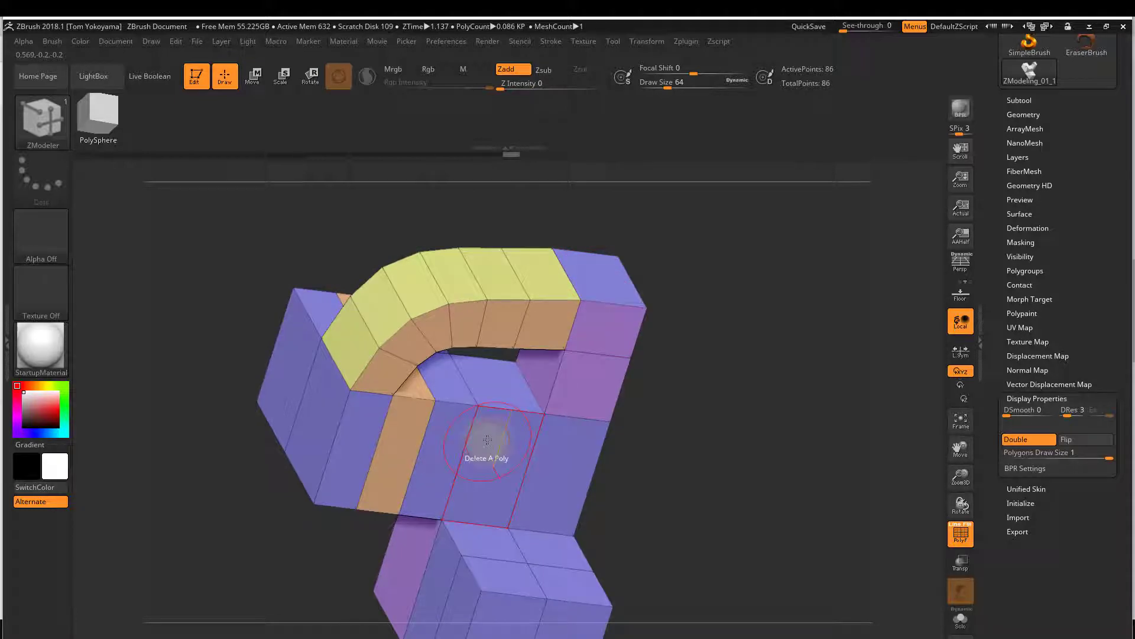
Step: Delete the face below the arch's right end
mouse_move(712, 328)
mouse_down()
mouse_move(705, 317)
mouse_move(685, 337)
mouse_move(704, 363)
mouse_move(697, 373)
mouse_move(705, 370)
mouse_move(578, 372)
mouse_up()
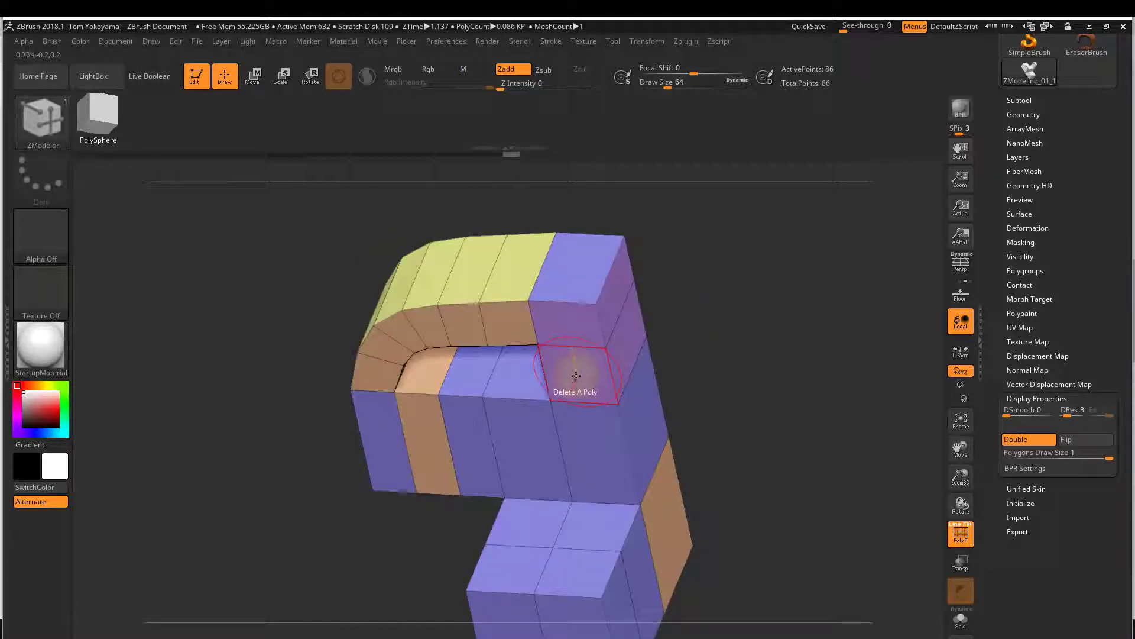
click(579, 372)
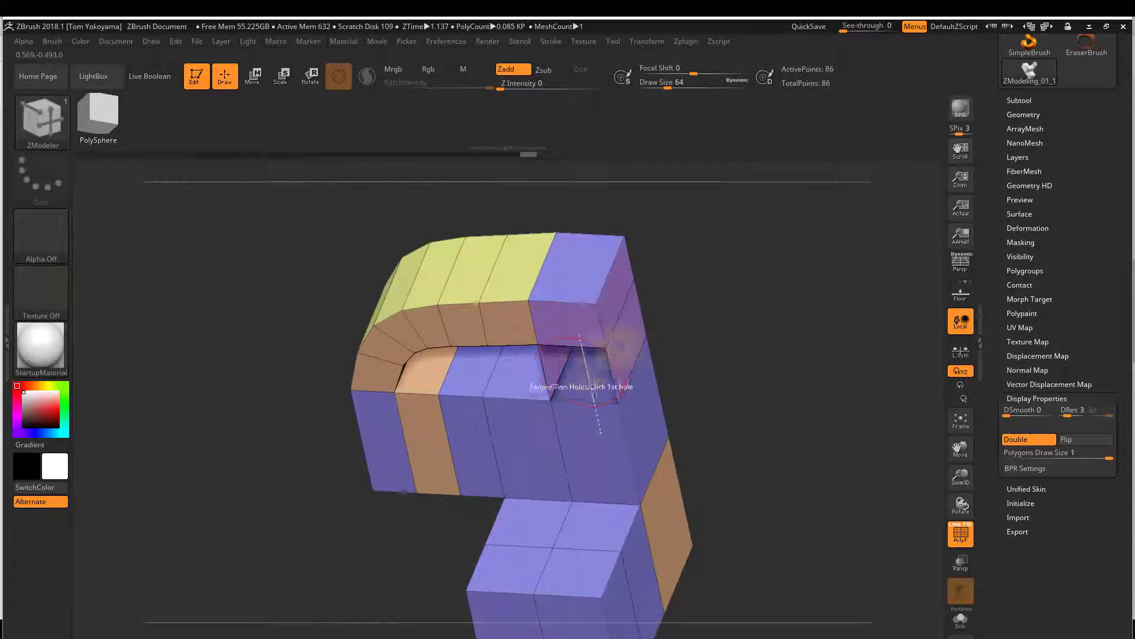
mouse_move(692, 355)
mouse_down()
mouse_move(710, 347)
mouse_move(712, 324)
mouse_move(668, 317)
mouse_up()
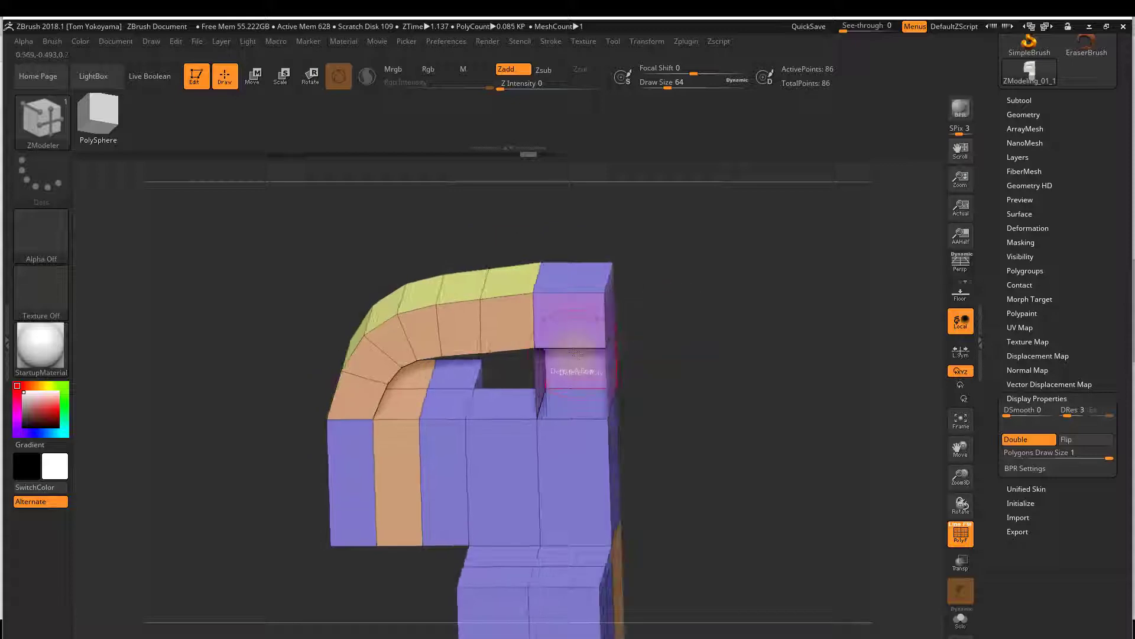
Step: Set Bridge to Edges and bridge two opposite edges, adding a face on the column's side
right_click(573, 346)
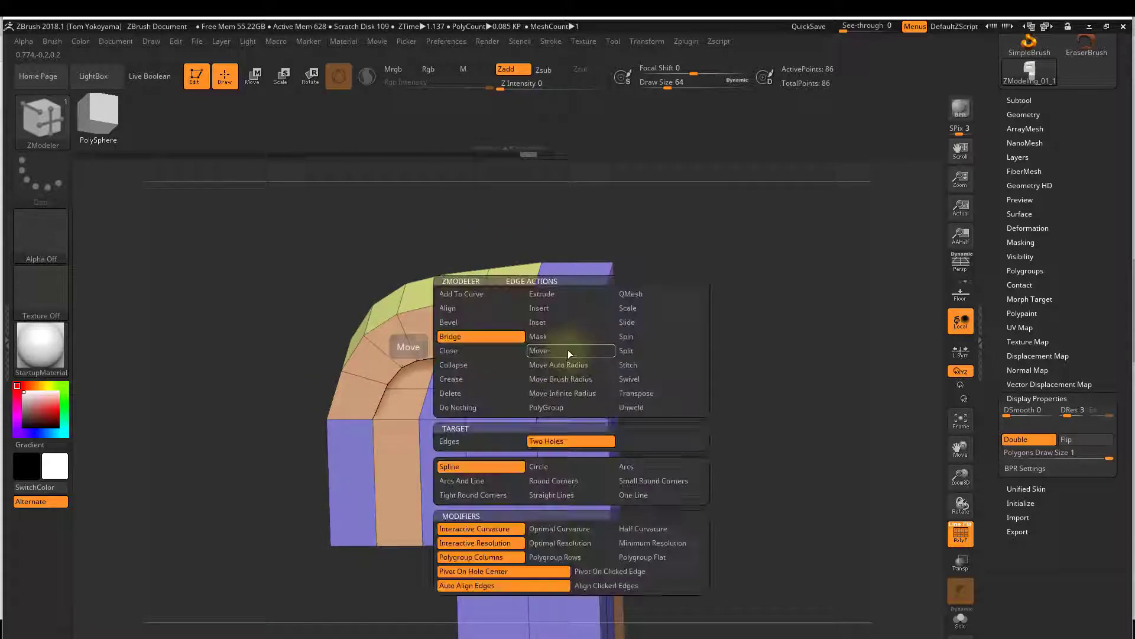
click(427, 506)
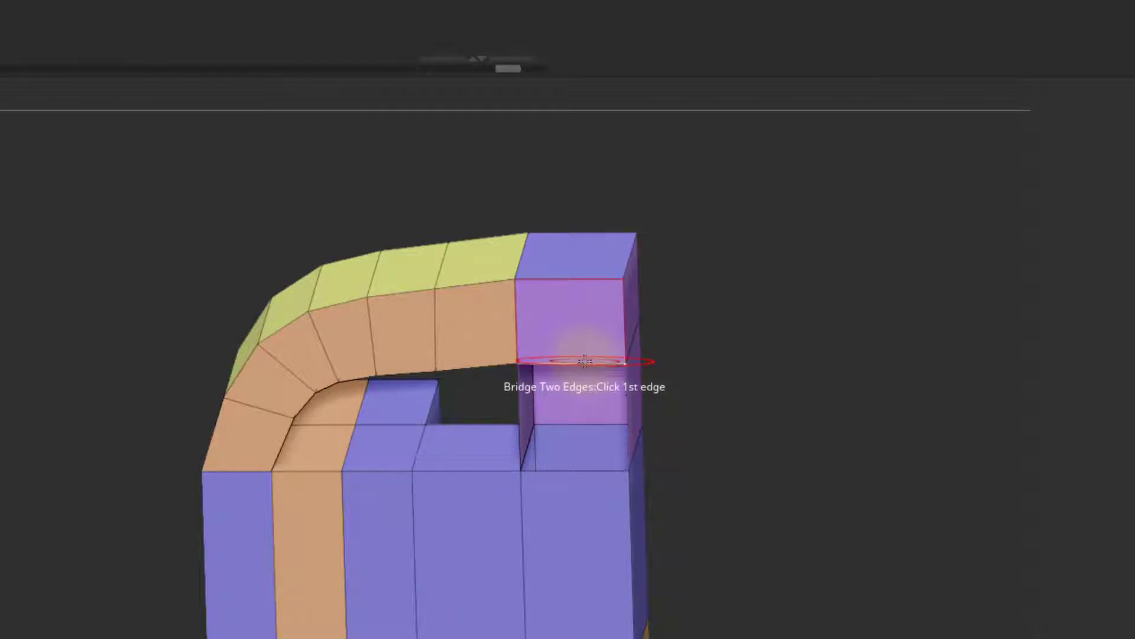
click(556, 467)
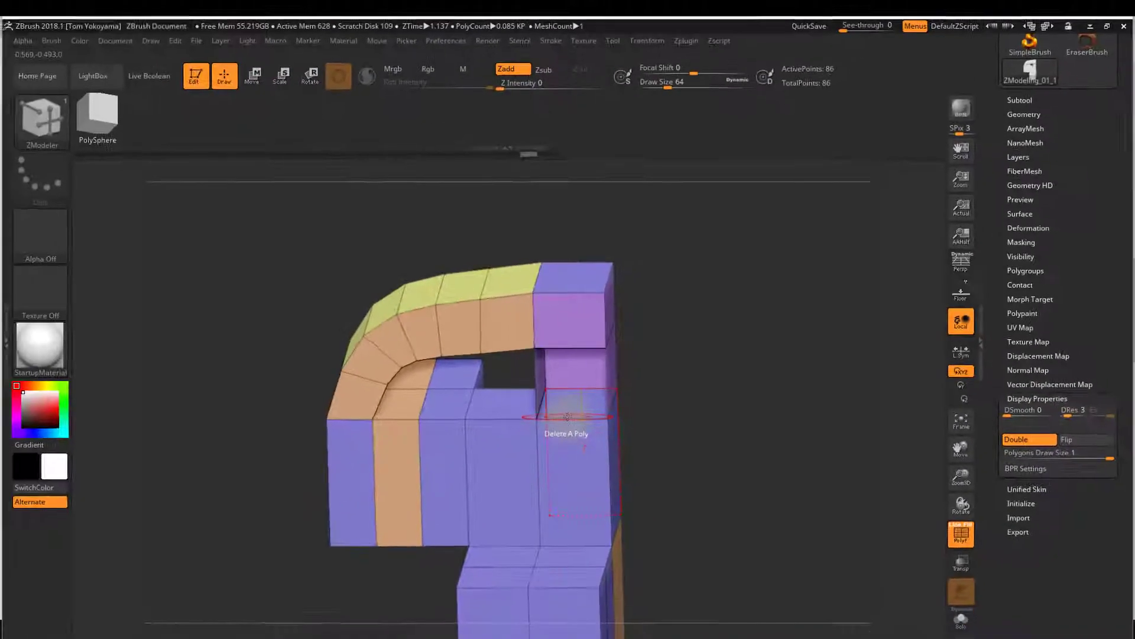
click(568, 421)
mouse_move(708, 334)
mouse_down()
mouse_move(691, 341)
mouse_move(700, 314)
mouse_move(651, 343)
mouse_move(694, 325)
mouse_move(680, 311)
mouse_move(628, 361)
mouse_up()
mouse_move(697, 319)
mouse_down()
mouse_move(710, 299)
mouse_move(671, 314)
mouse_up()
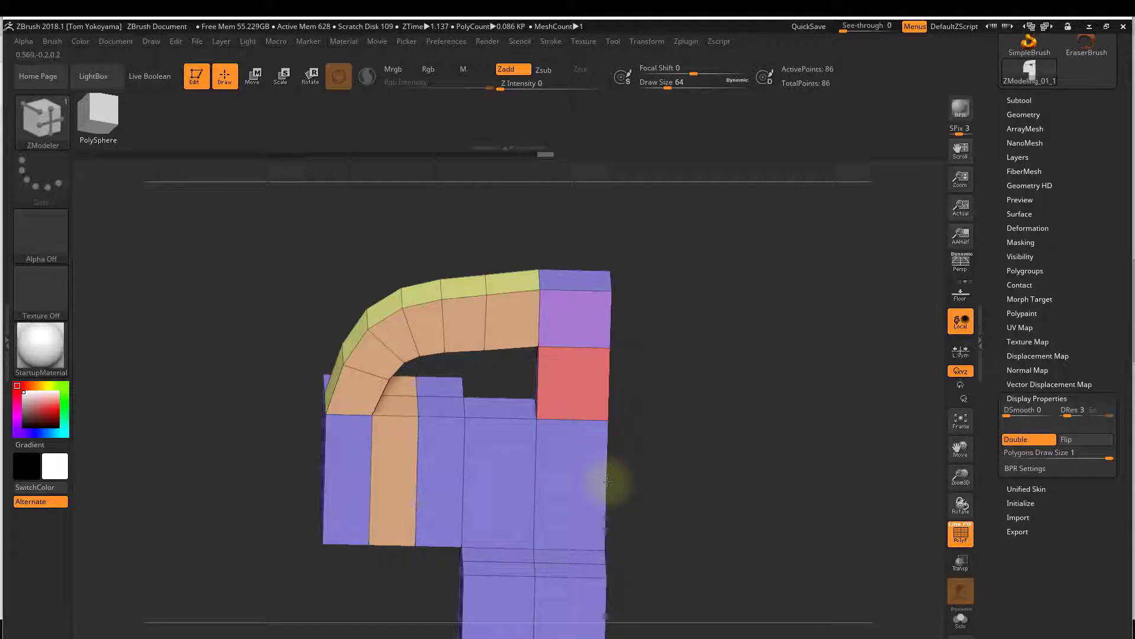
key(space)
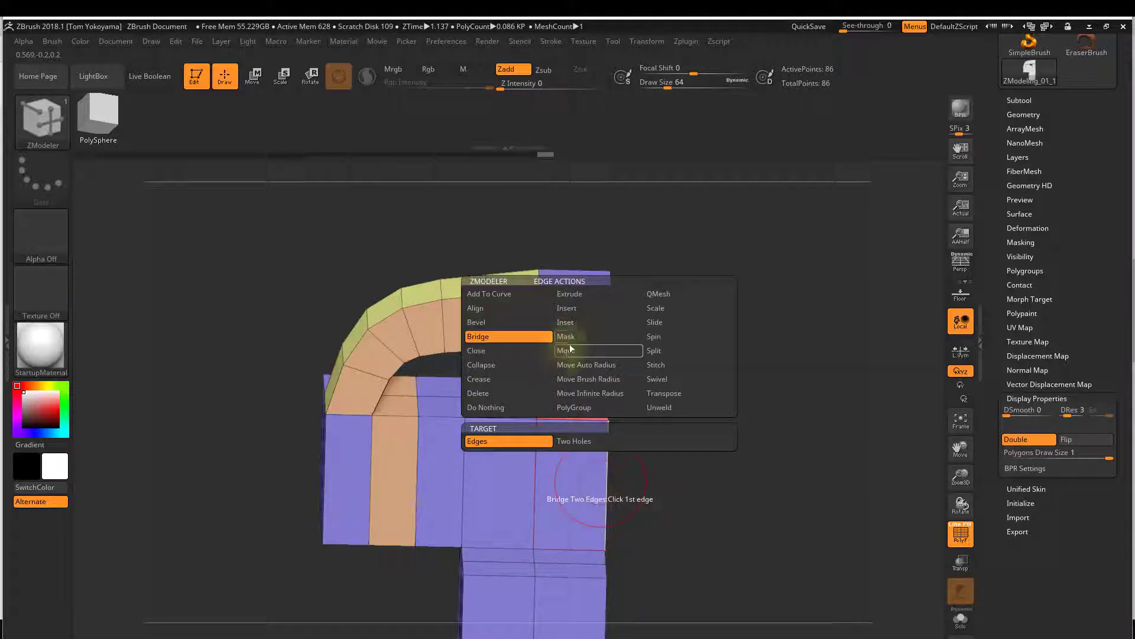
Step: Insert an edge loop in the column
click(583, 308)
click(606, 458)
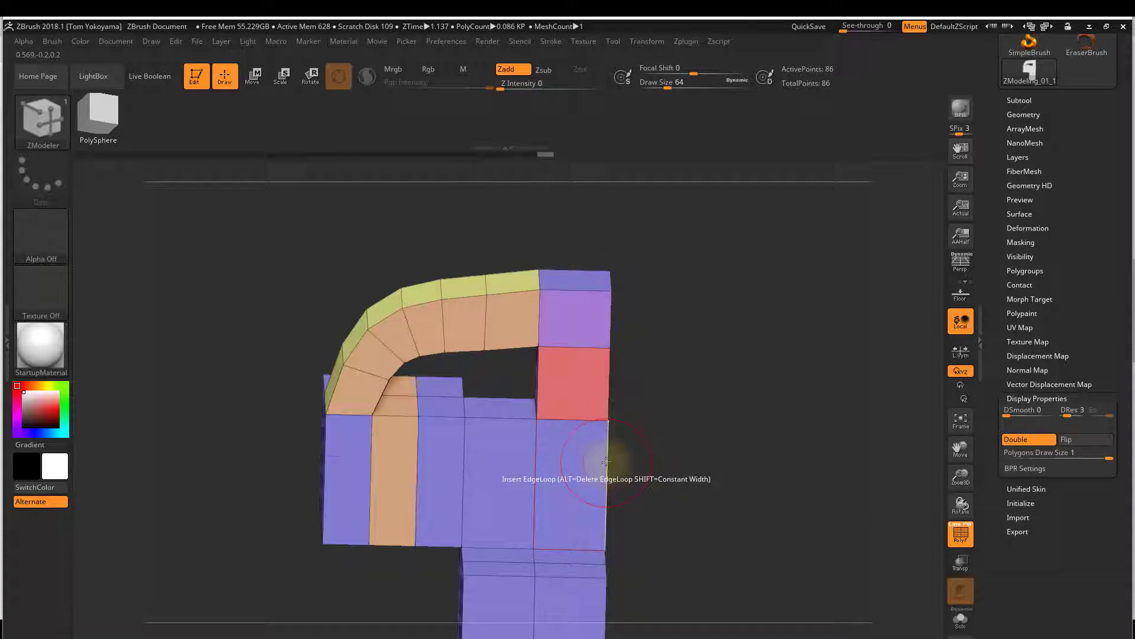
mouse_move(663, 420)
mouse_down()
mouse_move(690, 375)
mouse_move(750, 375)
mouse_move(800, 406)
mouse_up()
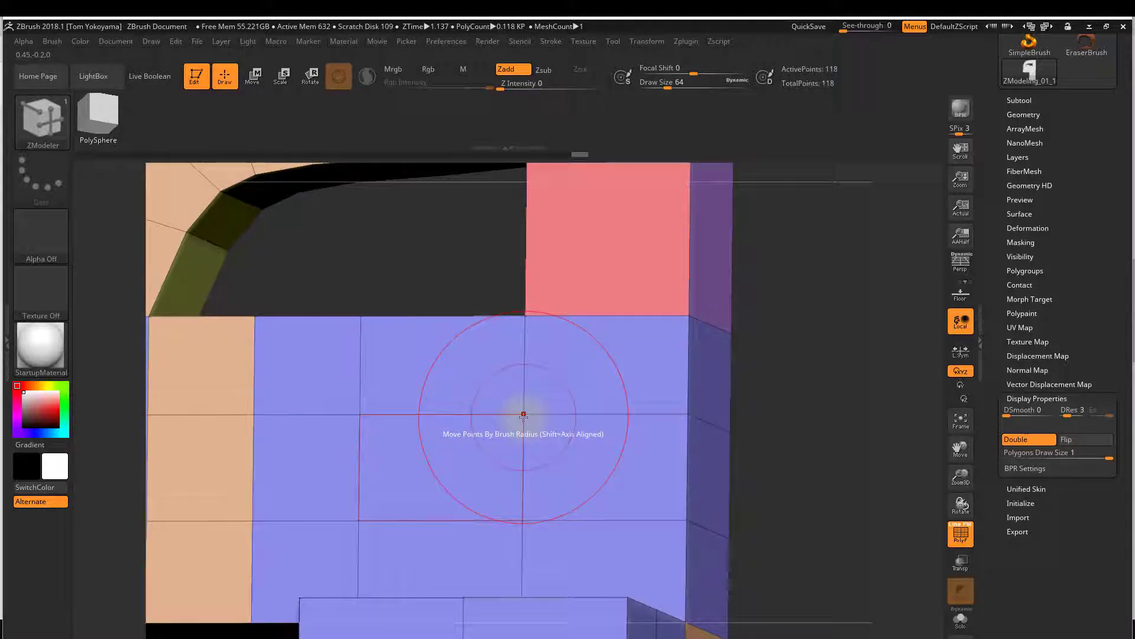
Step: Use the Move point action to pull a vertex up, bending its edges
key(space)
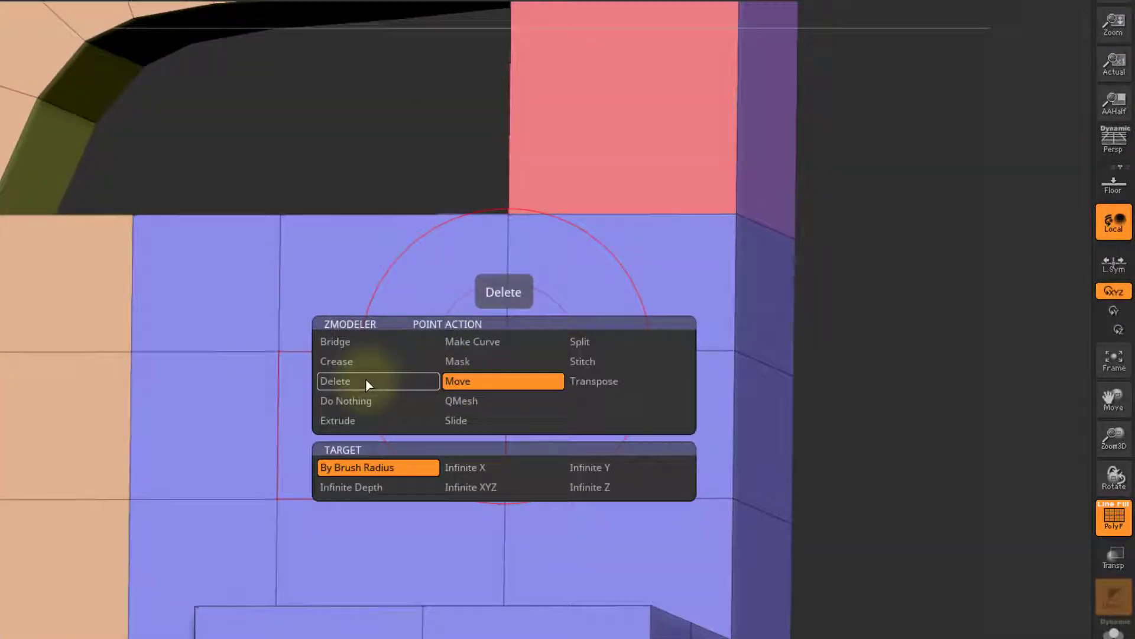
click(467, 385)
mouse_move(507, 349)
mouse_down()
mouse_move(435, 312)
mouse_move(504, 323)
mouse_up()
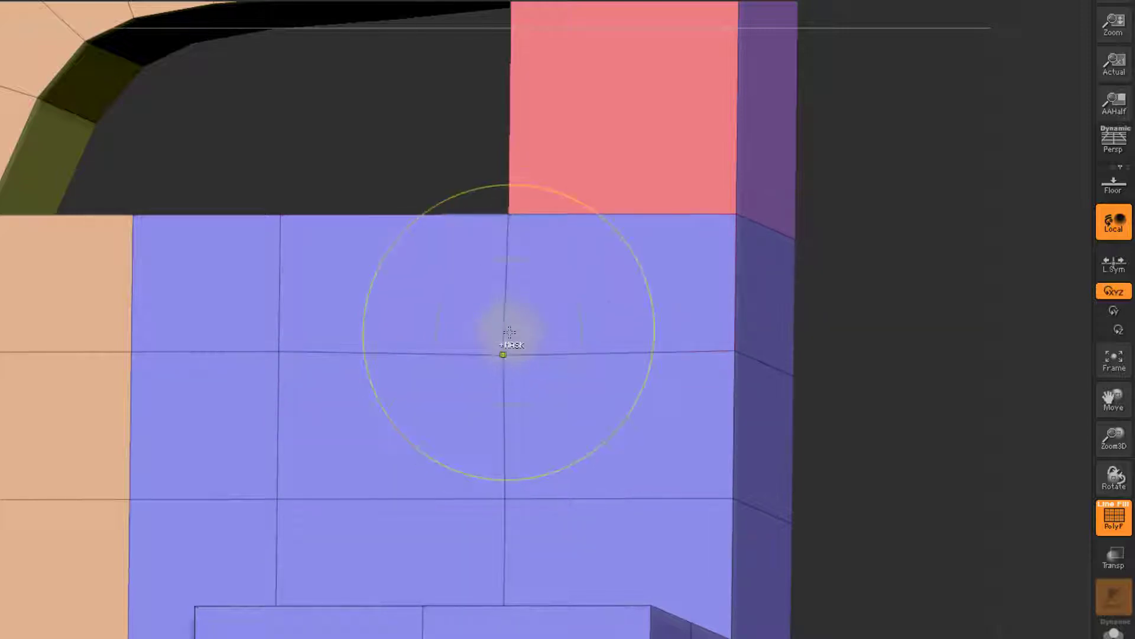
Step: Delete the centre vertex of the front face, leaving a diamond-shaped opening
key(space)
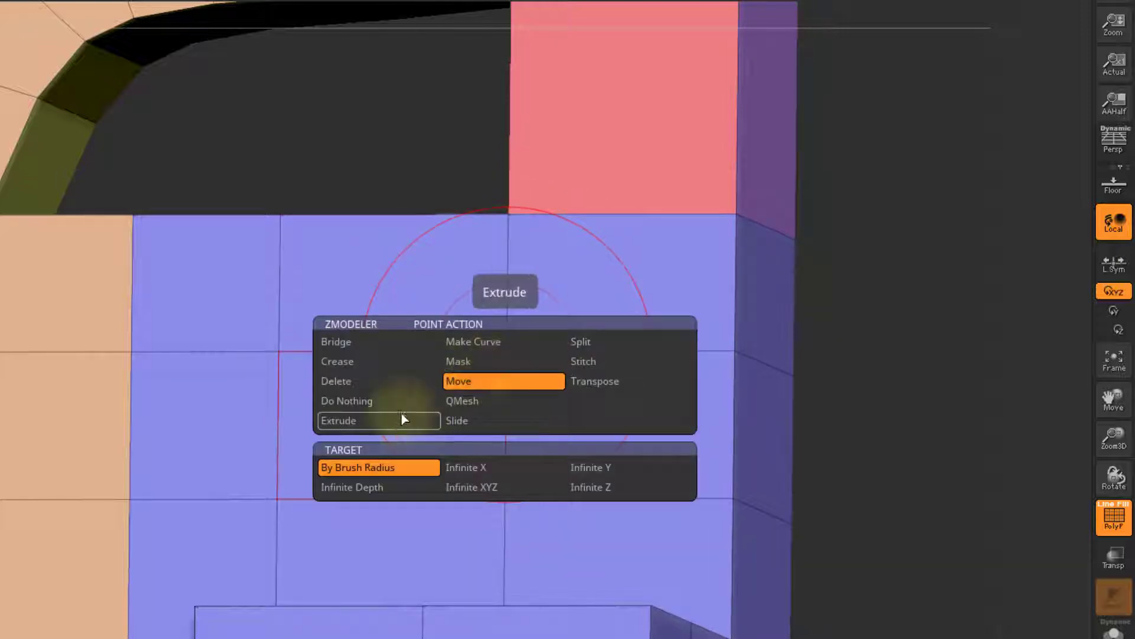
click(385, 381)
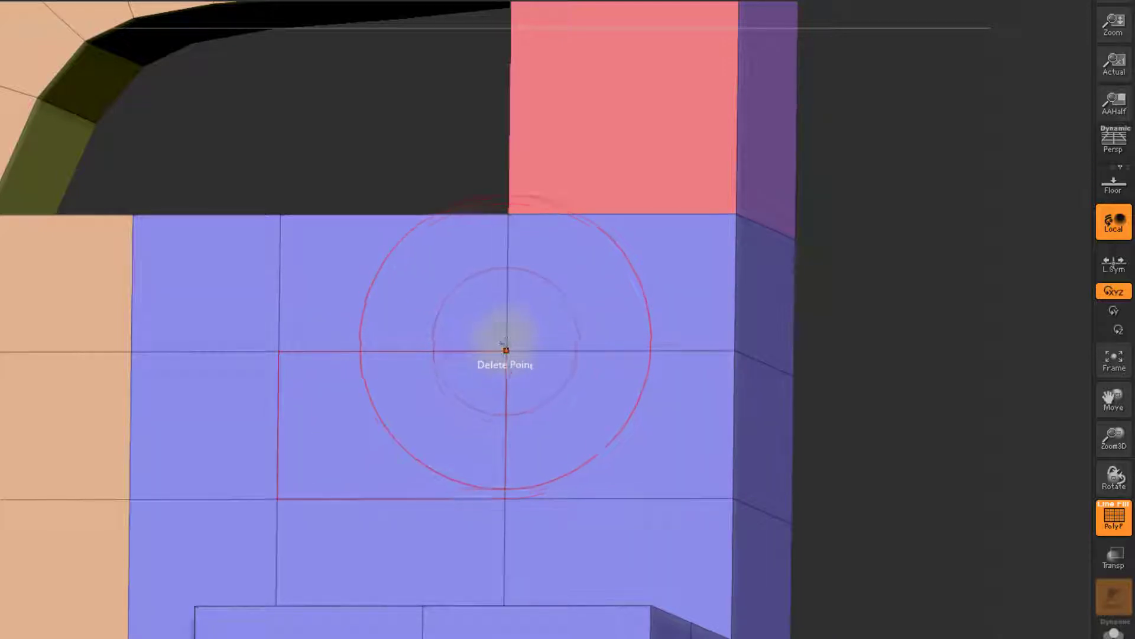
click(508, 346)
drag(831, 246, 811, 300)
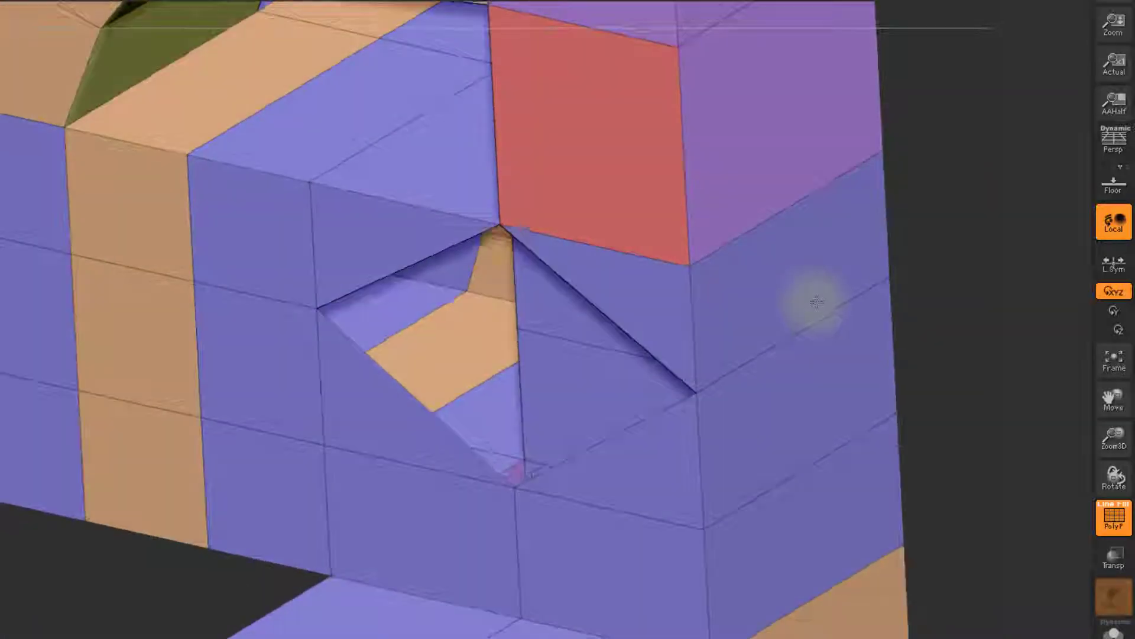
drag(755, 331, 724, 316)
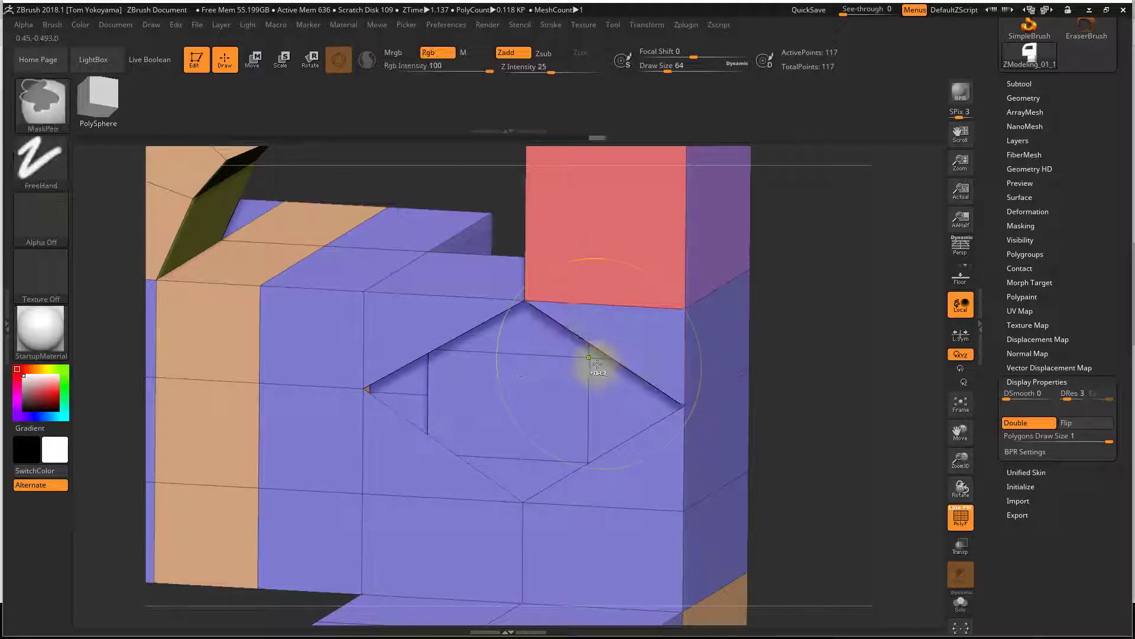
Step: Undo the vertex deletion, try sliding the centre vertex, and undo the slide
key(ctrl+z)
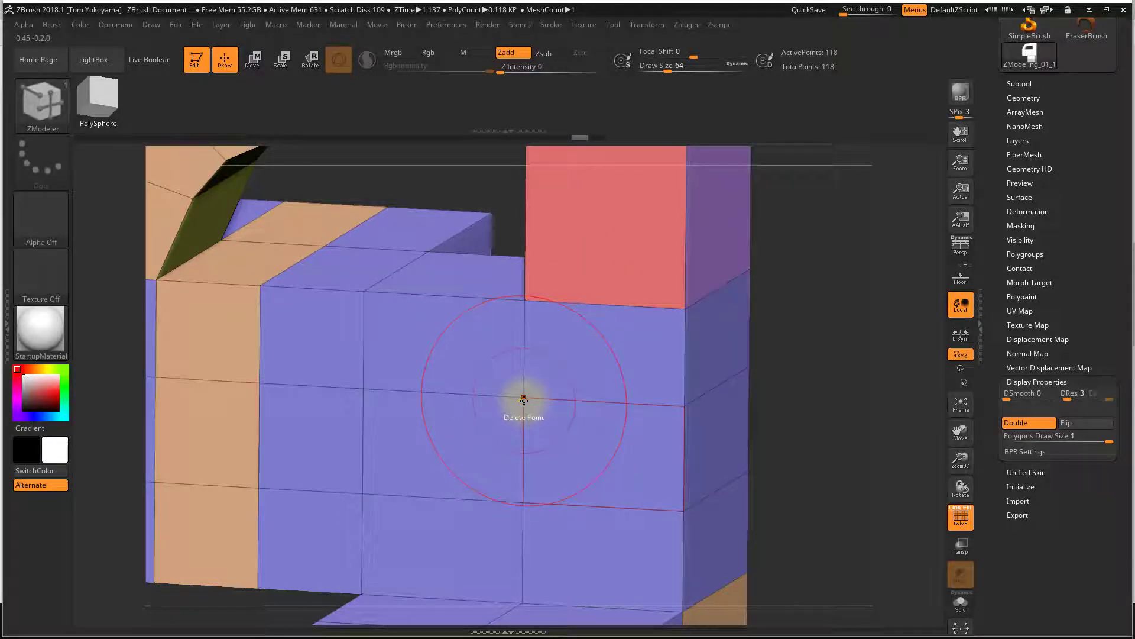
key(space)
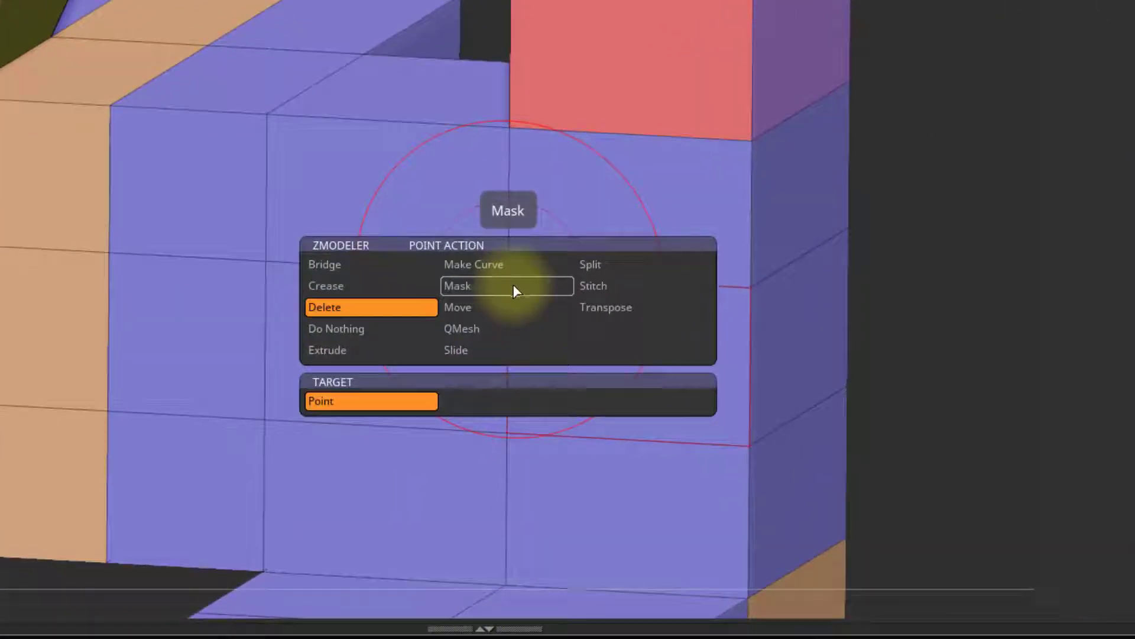
click(471, 355)
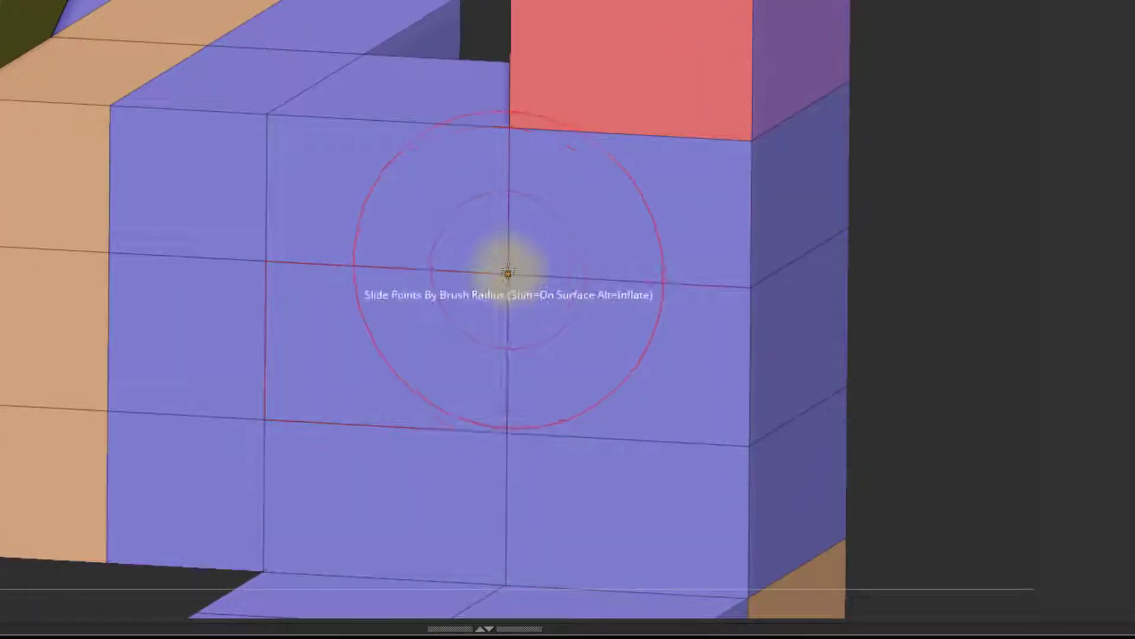
mouse_move(508, 271)
mouse_down()
mouse_move(614, 279)
mouse_move(423, 286)
mouse_move(585, 292)
mouse_move(413, 279)
mouse_up()
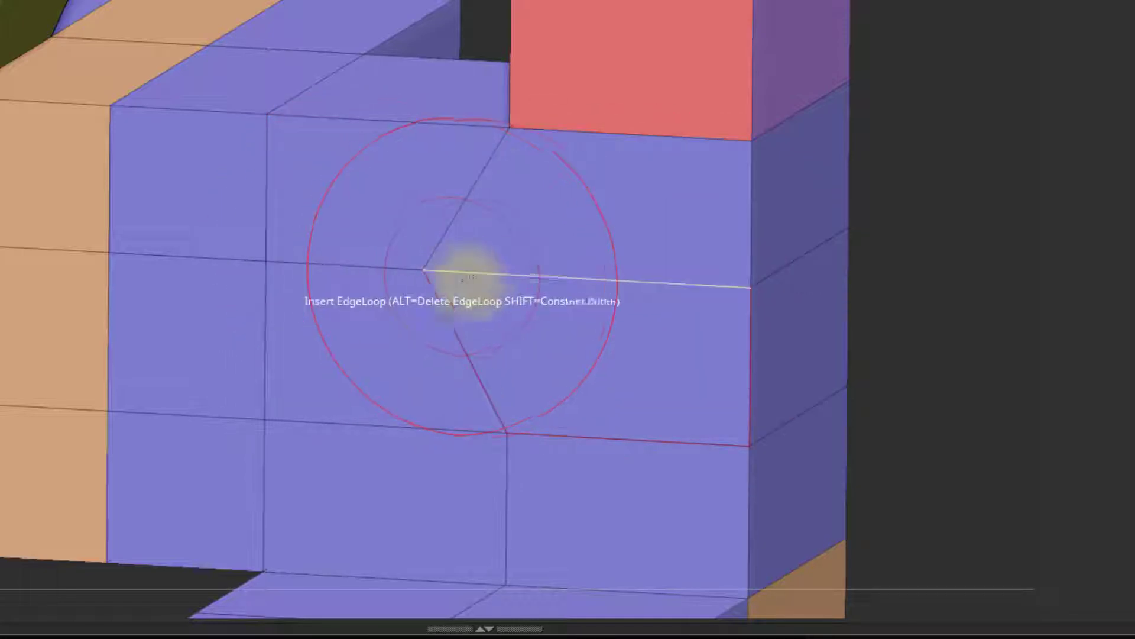
key(ctrl+z)
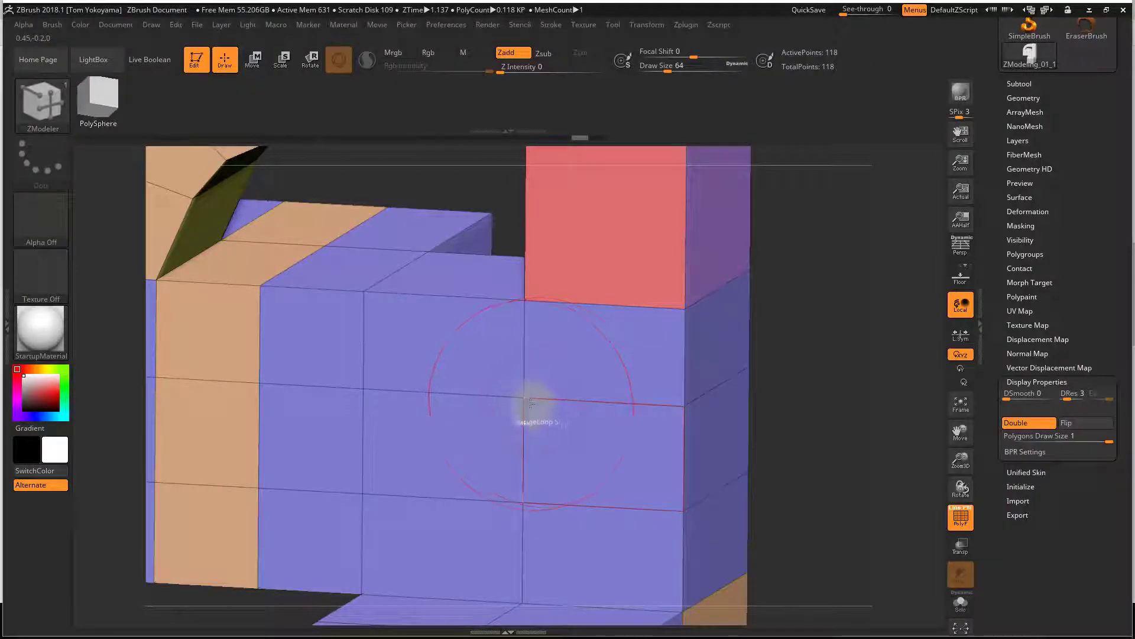
Step: Split the centre vertex and drag it open into an octagonal polygon
key(space)
click(620, 383)
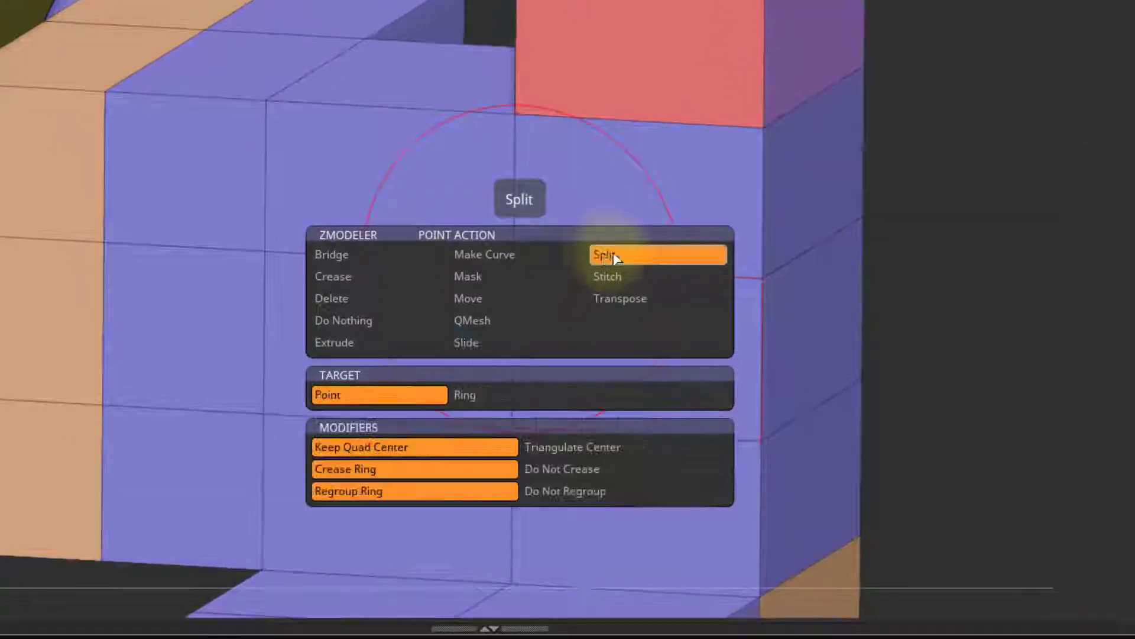
click(516, 266)
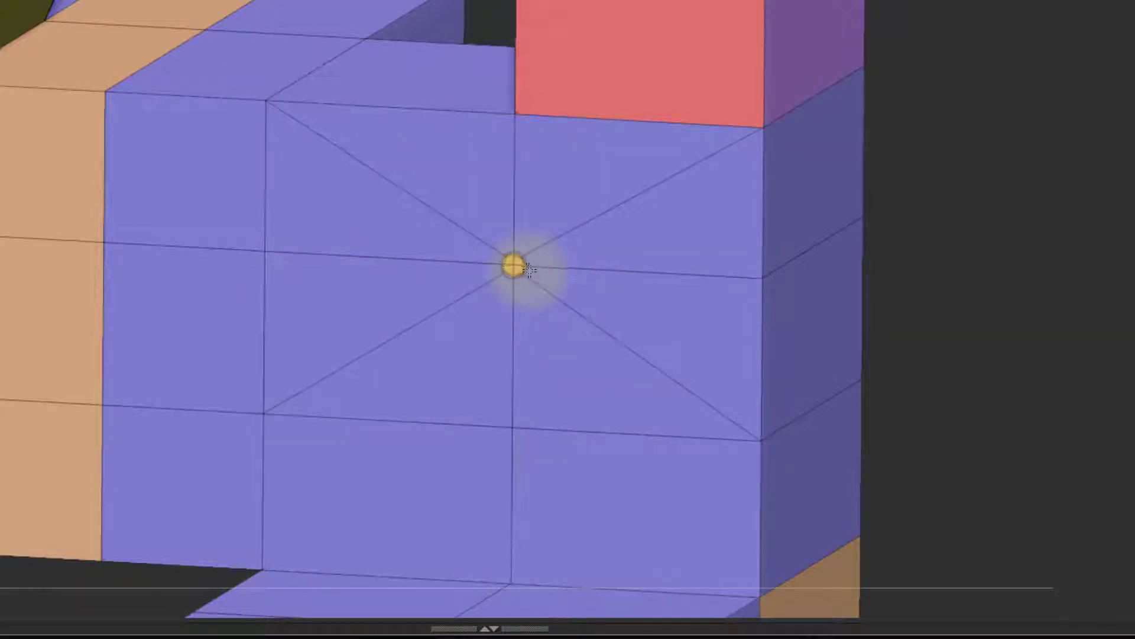
drag(530, 270, 628, 290)
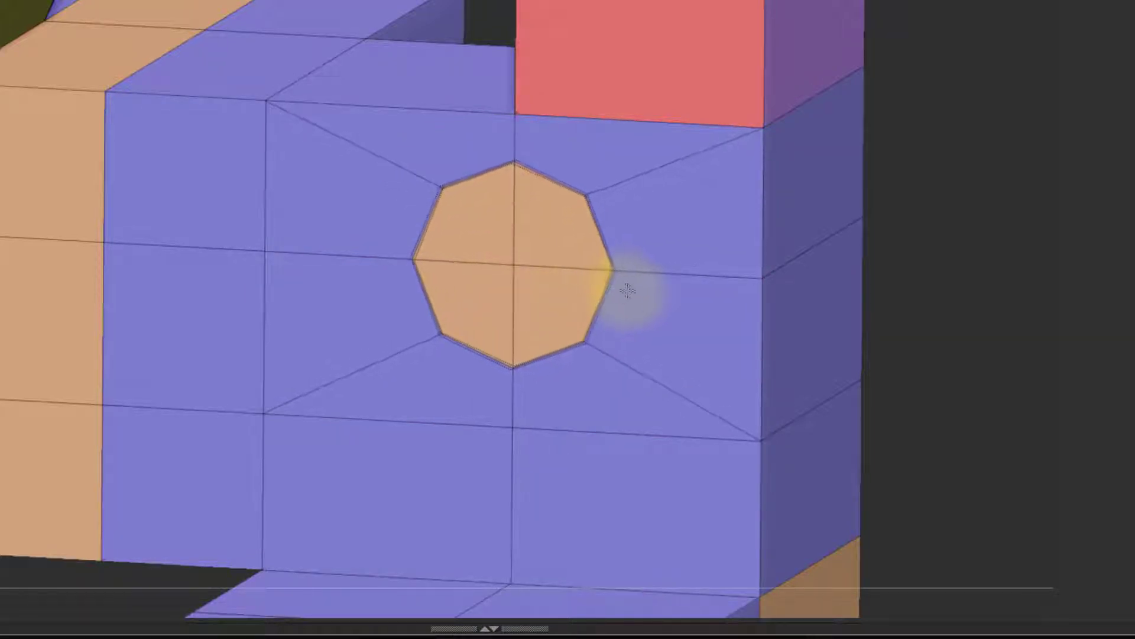
mouse_move(628, 290)
mouse_down()
mouse_move(600, 281)
mouse_move(621, 287)
mouse_move(609, 204)
mouse_up()
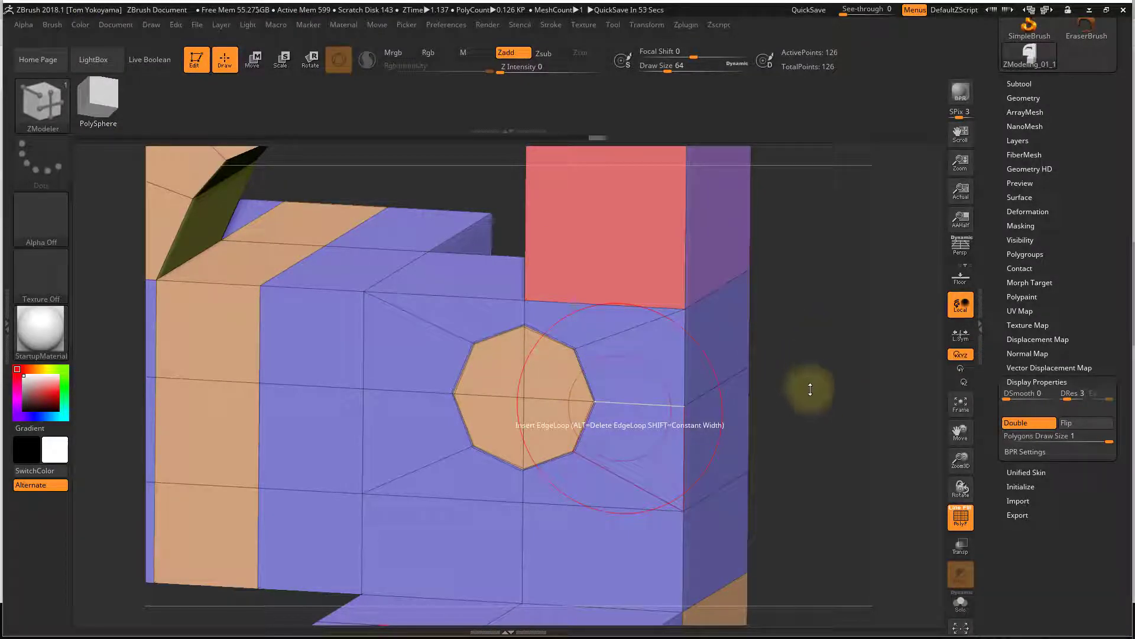
mouse_move(819, 397)
mouse_down()
mouse_move(816, 387)
mouse_move(818, 418)
mouse_move(750, 322)
mouse_move(784, 343)
mouse_move(773, 355)
mouse_move(707, 286)
mouse_move(763, 366)
mouse_up()
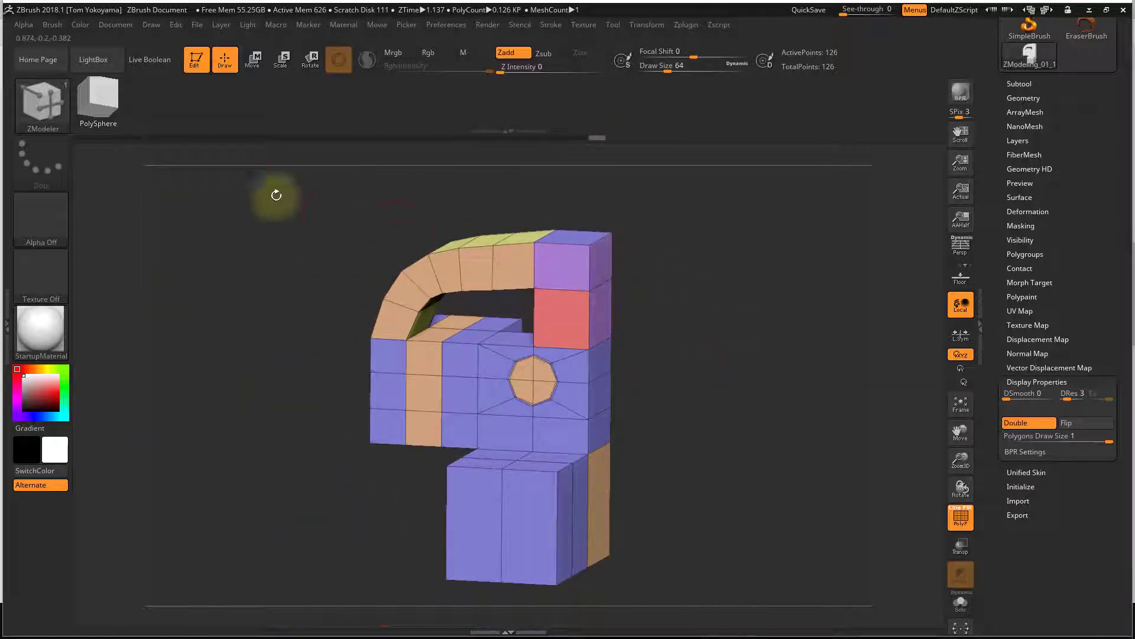
Step: Switch to the Move Topological brush
click(50, 114)
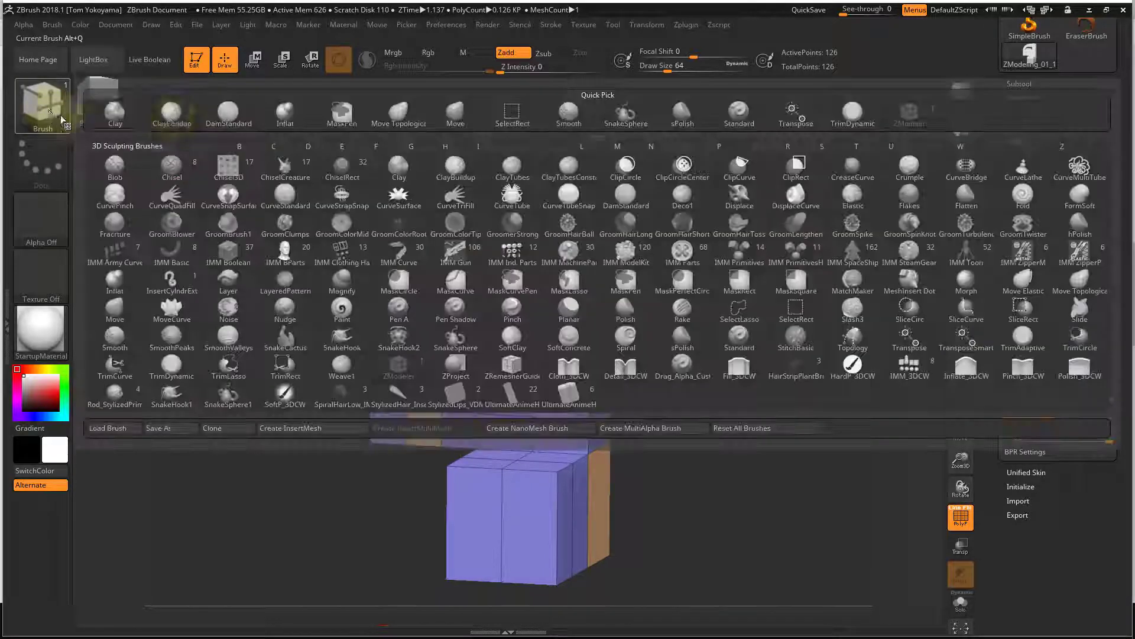
click(453, 112)
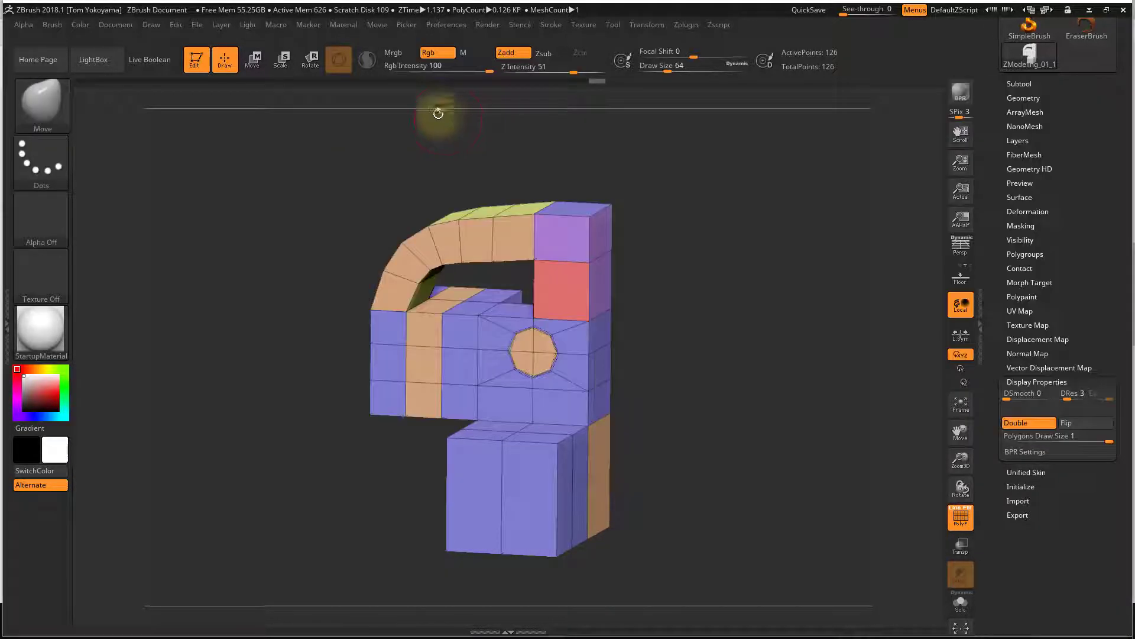
click(41, 109)
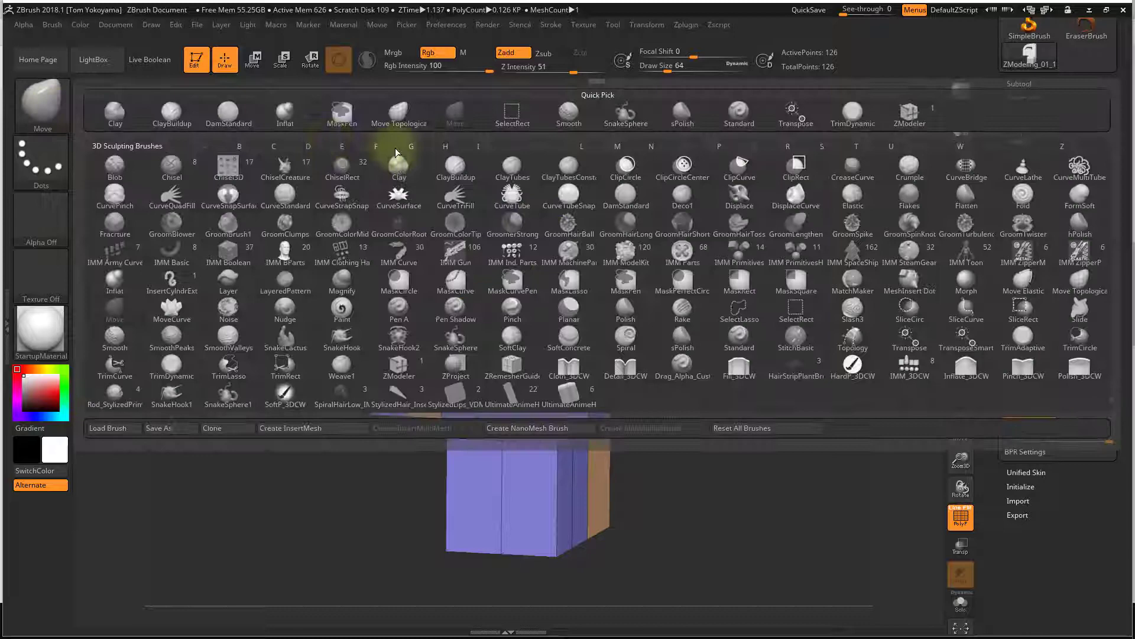
click(395, 114)
mouse_move(706, 271)
mouse_down()
mouse_move(705, 299)
mouse_move(755, 246)
mouse_move(756, 278)
mouse_move(767, 268)
mouse_move(751, 332)
mouse_move(651, 267)
mouse_move(621, 284)
mouse_move(659, 264)
mouse_up()
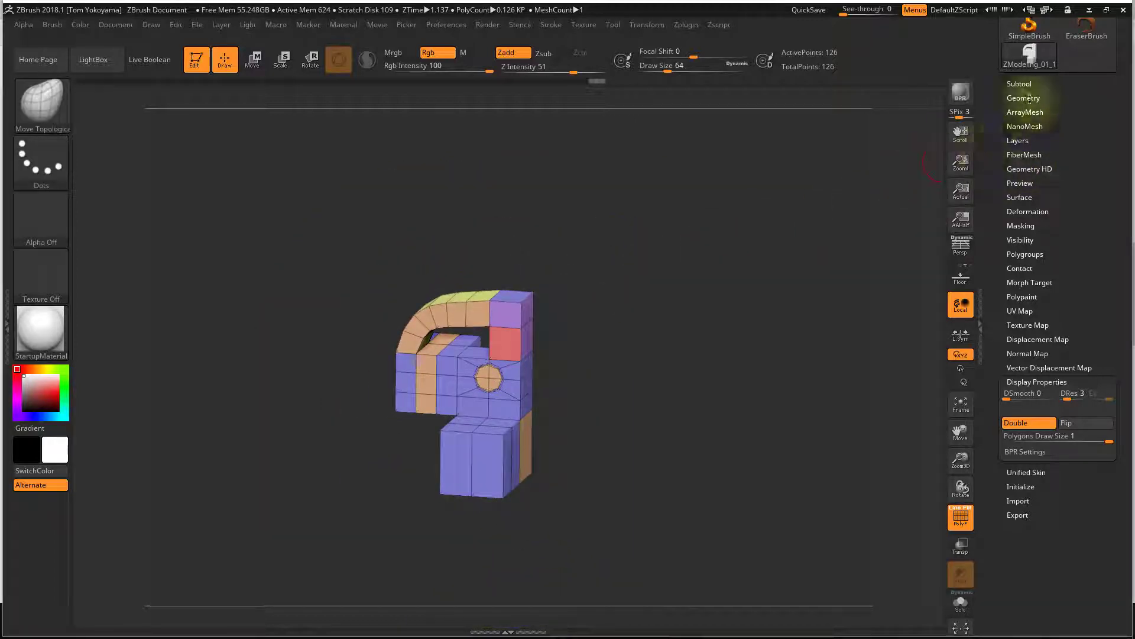
Step: Append the star PolyMesh3D as a new subtool
click(1023, 83)
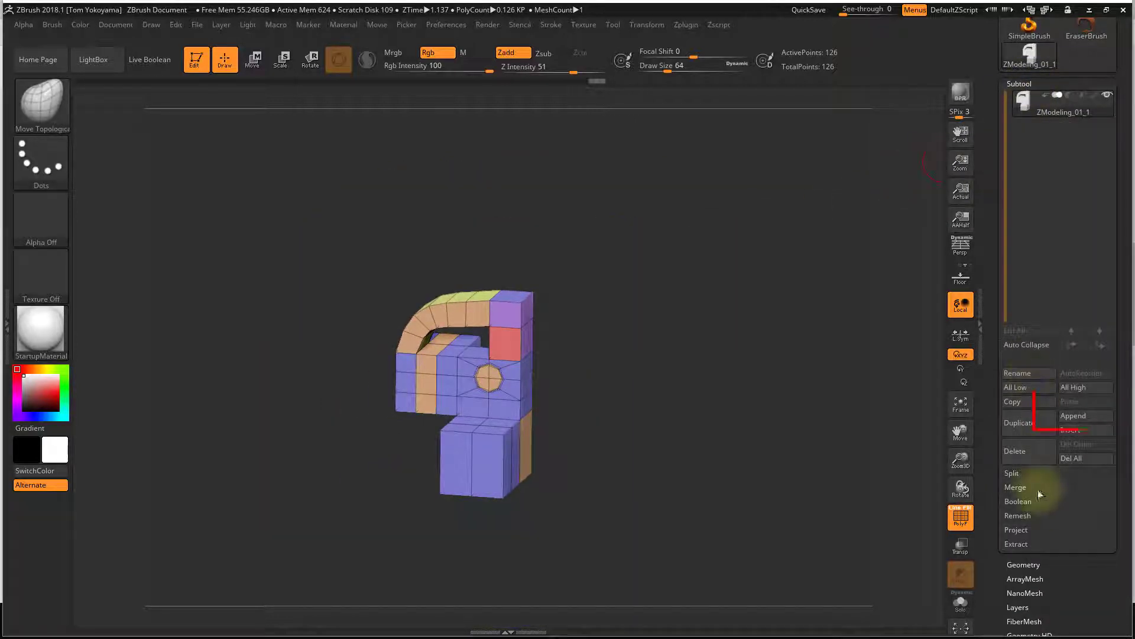
click(1088, 416)
click(734, 359)
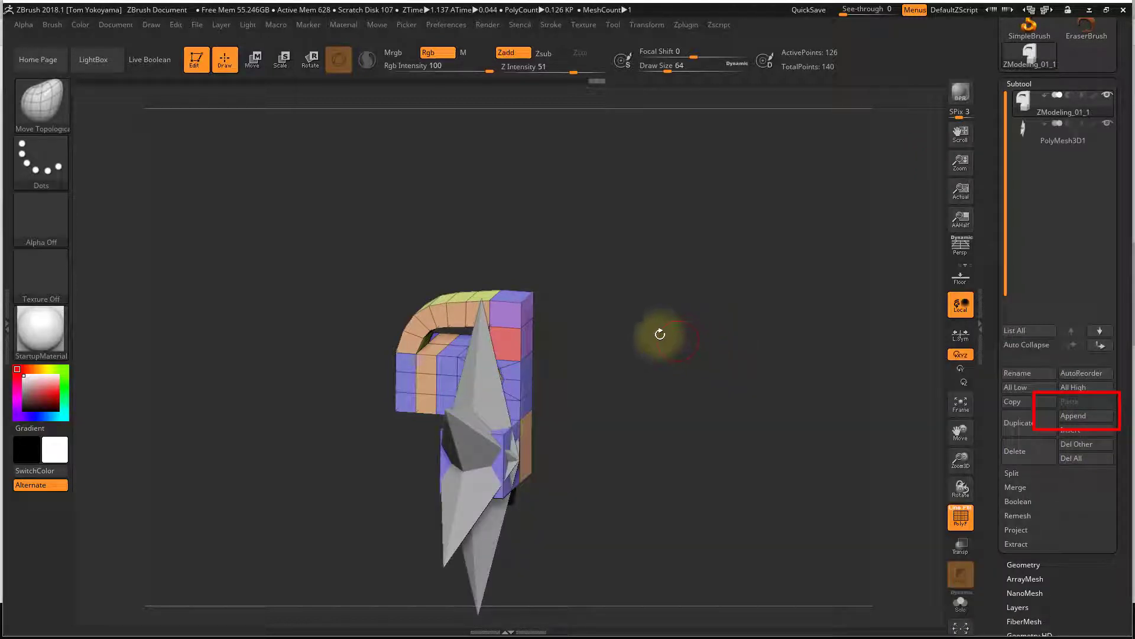
drag(660, 334, 787, 299)
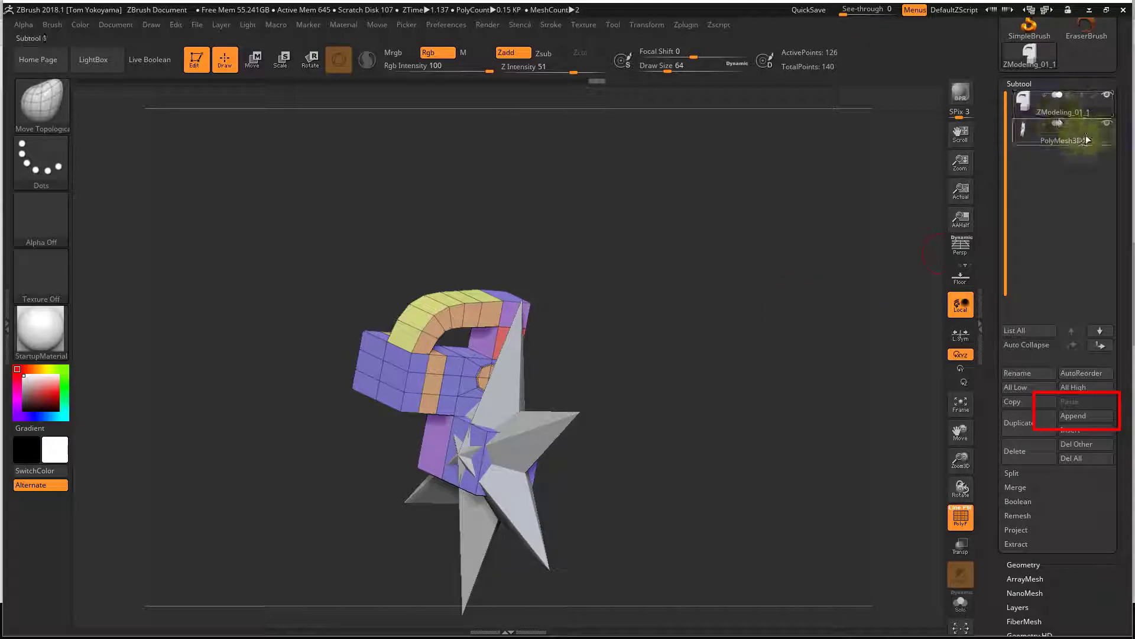
mouse_move(710, 267)
mouse_down()
mouse_move(629, 330)
mouse_move(874, 198)
mouse_up()
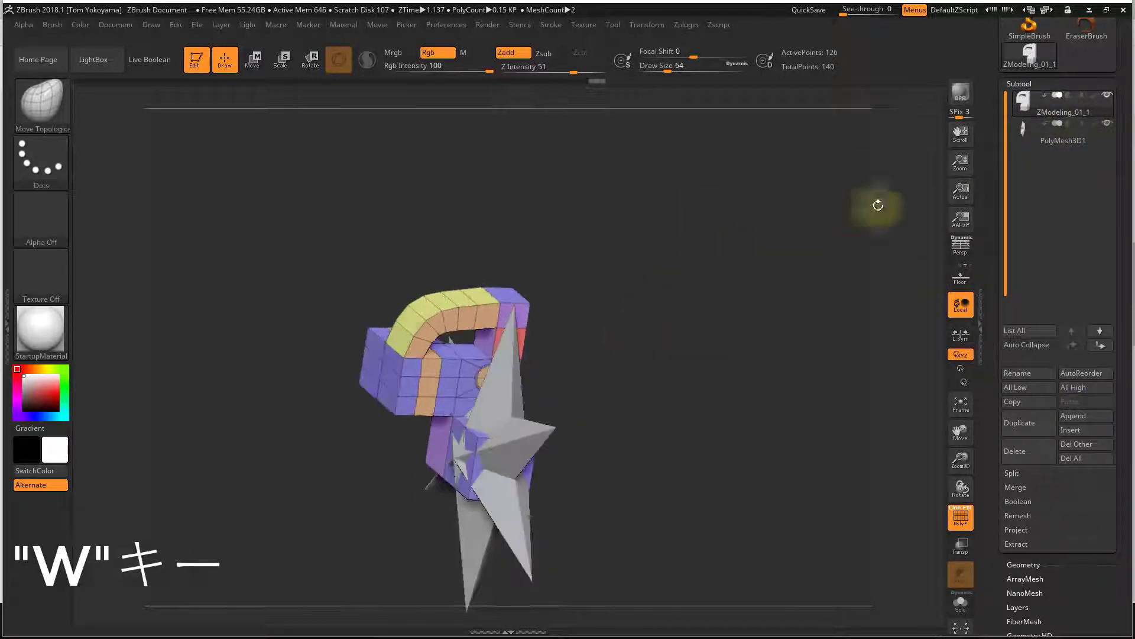
Step: Select the star subtool and move it with the gizmo to the right of the block
click(1103, 141)
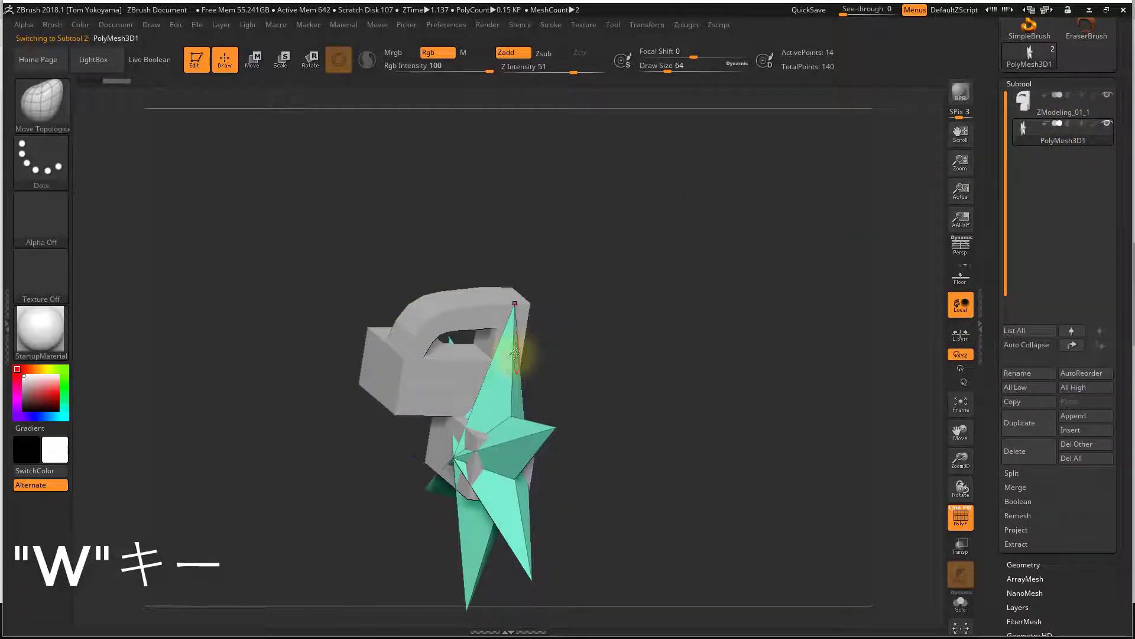
key(w)
drag(421, 456, 538, 458)
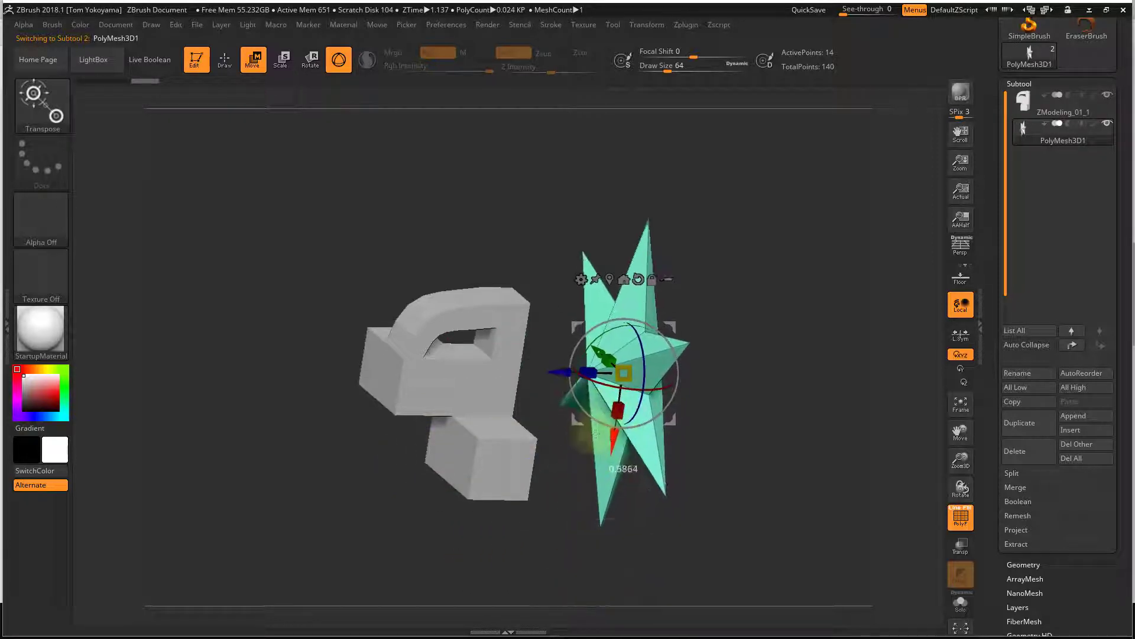
drag(761, 317, 664, 368)
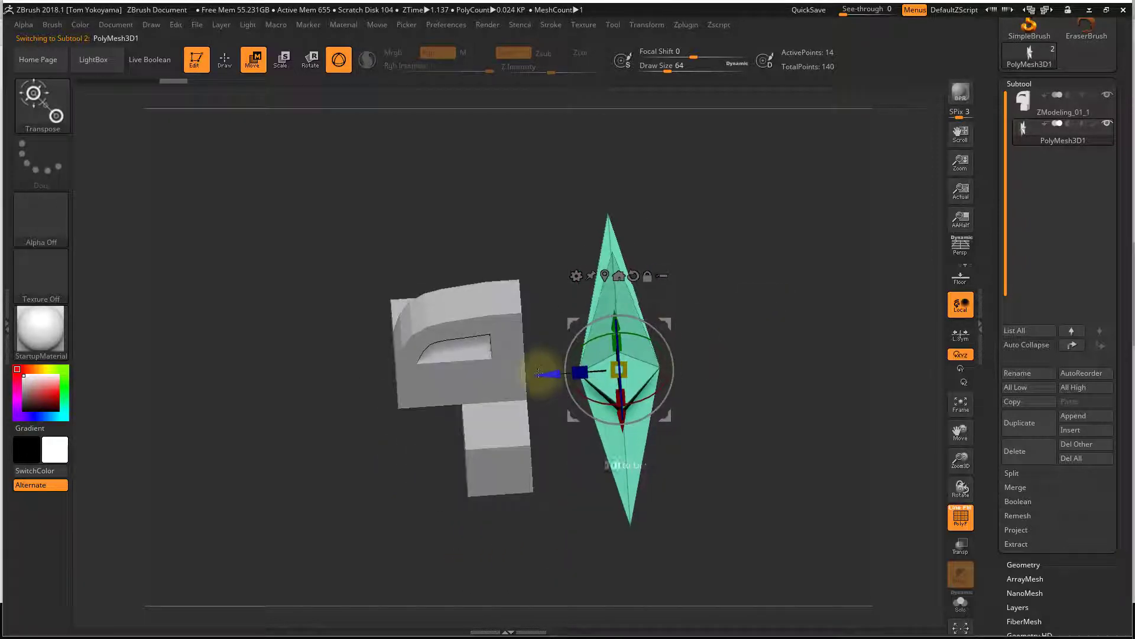
mouse_move(629, 299)
mouse_down()
mouse_move(719, 371)
mouse_move(717, 358)
mouse_up()
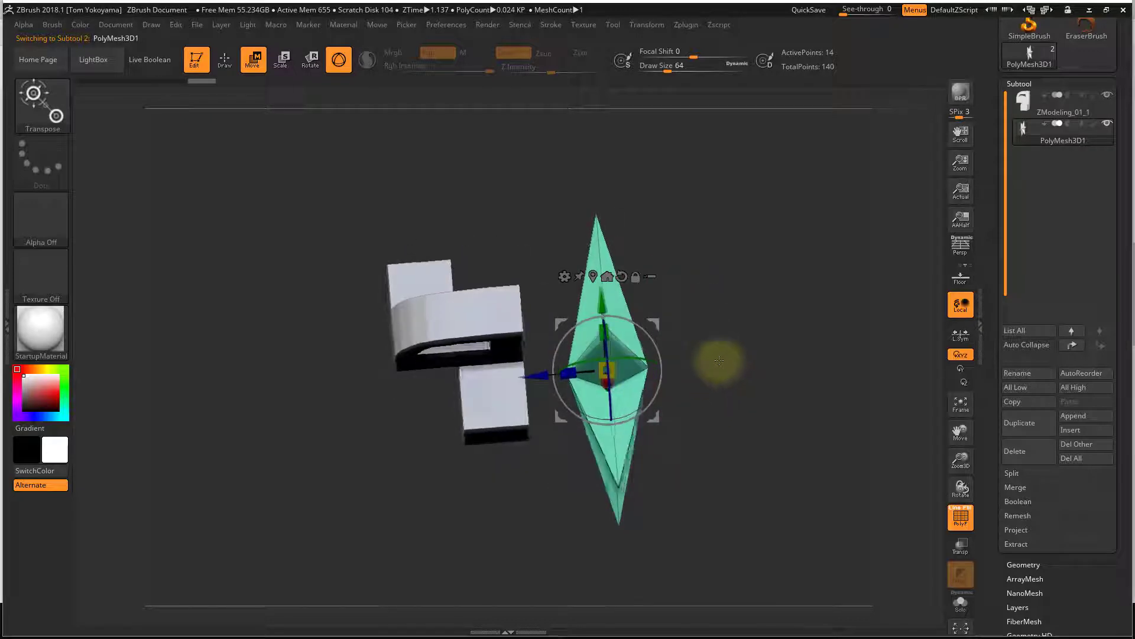
mouse_move(641, 223)
mouse_down()
mouse_move(707, 331)
mouse_move(742, 330)
mouse_move(690, 274)
mouse_move(633, 263)
mouse_up()
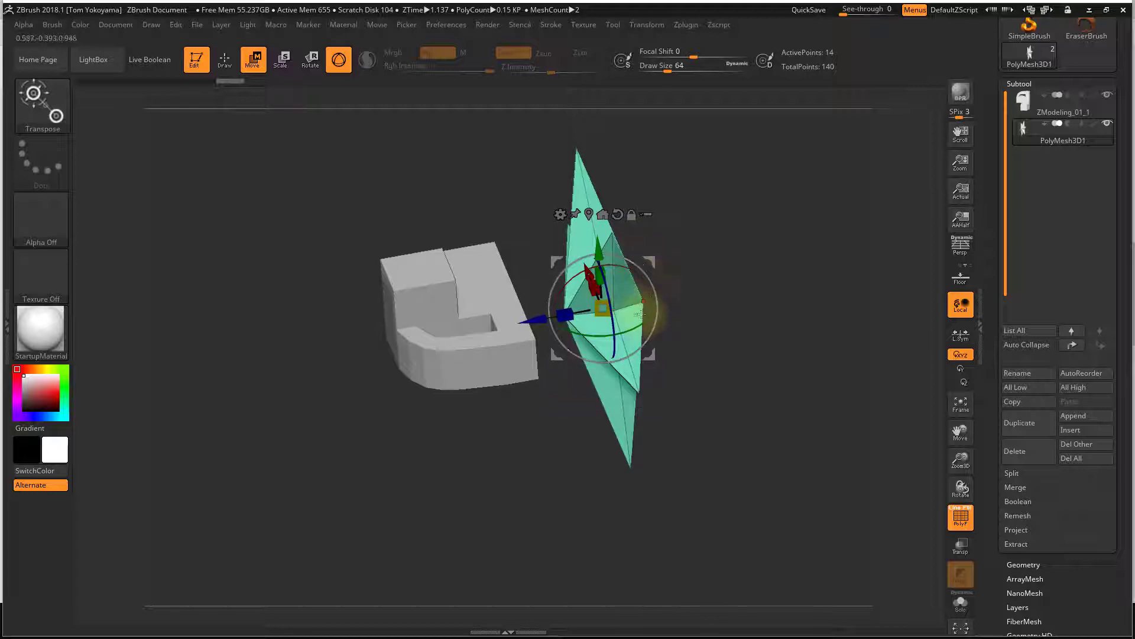
drag(650, 320, 671, 317)
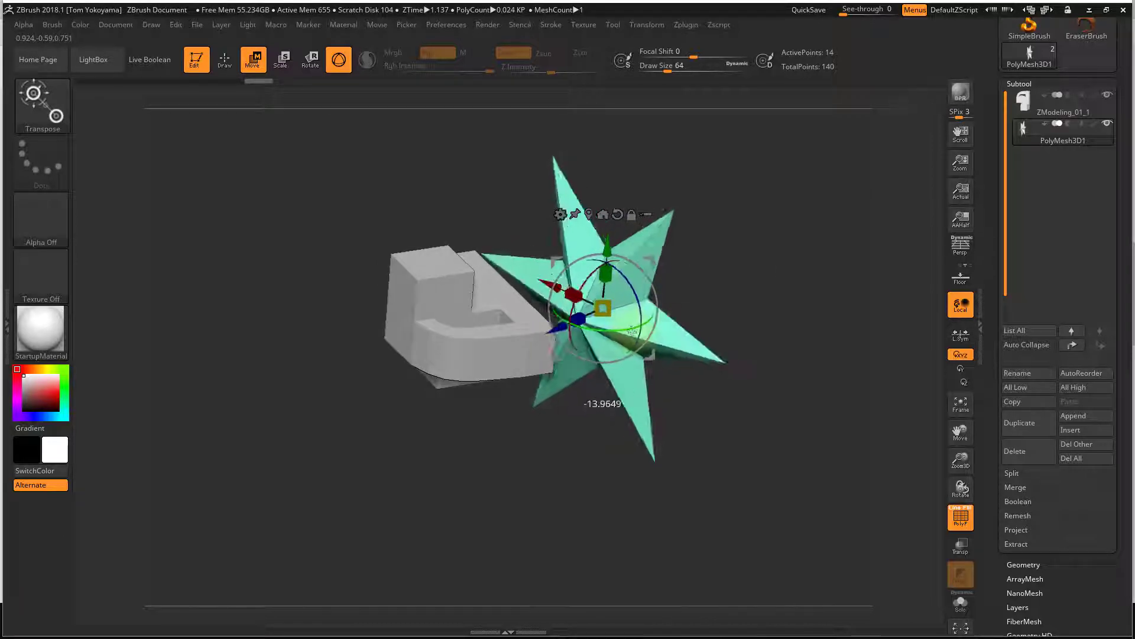
mouse_move(733, 279)
mouse_down()
mouse_move(750, 282)
mouse_move(735, 266)
mouse_up()
Step: Select the ZModeling_01_1 block subtool and merge the star down into it, confirming the warning
click(1103, 107)
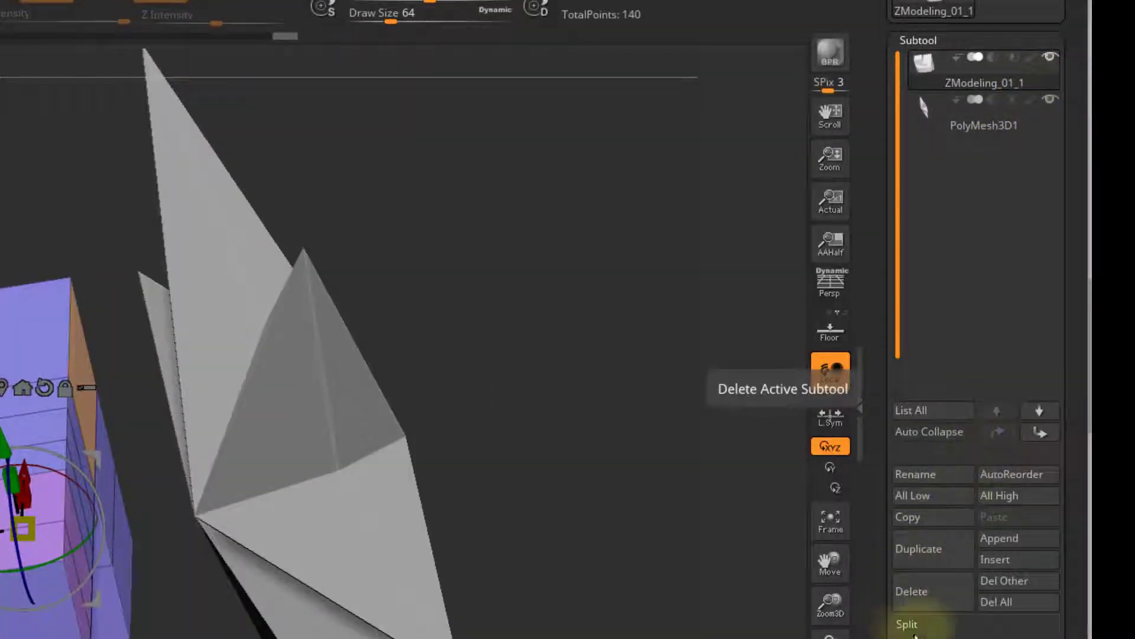
click(925, 577)
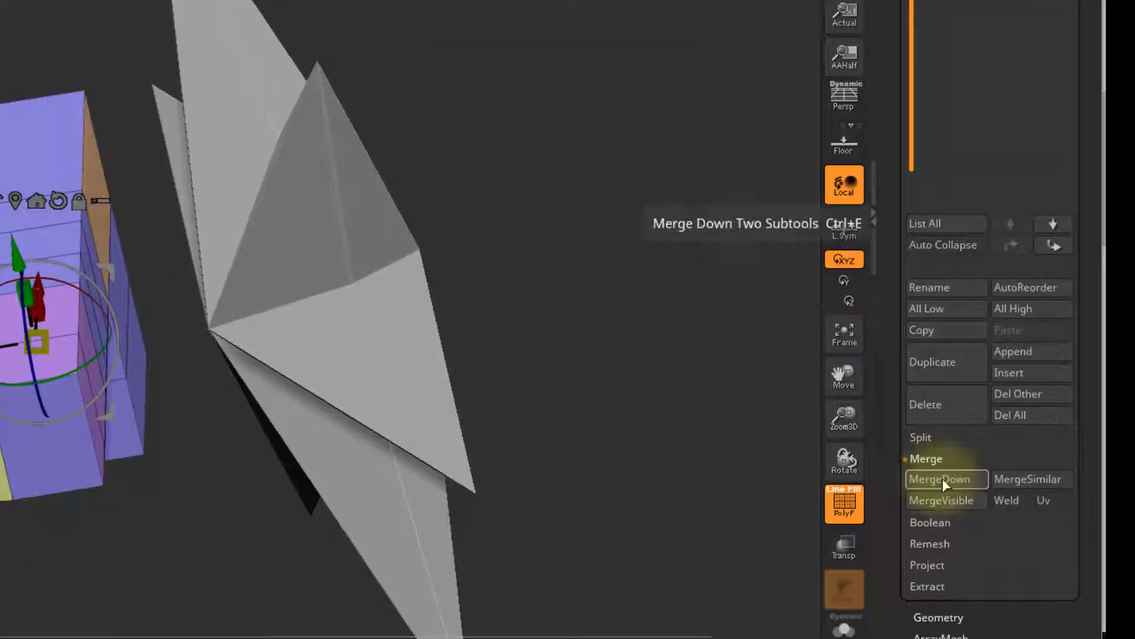
click(944, 481)
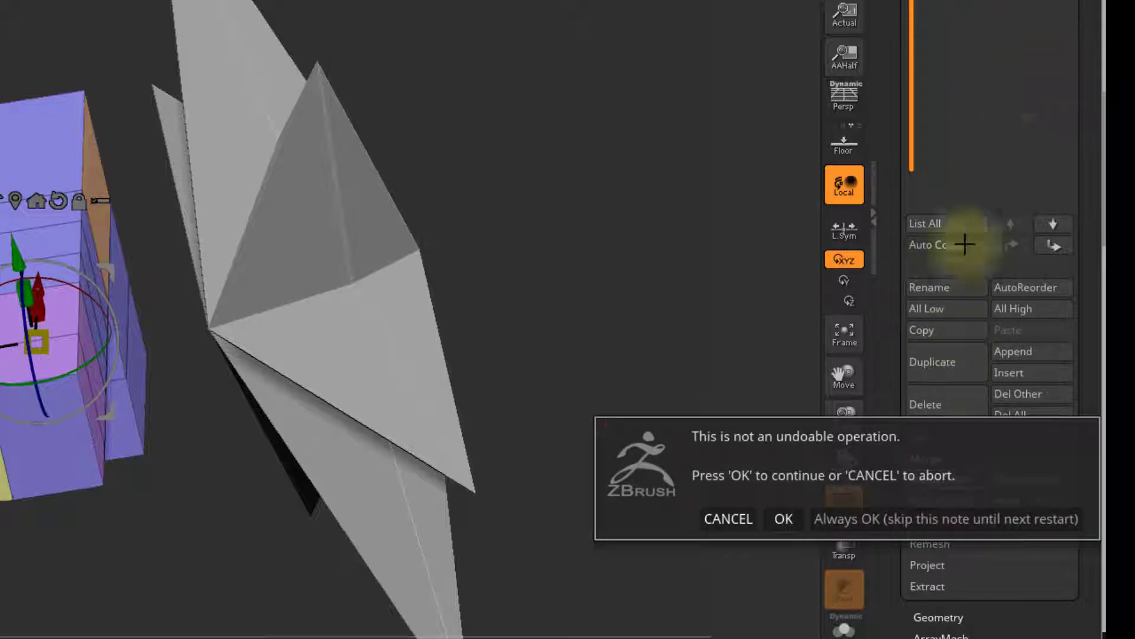
click(975, 519)
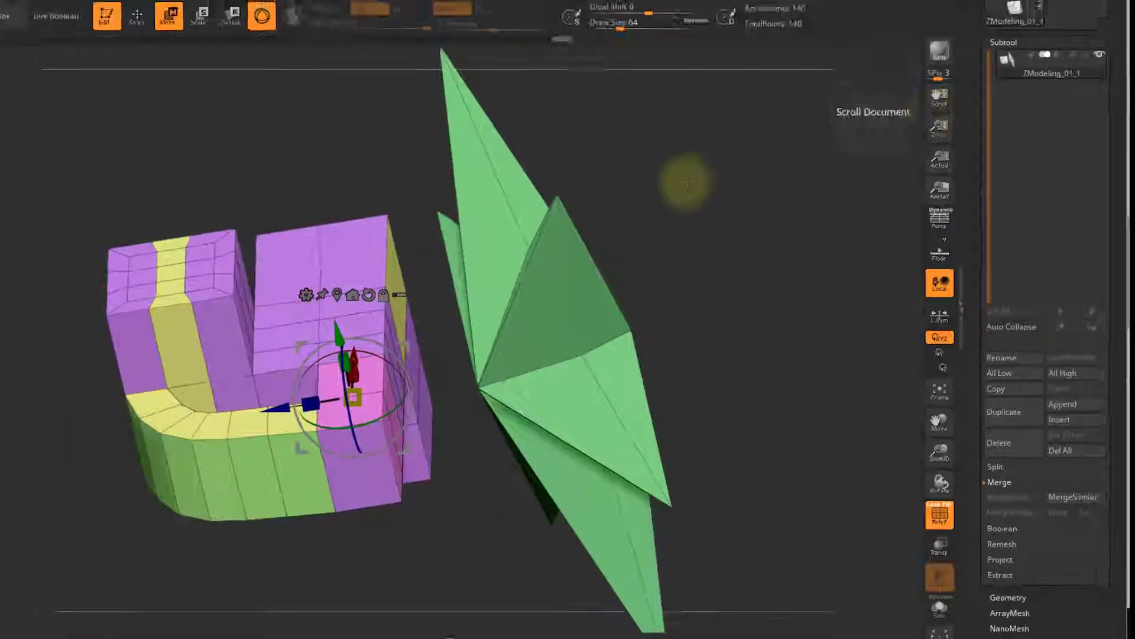
mouse_move(684, 177)
mouse_down()
mouse_move(761, 286)
mouse_move(732, 223)
mouse_up()
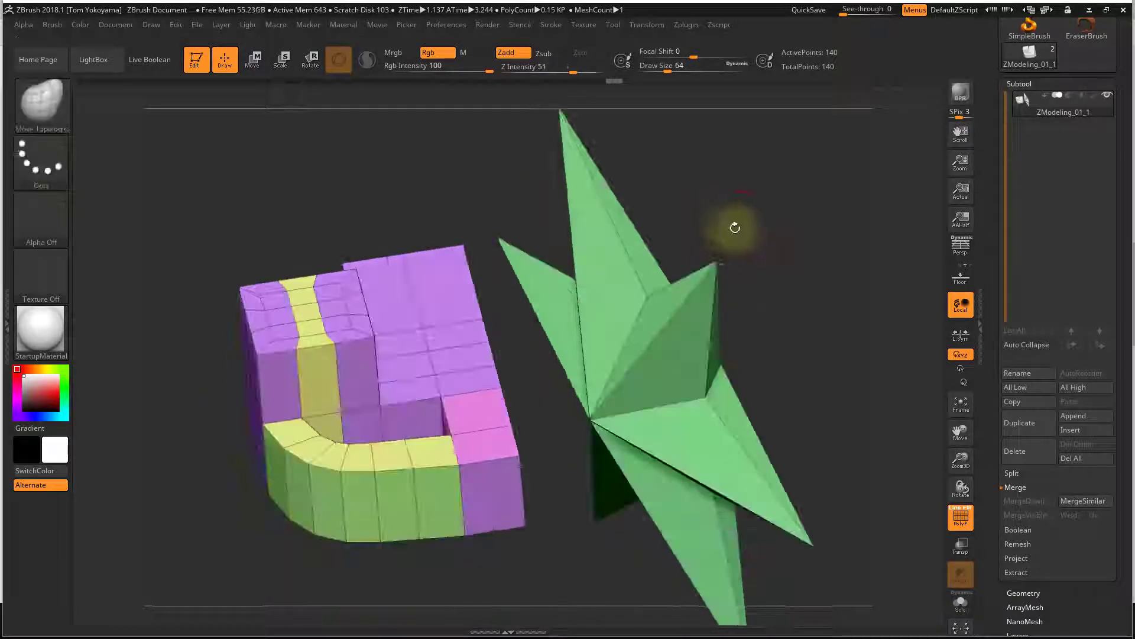
click(66, 106)
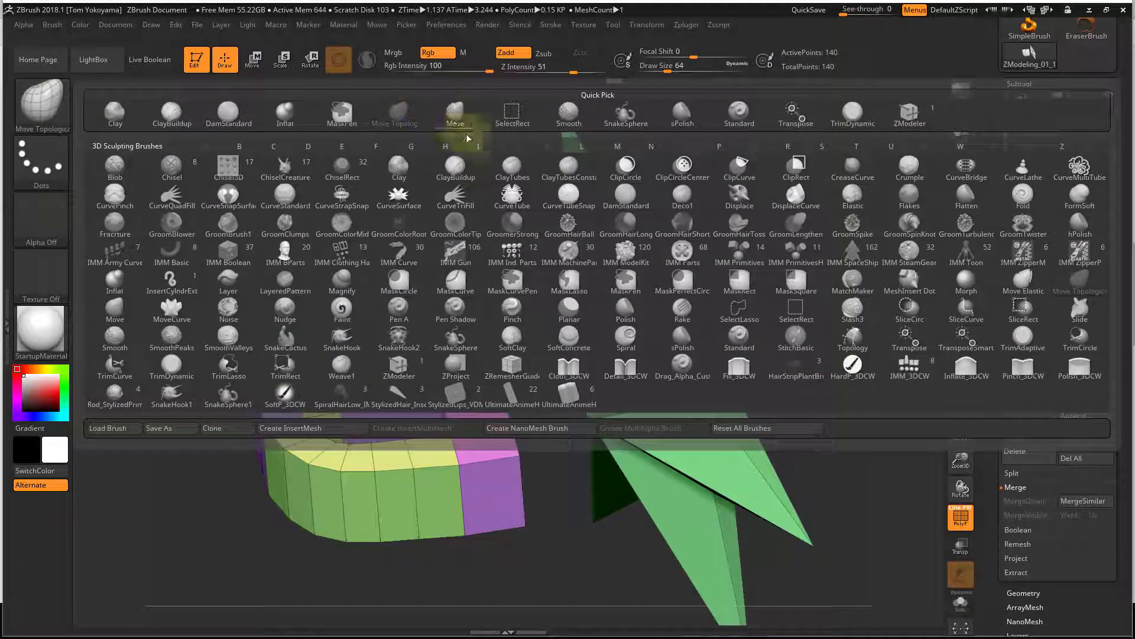
Step: Switch to the Move brush and set its draw size to 187
click(456, 112)
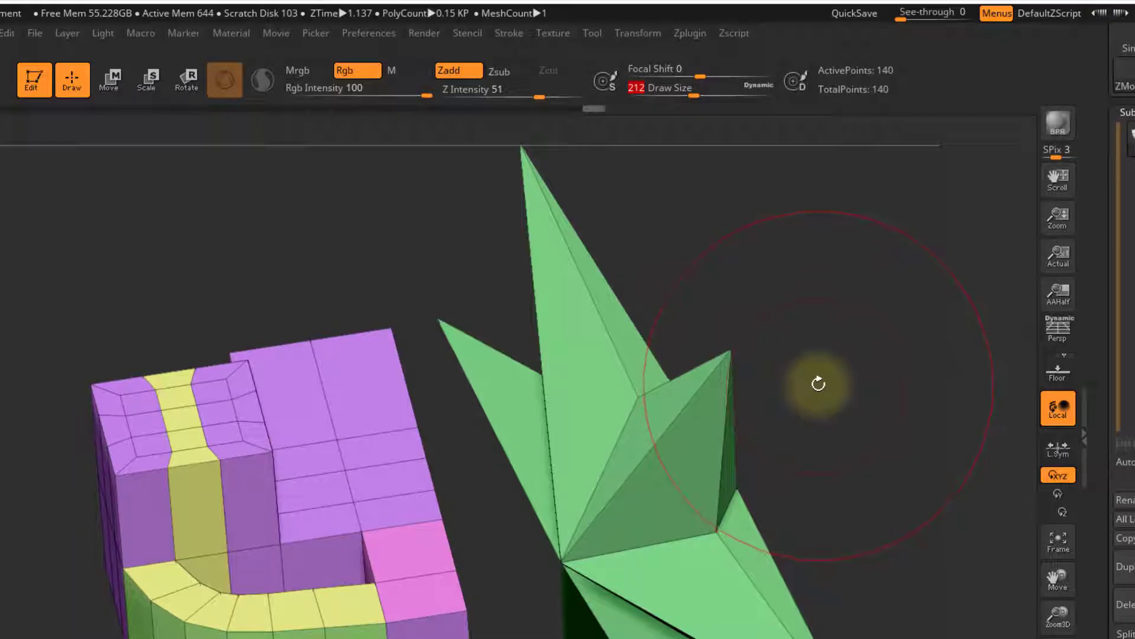
key(s)
drag(815, 388, 789, 393)
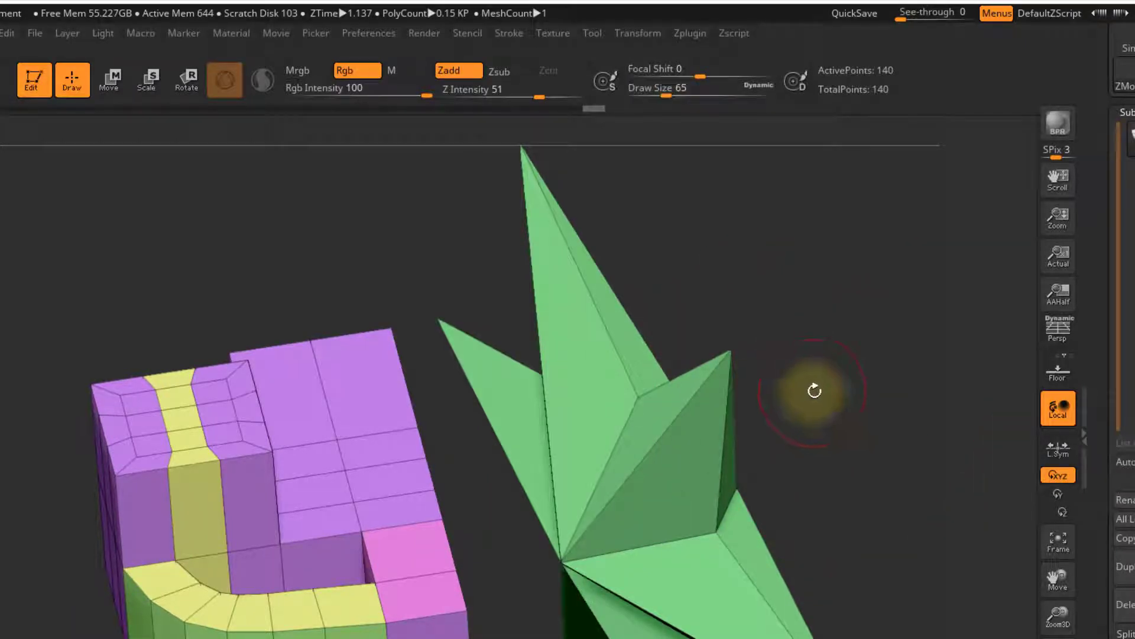
key(space)
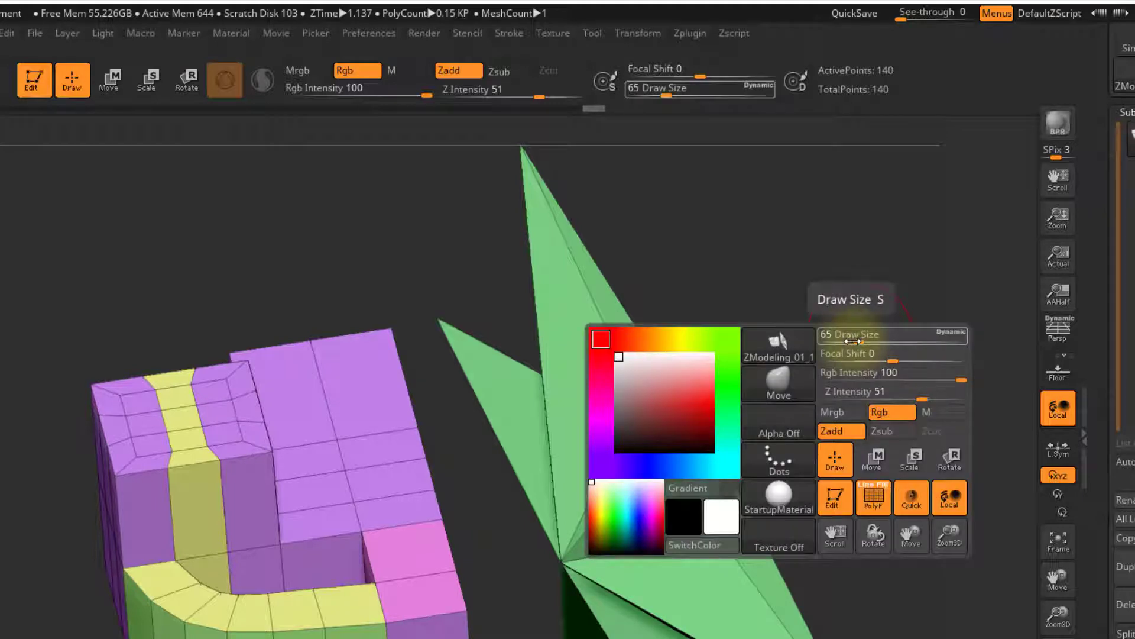
drag(850, 336, 941, 353)
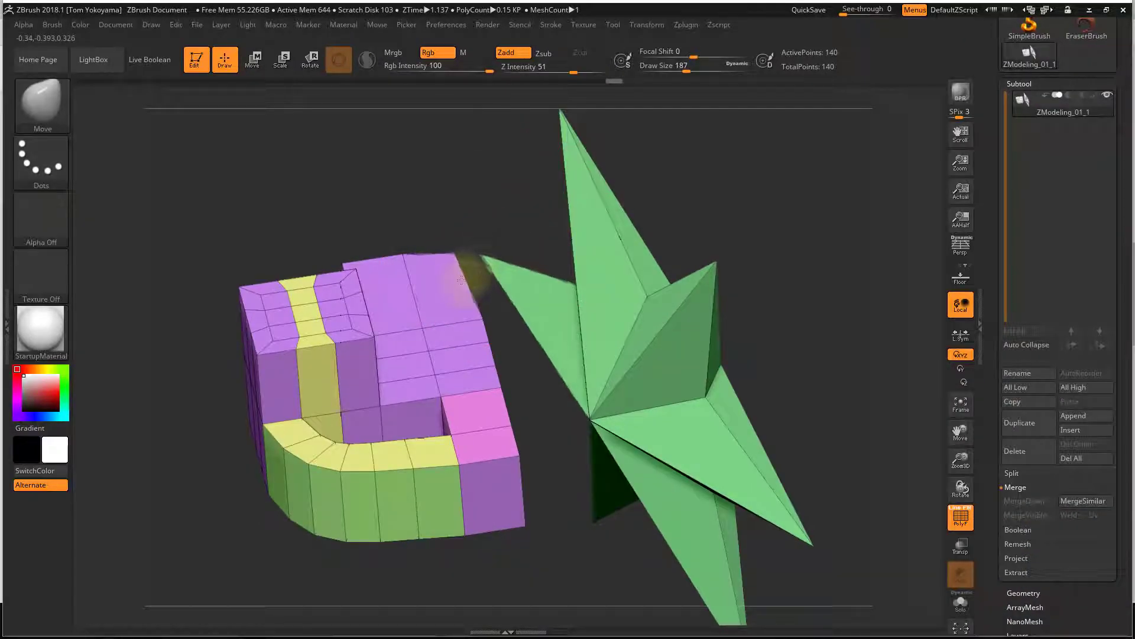
Step: Test-pull the star spike and block corner, undo it, briefly try Move Topological, then return to Move
drag(498, 238, 534, 244)
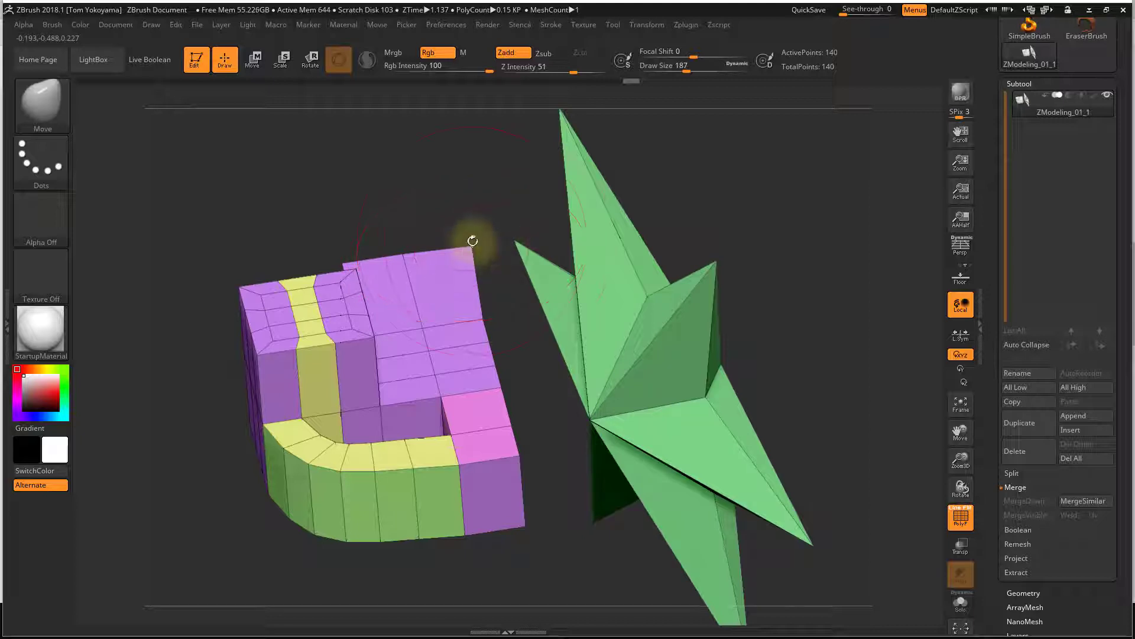
key(ctrl+z)
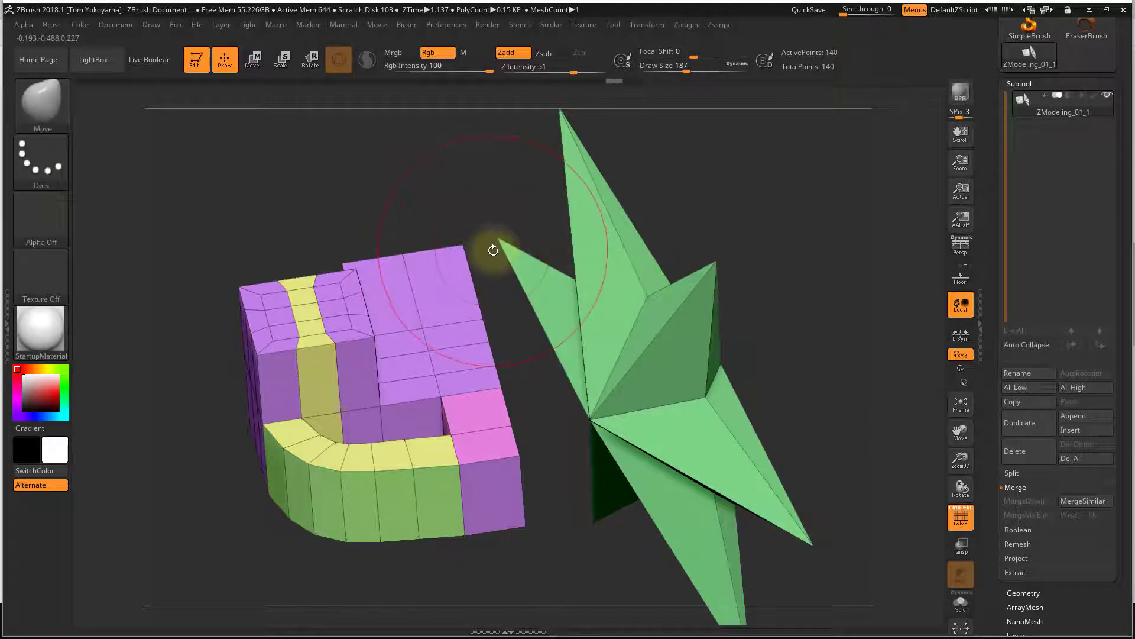
click(55, 112)
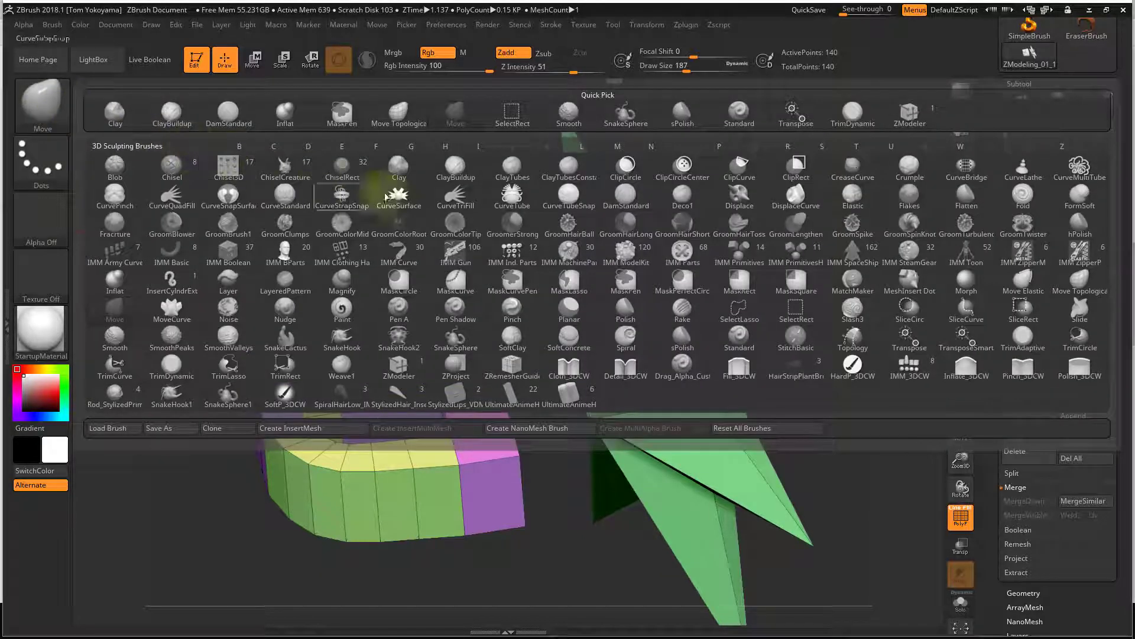
click(405, 112)
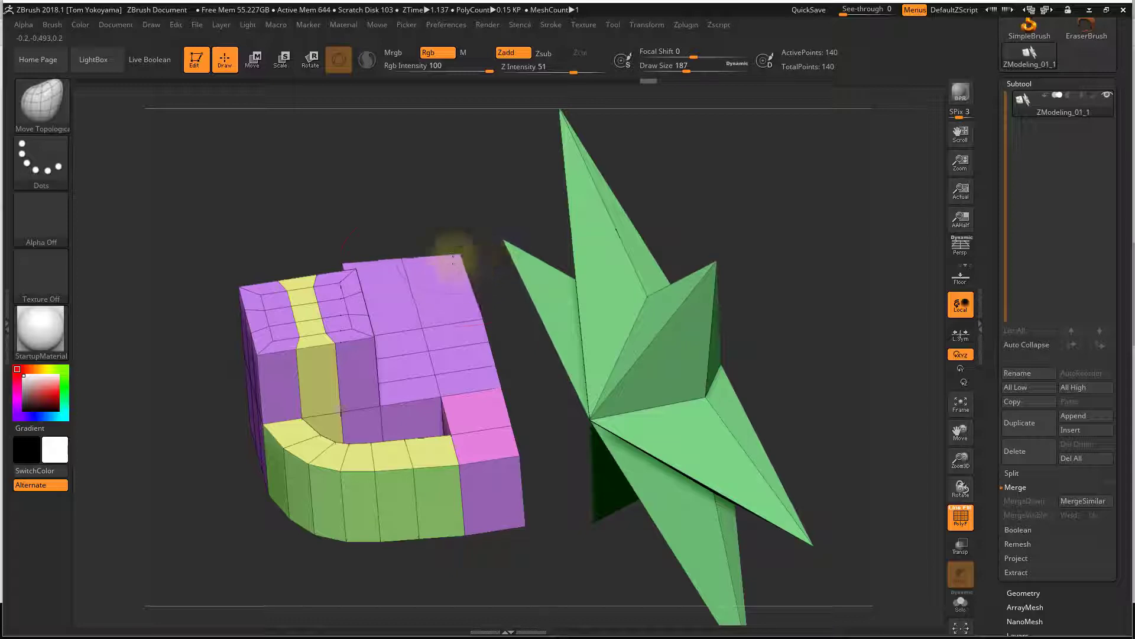
click(51, 104)
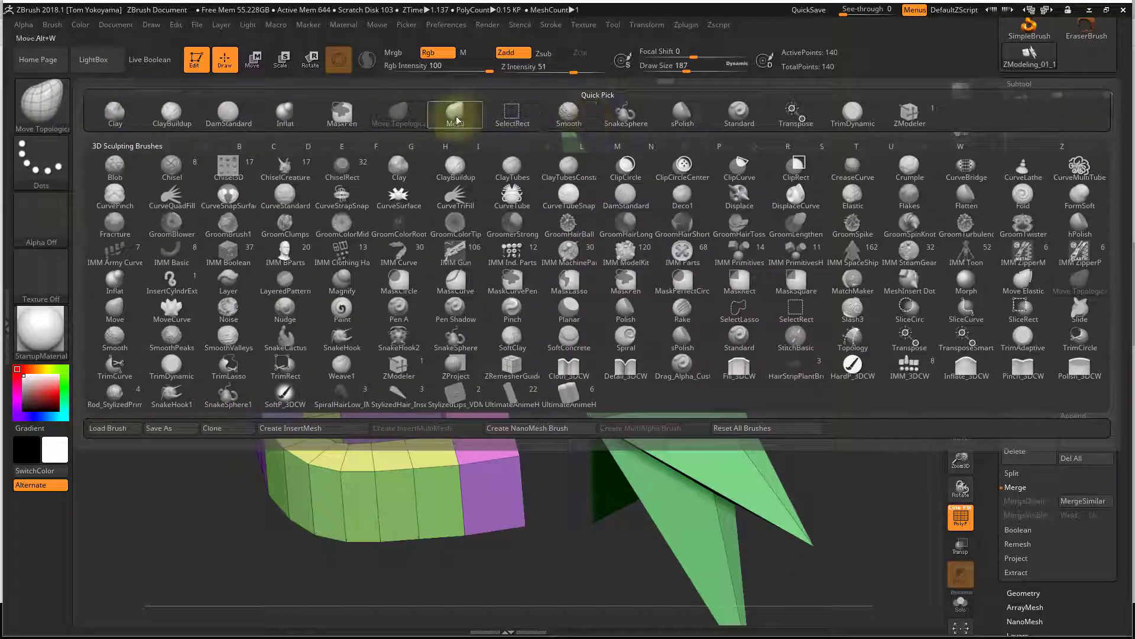
click(458, 116)
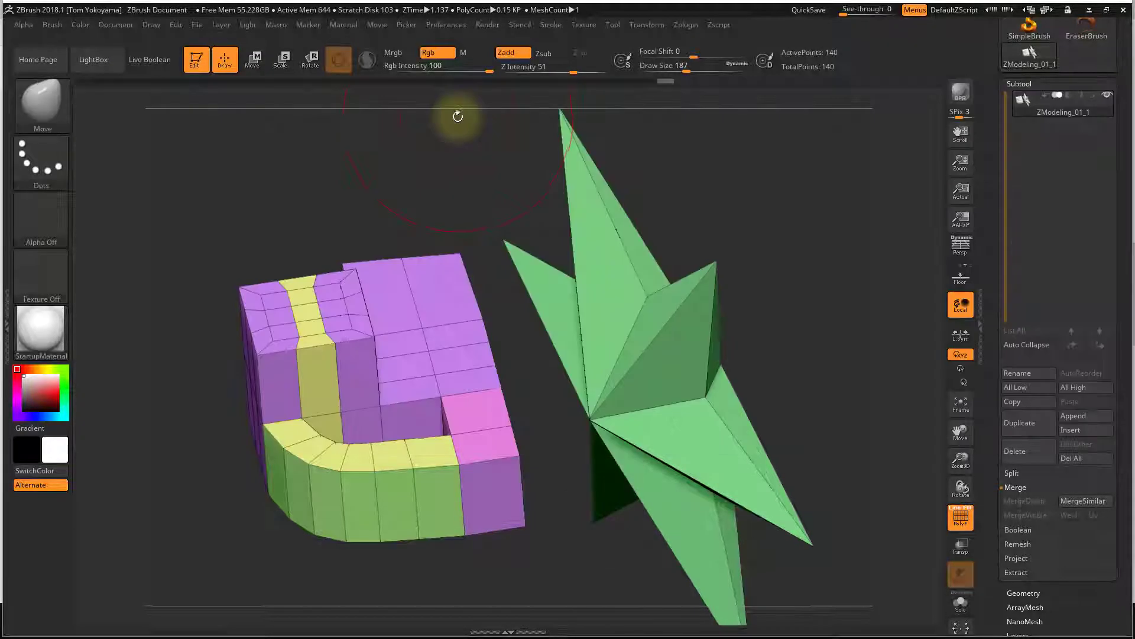
mouse_move(738, 219)
mouse_down()
mouse_move(753, 218)
mouse_move(743, 208)
mouse_move(753, 215)
mouse_move(739, 225)
mouse_up()
Step: Switch to the SelectRect selection brush
ctrl+shift+click(43, 103)
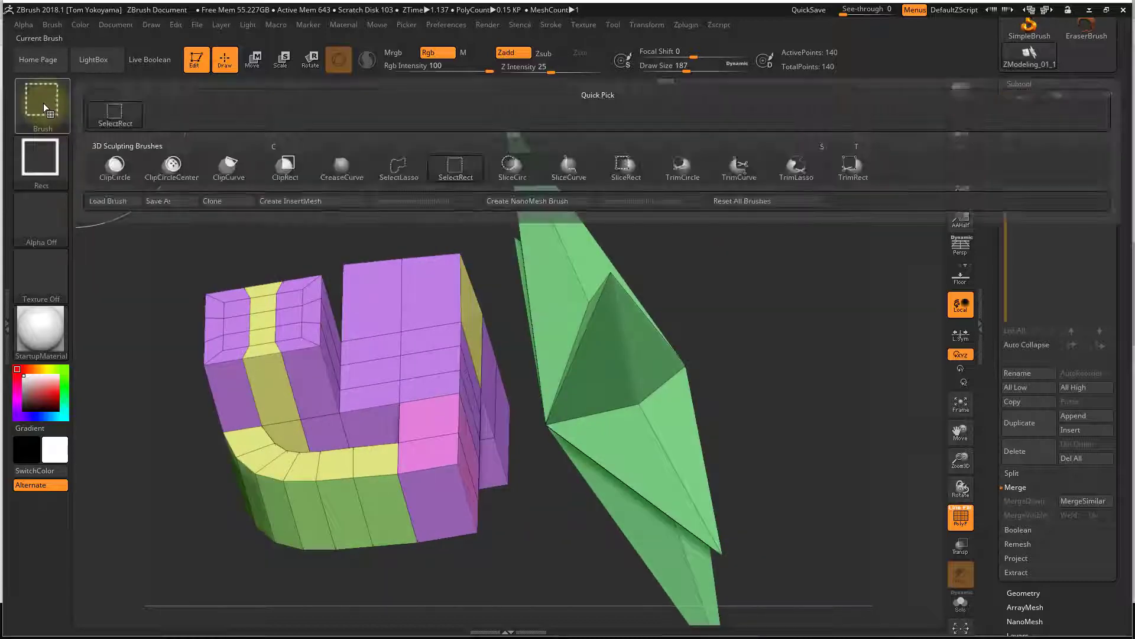
click(115, 111)
mouse_move(749, 376)
mouse_down()
mouse_move(689, 296)
mouse_move(761, 286)
mouse_move(763, 211)
mouse_move(760, 278)
mouse_move(786, 296)
mouse_up()
ctrl+shift+drag(429, 352, 431, 374)
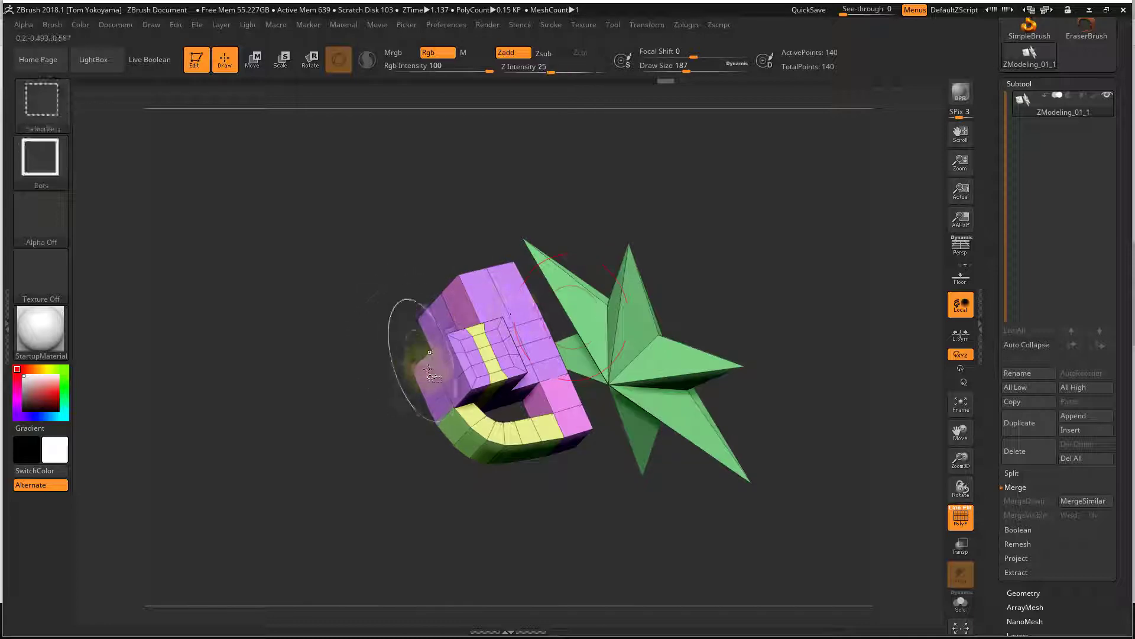
Step: Isolate and hide the yellow arch and green star polygroups, then reveal the whole mesh
ctrl+shift+click(463, 428)
ctrl+shift+click(456, 409)
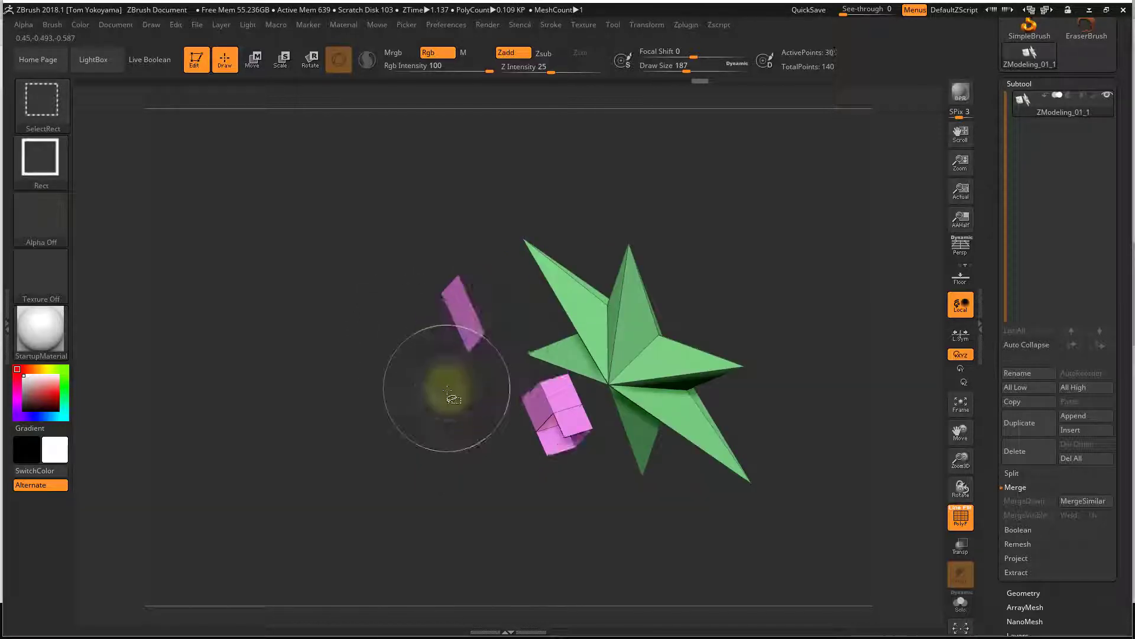
ctrl+alt+shift+click(673, 325)
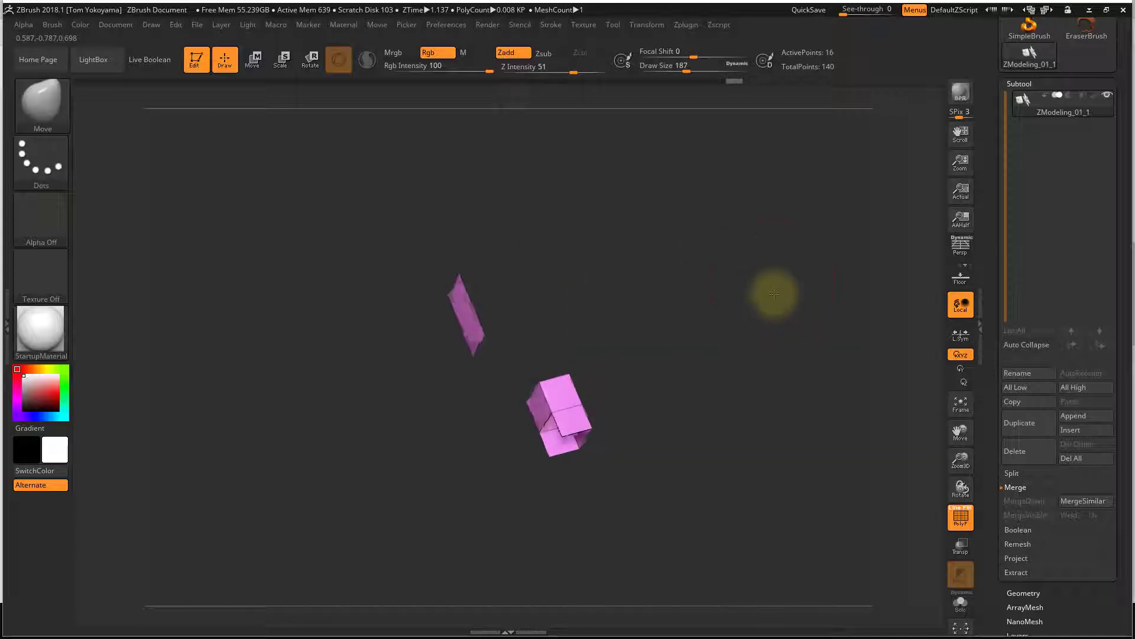
ctrl+shift+click(767, 277)
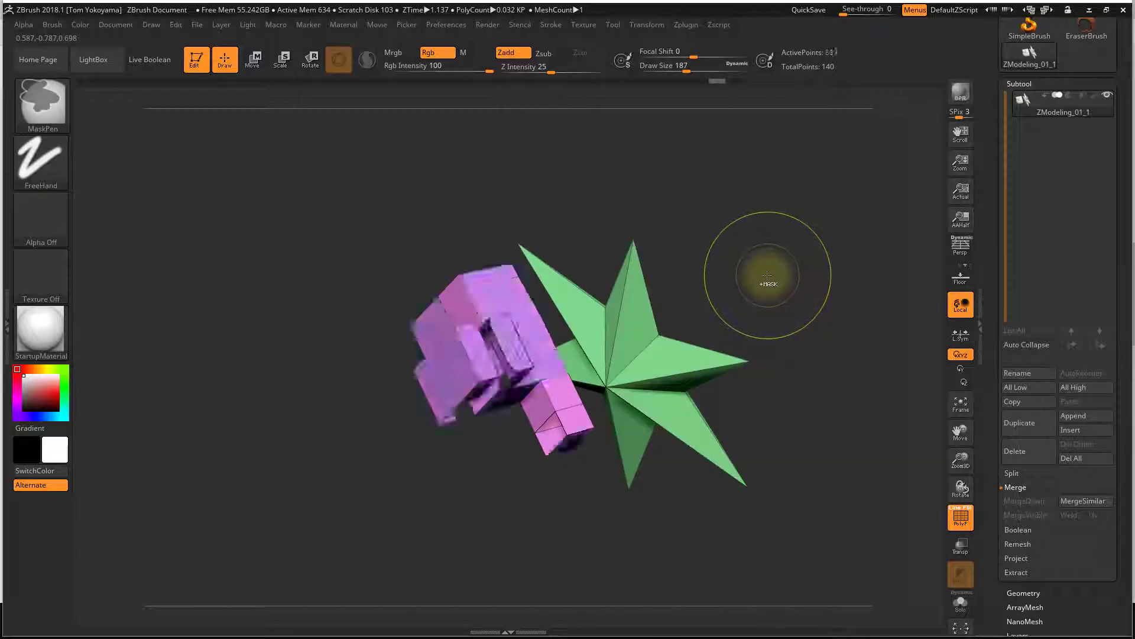
ctrl+shift+click(771, 276)
mouse_move(774, 273)
mouse_down()
mouse_move(761, 254)
mouse_move(753, 274)
mouse_move(788, 279)
mouse_move(790, 249)
mouse_move(720, 272)
mouse_up()
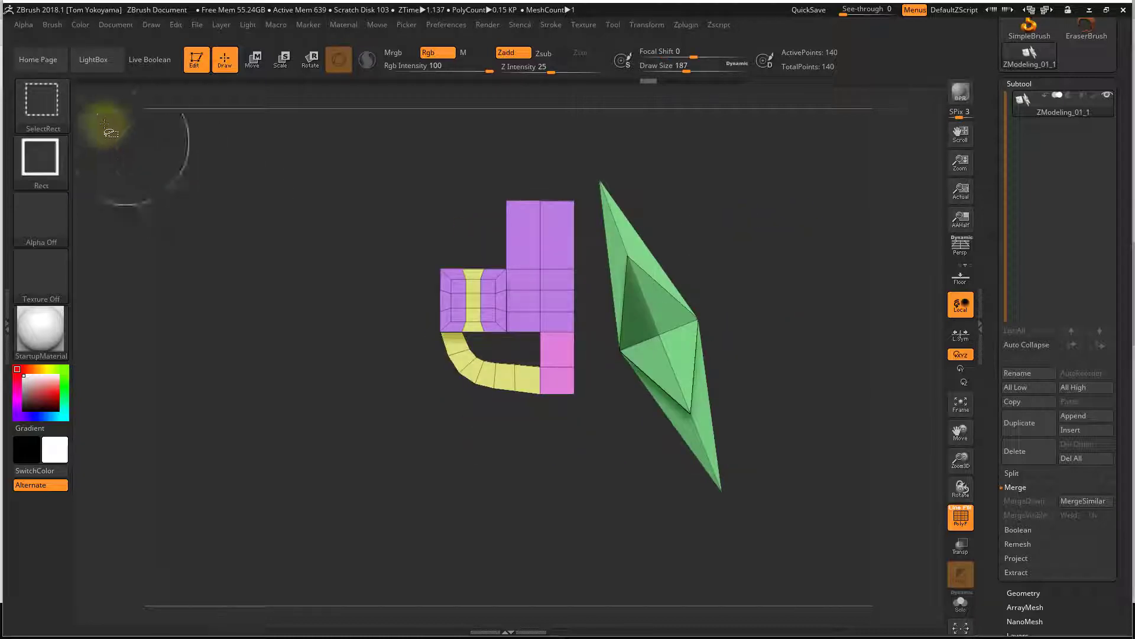
Step: Pick the TrimCurve brush and draw a trim curve across the front view
ctrl+shift+click(40, 99)
key(b)
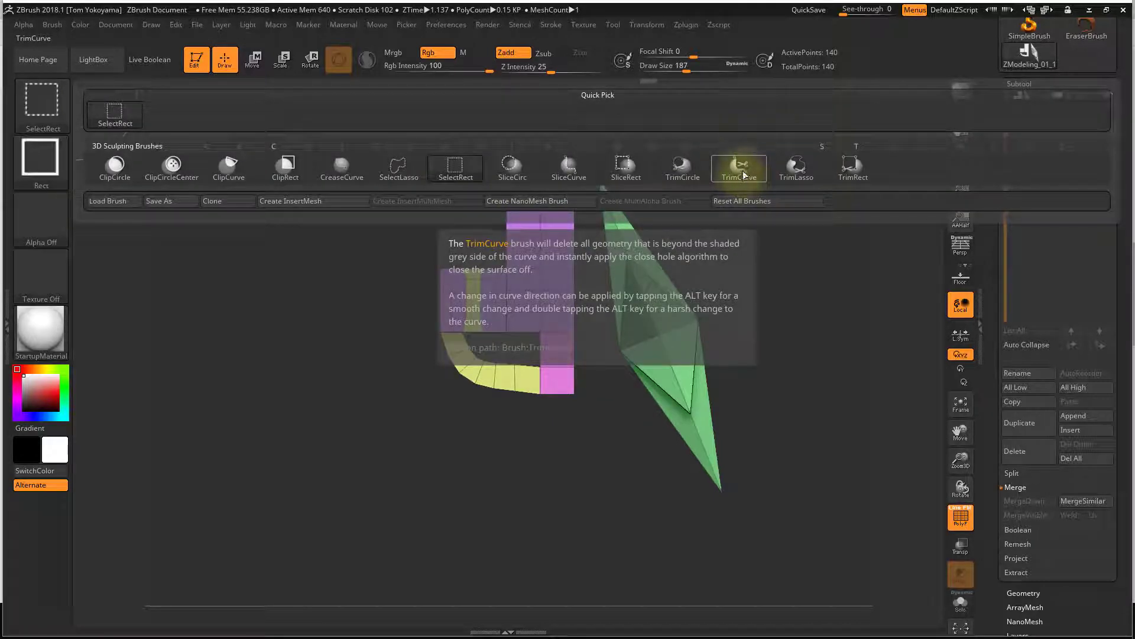
click(744, 174)
mouse_move(411, 469)
mouse_down()
mouse_move(578, 123)
mouse_move(742, 198)
mouse_move(693, 168)
mouse_move(717, 160)
mouse_up()
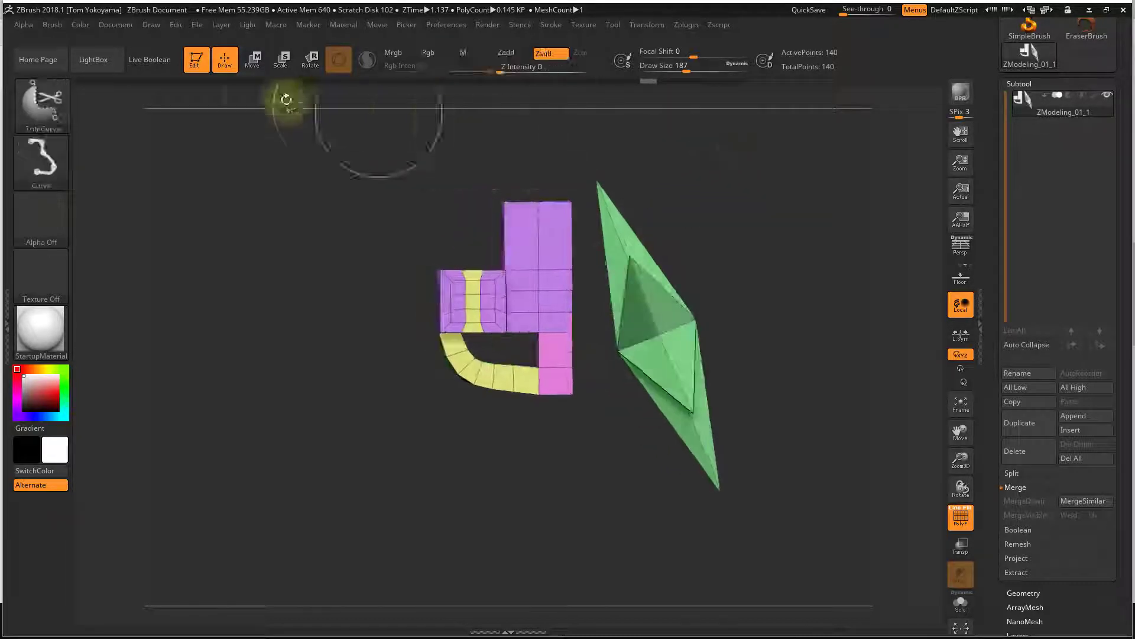
key(ctrl+shift)
Step: Slice the block into polygroups with SliceCurve, undo it, and mask the mesh's left part
click(60, 111)
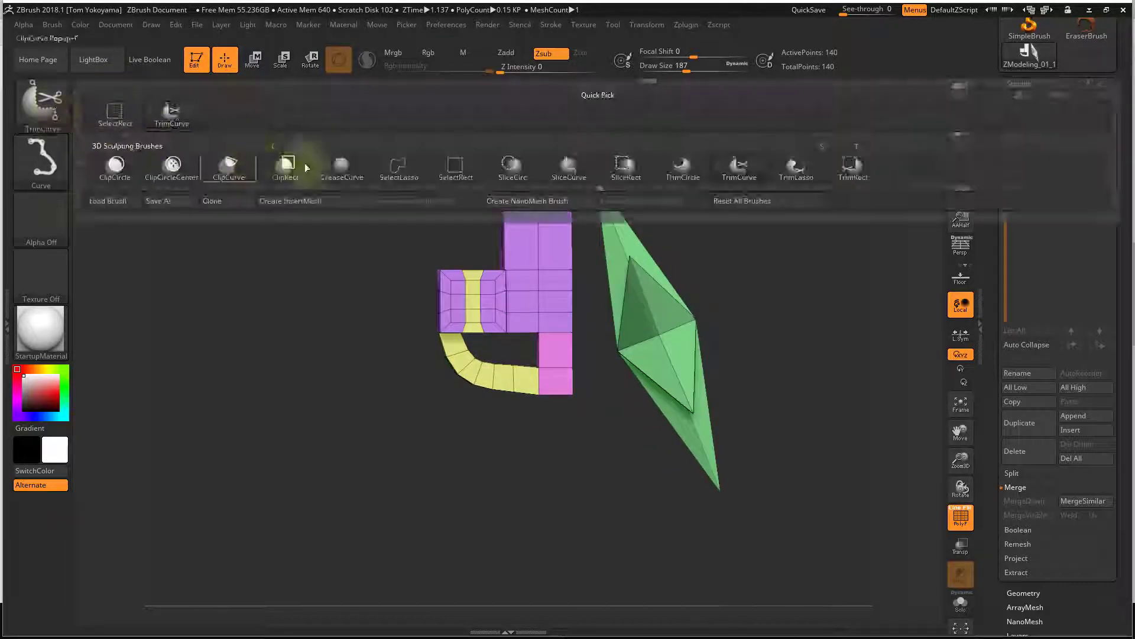
click(566, 172)
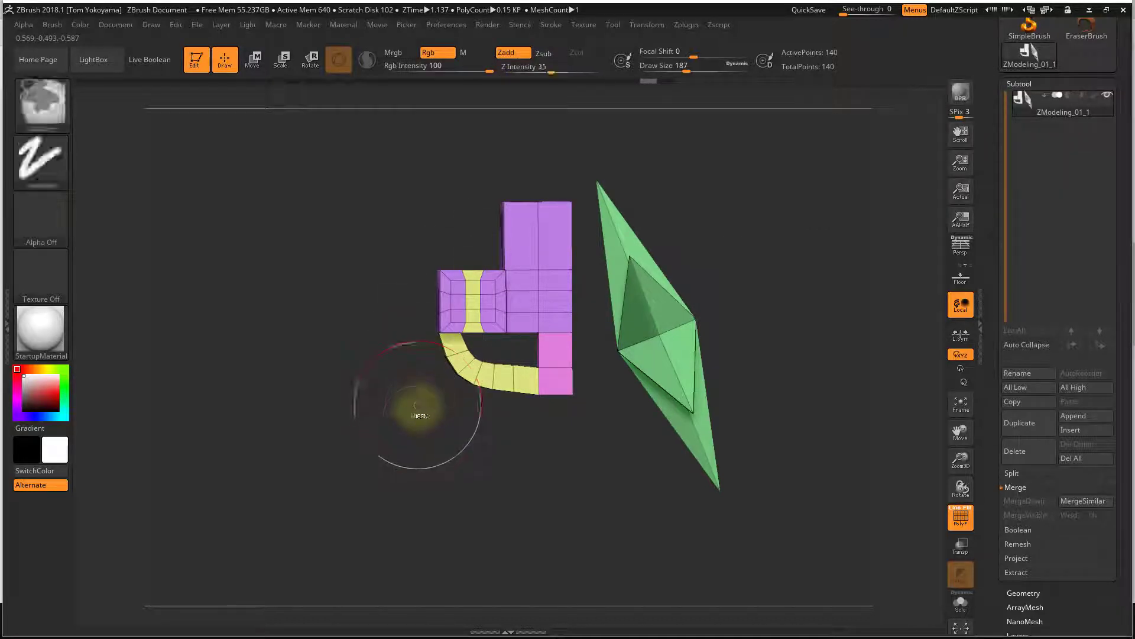
ctrl+shift+drag(415, 416, 599, 153)
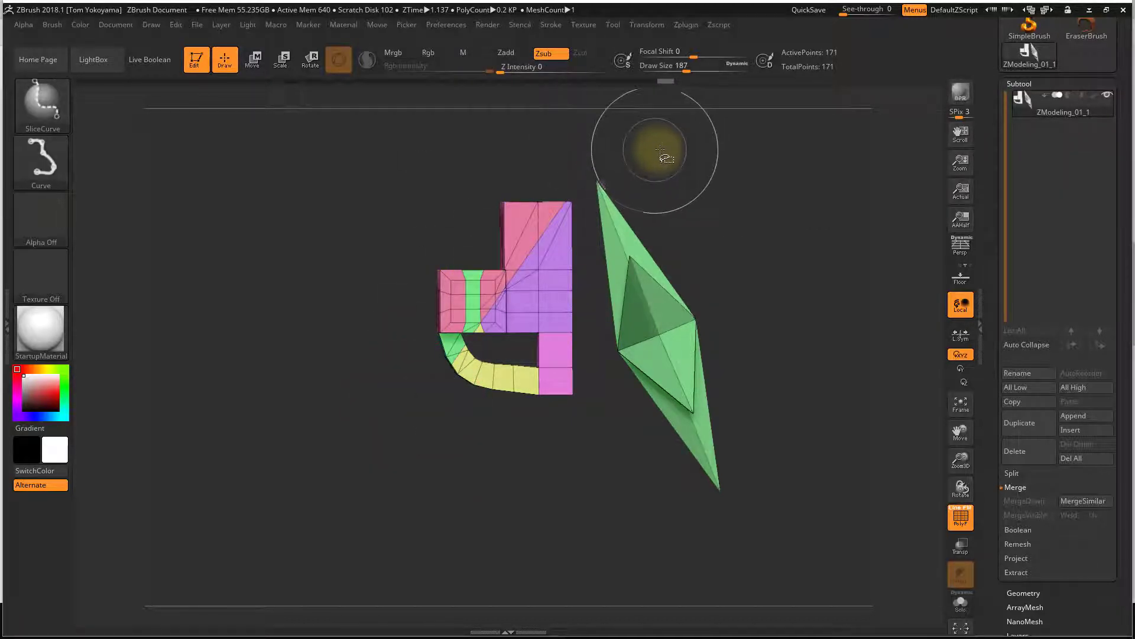
mouse_move(720, 160)
mouse_down()
mouse_move(786, 183)
mouse_move(692, 165)
mouse_move(712, 185)
mouse_move(704, 181)
mouse_move(735, 185)
mouse_move(722, 172)
mouse_up()
key(ctrl+z)
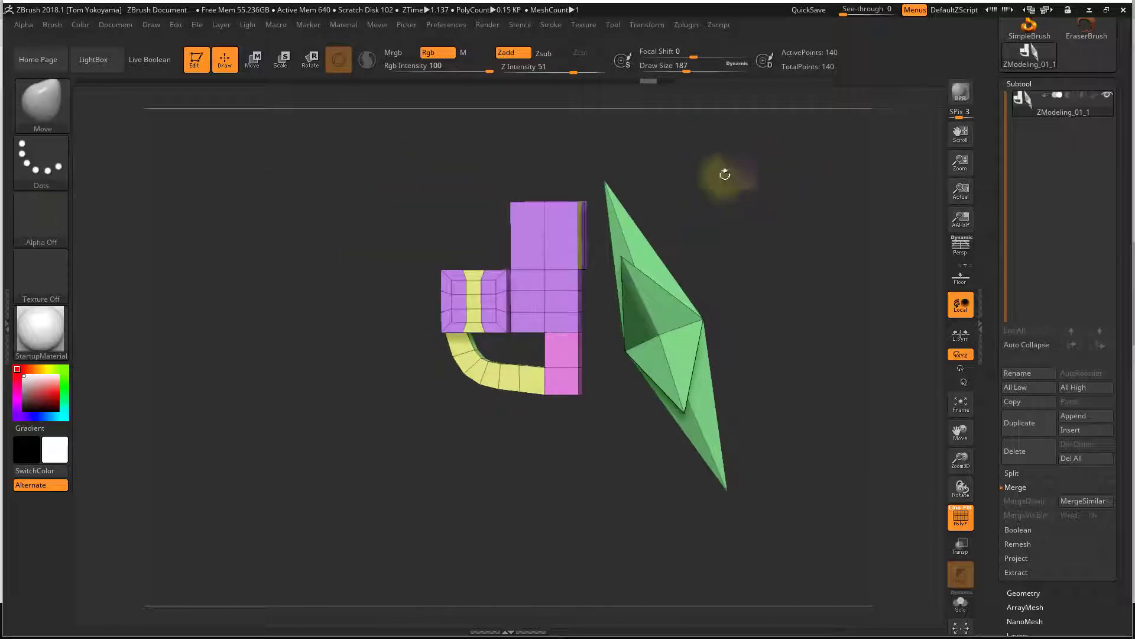
ctrl+drag(329, 153, 547, 470)
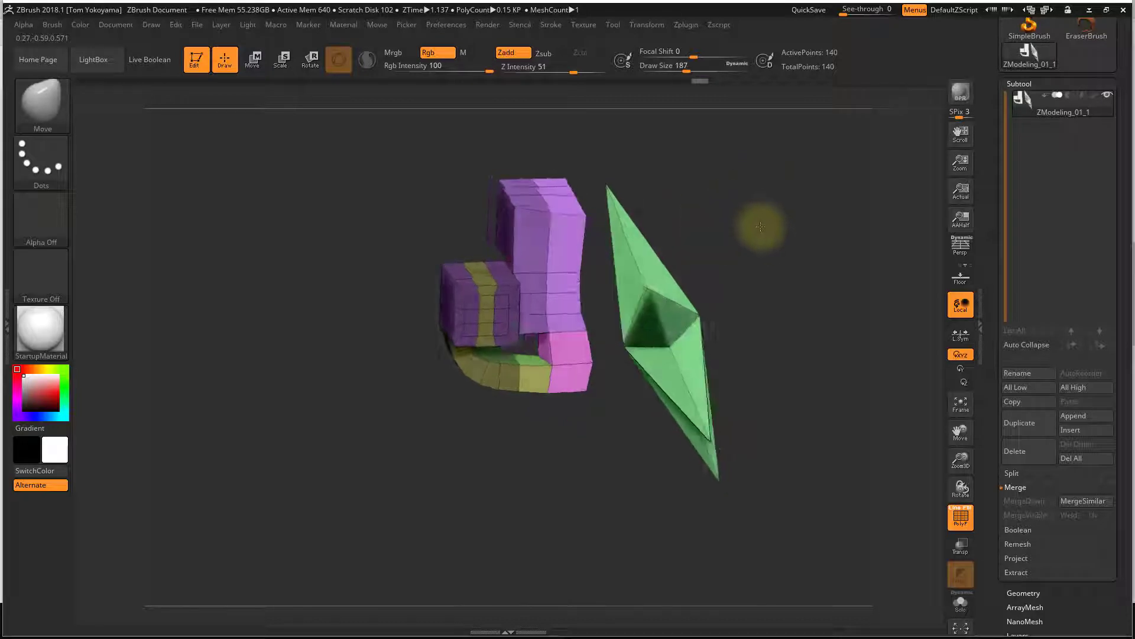
drag(307, 299, 312, 281)
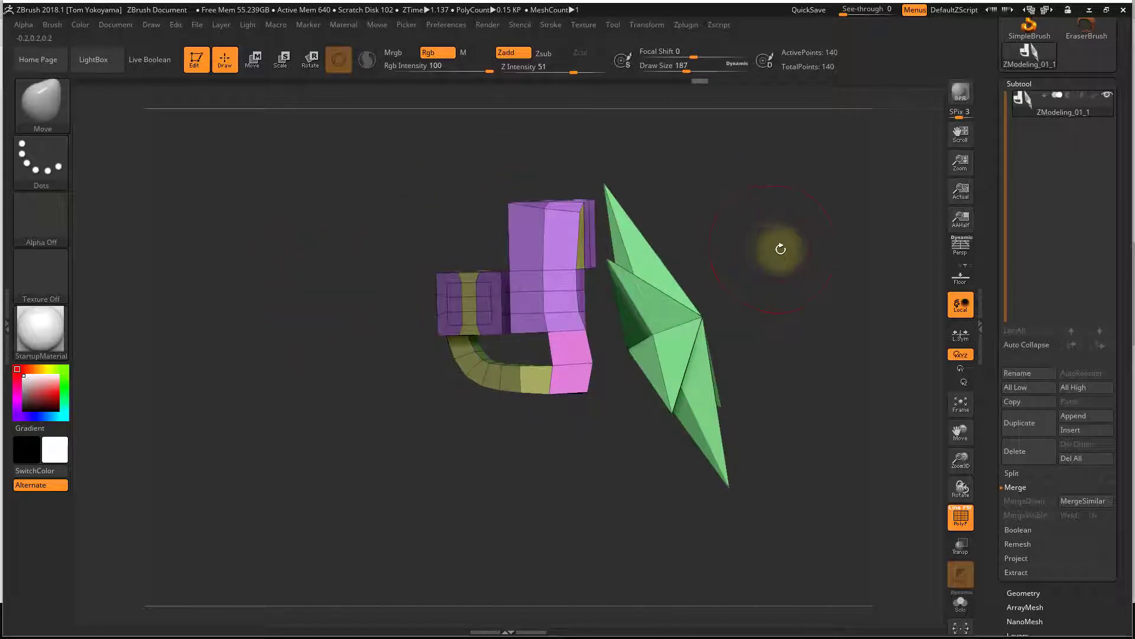